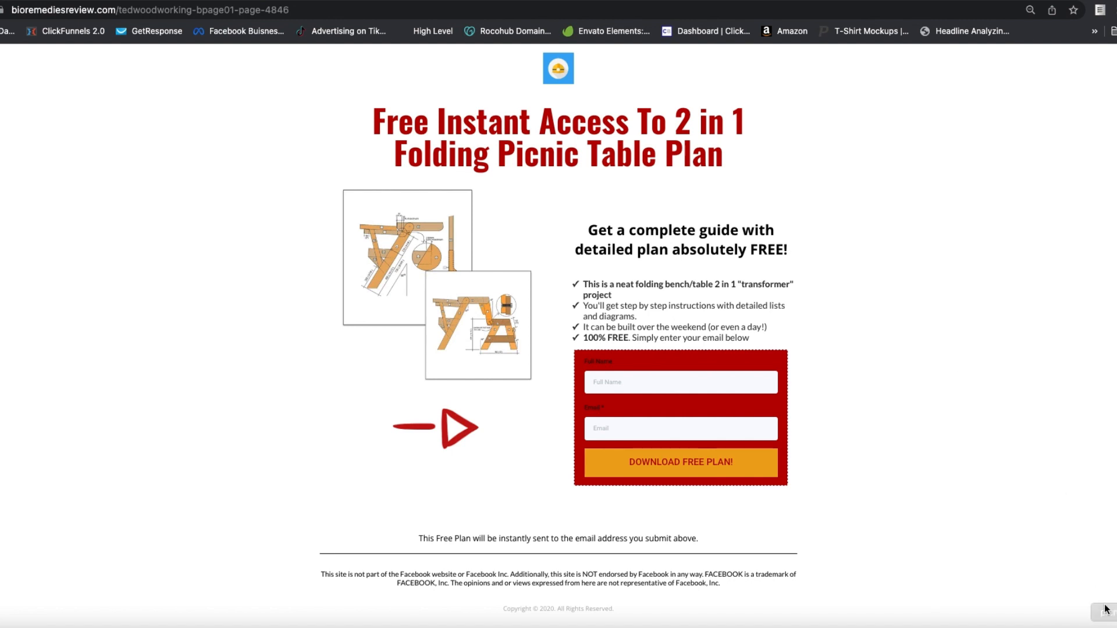
Step: Open the picnic plan folder and preview the video DIYV 01 folding picnic table 2.mp4
{"action": "left_click", "coordinate": [1116, 626]}
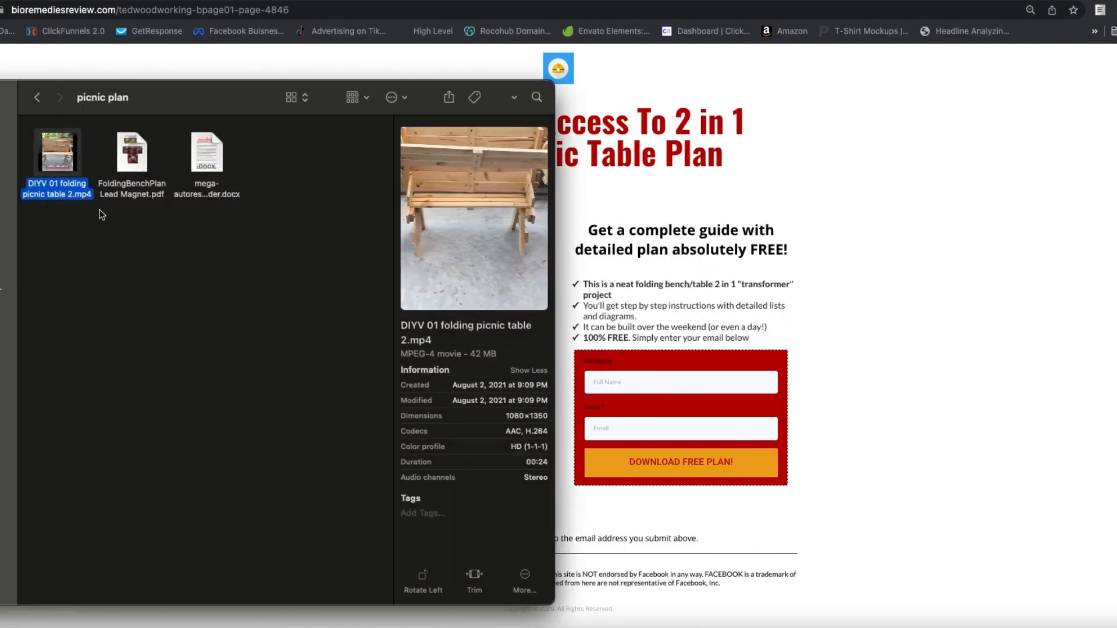
{"action": "mouse_move", "coordinate": [45, 158]}
{"action": "left_click", "coordinate": [474, 219]}
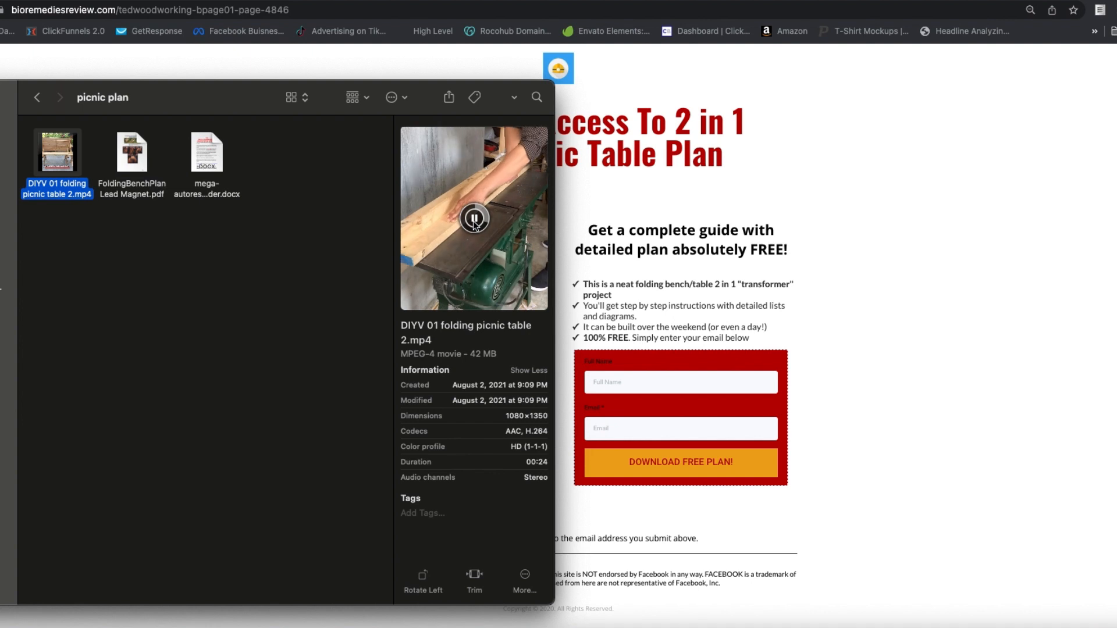
{"action": "left_click", "coordinate": [474, 219]}
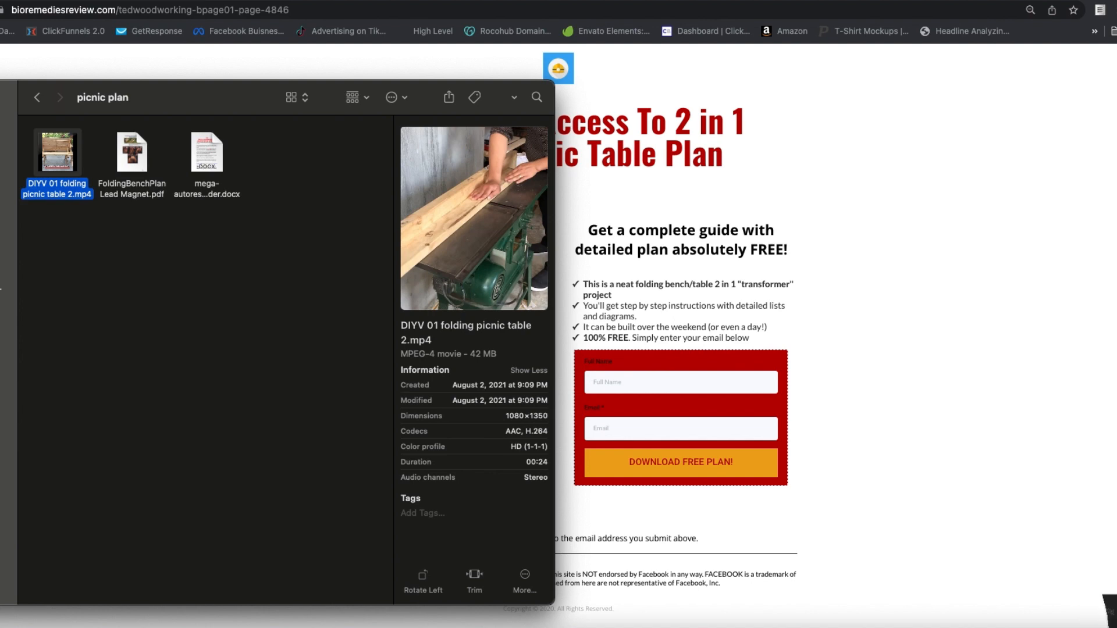
Step: Bring up the ad copy note, put away the picnic plan folder, and place the note beside the landing page content
{"action": "left_click", "coordinate": [1109, 611]}
{"action": "left_click", "coordinate": [689, 285]}
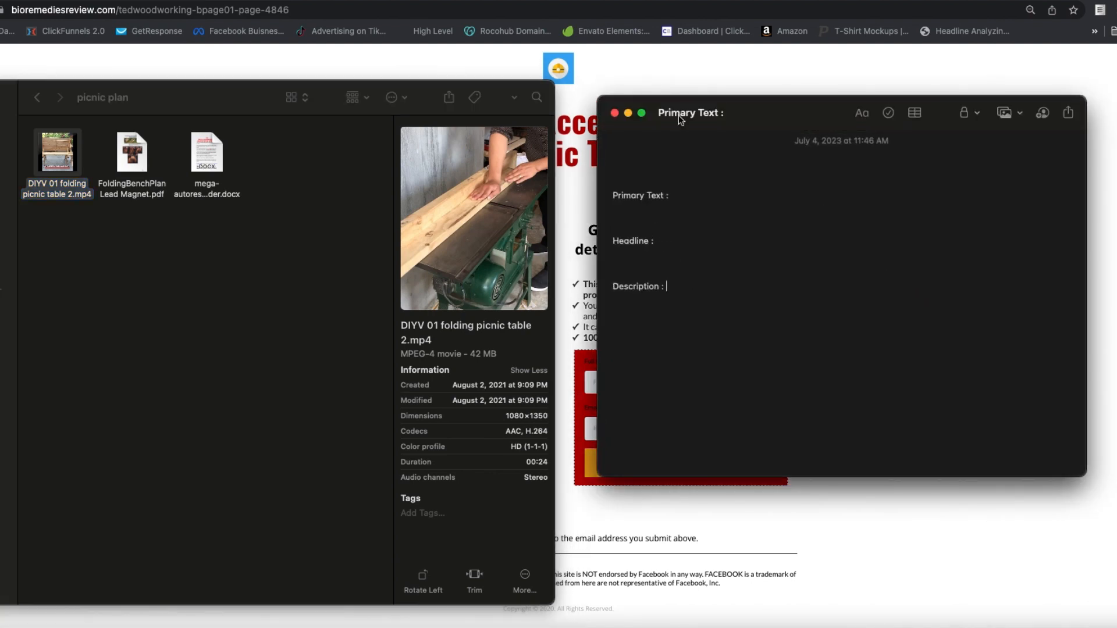
{"action": "left_click", "coordinate": [1, 97]}
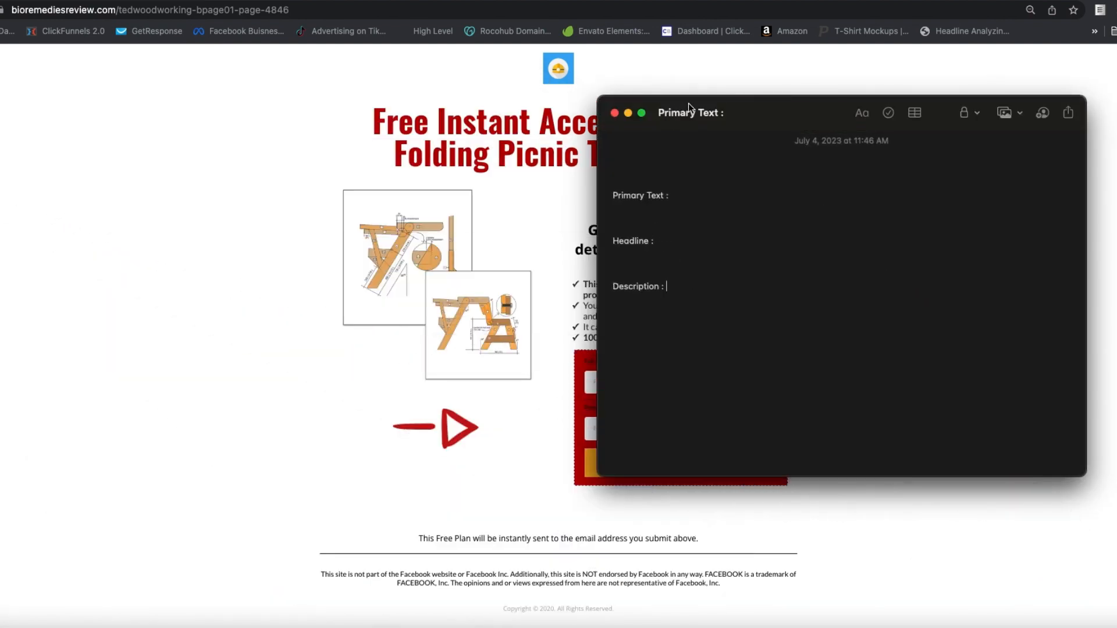
{"action": "left_click_drag", "start_coordinate": [689, 103], "coordinate": [894, 88]}
Step: Write the Primary Text in the note, beginning "Download Free Plan for 2 in 1 Folding Picnic Table. Simple to make over a"
{"action": "left_click", "coordinate": [919, 189]}
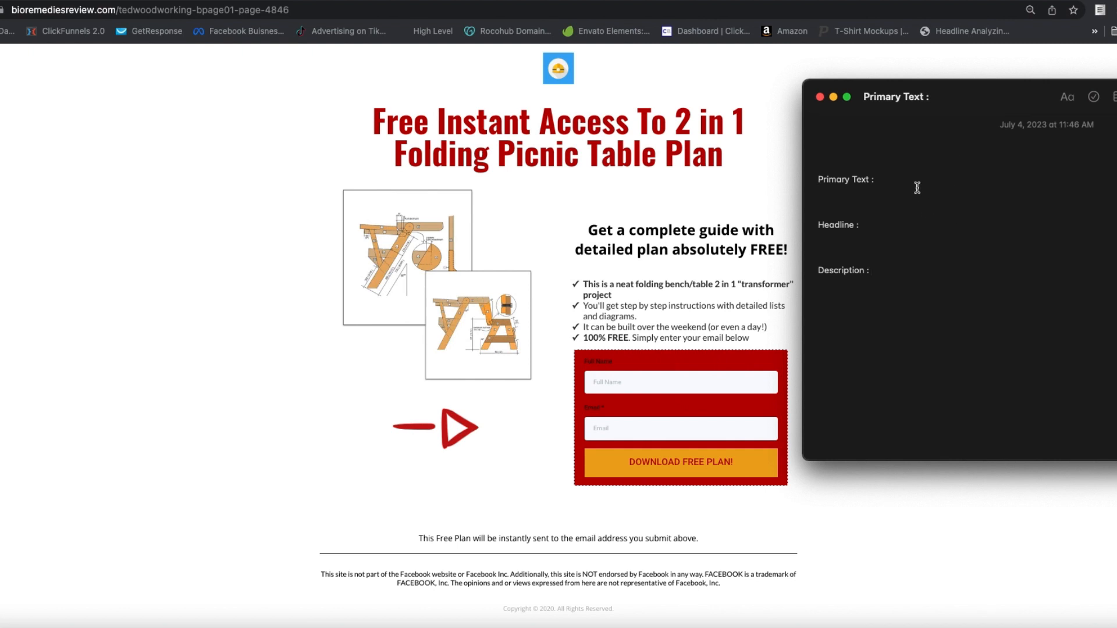
{"action": "key", "text": "Return"}
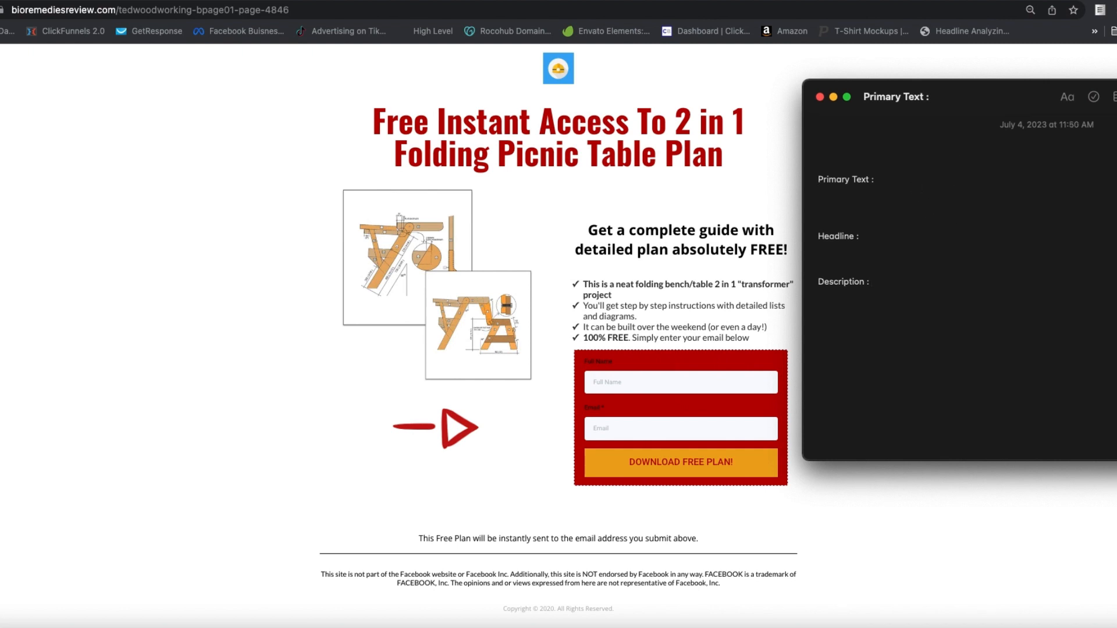
{"action": "type", "text": "Download Free Plan for 2 in 1 Folding Picninc"}
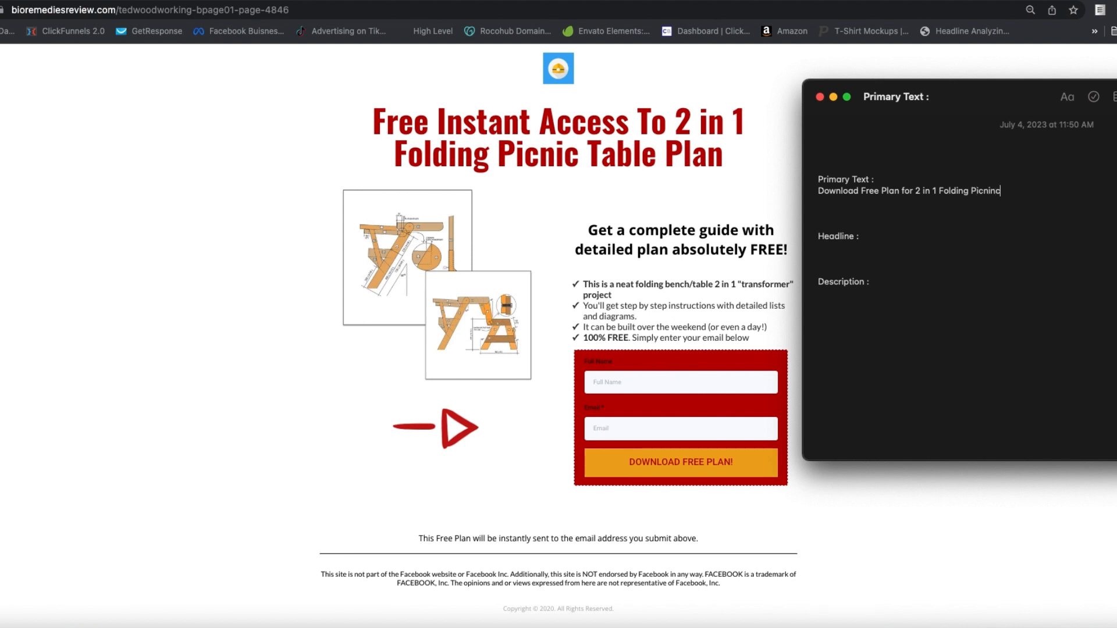
{"action": "key", "text": "BackSpace"}
{"action": "type", "text": "c Table. Simple to make over a"}
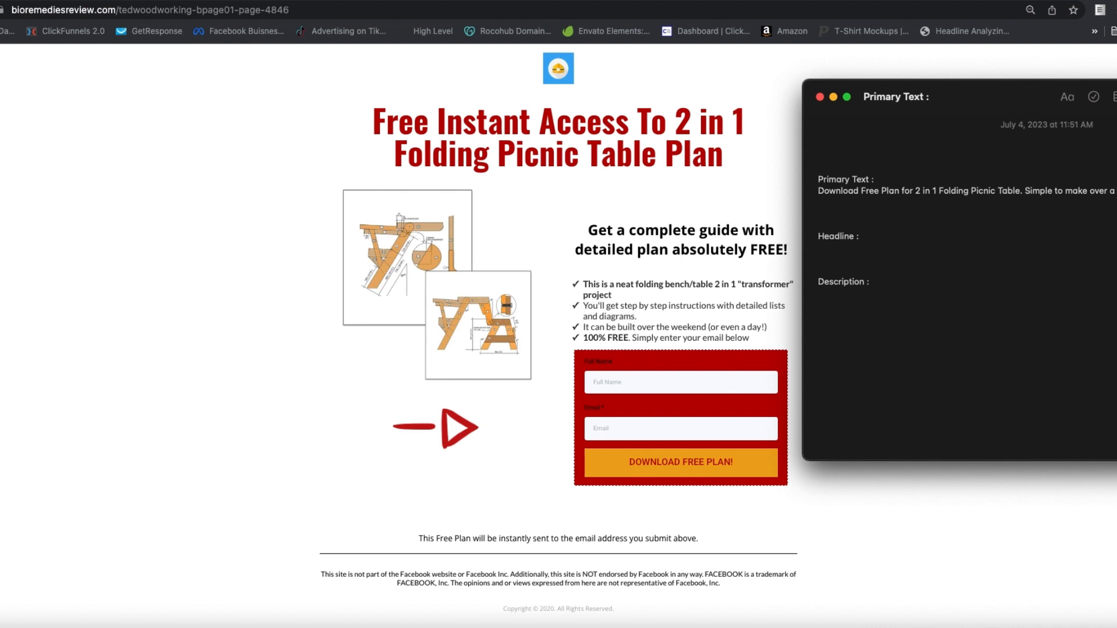
Step: Write "Free Plan Download" under Headline in the note
{"action": "left_click", "coordinate": [820, 247]}
{"action": "type", "text": "Free Plan Download"}
Step: Write "2 In 1 picnic table" under Description in the note
{"action": "left_click", "coordinate": [835, 295]}
{"action": "key", "text": "Return"}
{"action": "key", "text": "BackSpace"}
{"action": "type", "text": "2"}
{"action": "key", "text": "BackSpace"}
{"action": "type", "text": "2 In"}
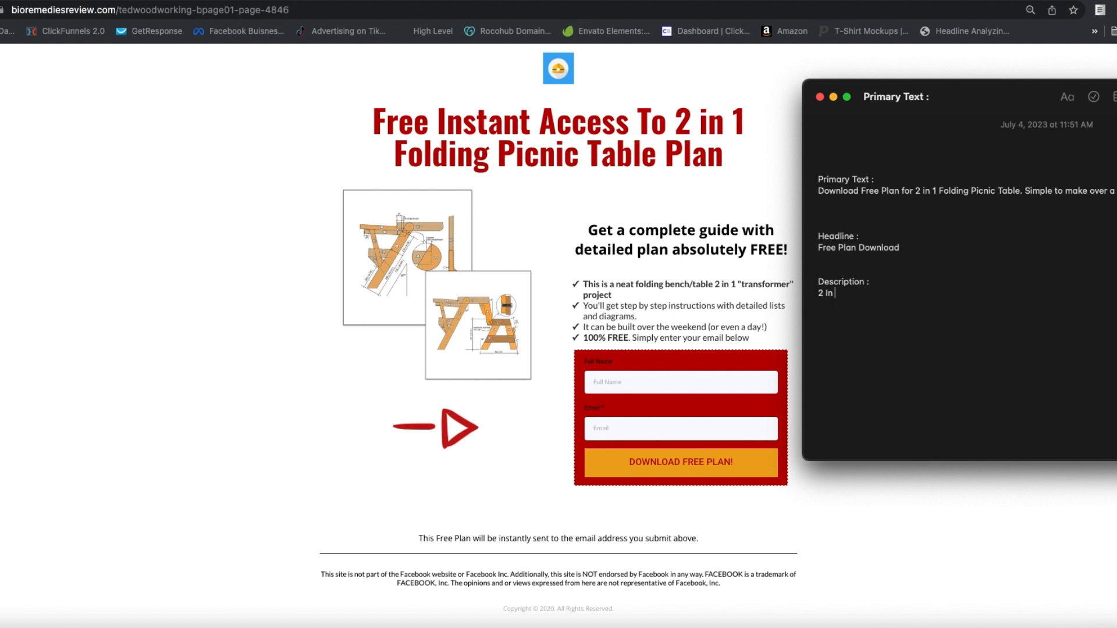
{"action": "type", "text": " 1 picnic table"}
Step: Show the picnic plan folder again beside the ad copy note, and hide it
{"action": "left_click", "coordinate": [1114, 626]}
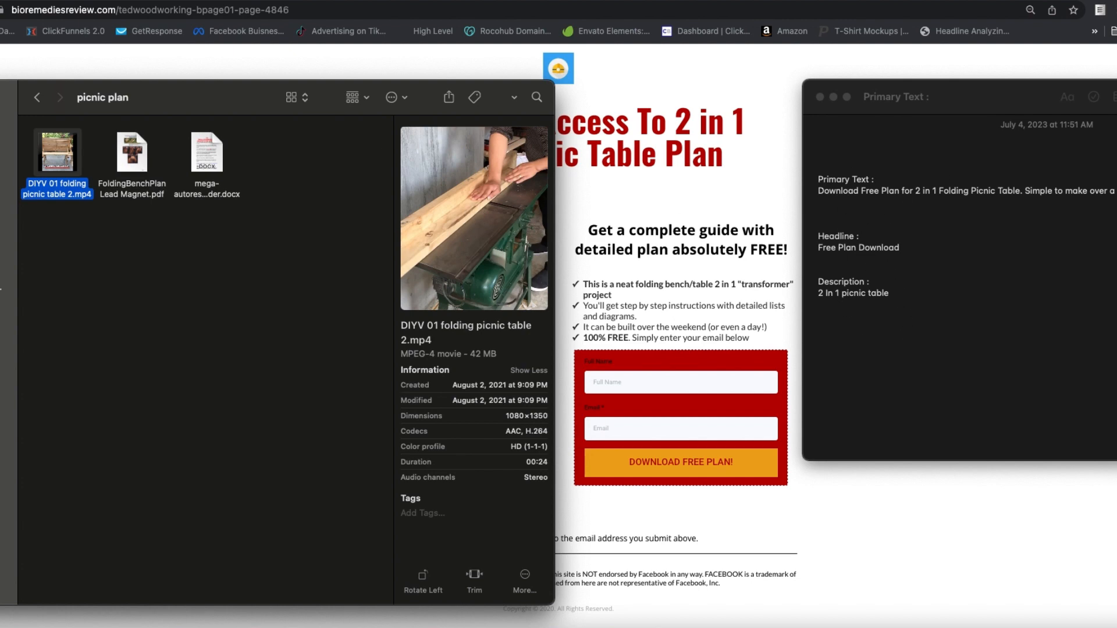
{"action": "key", "text": "super+h"}
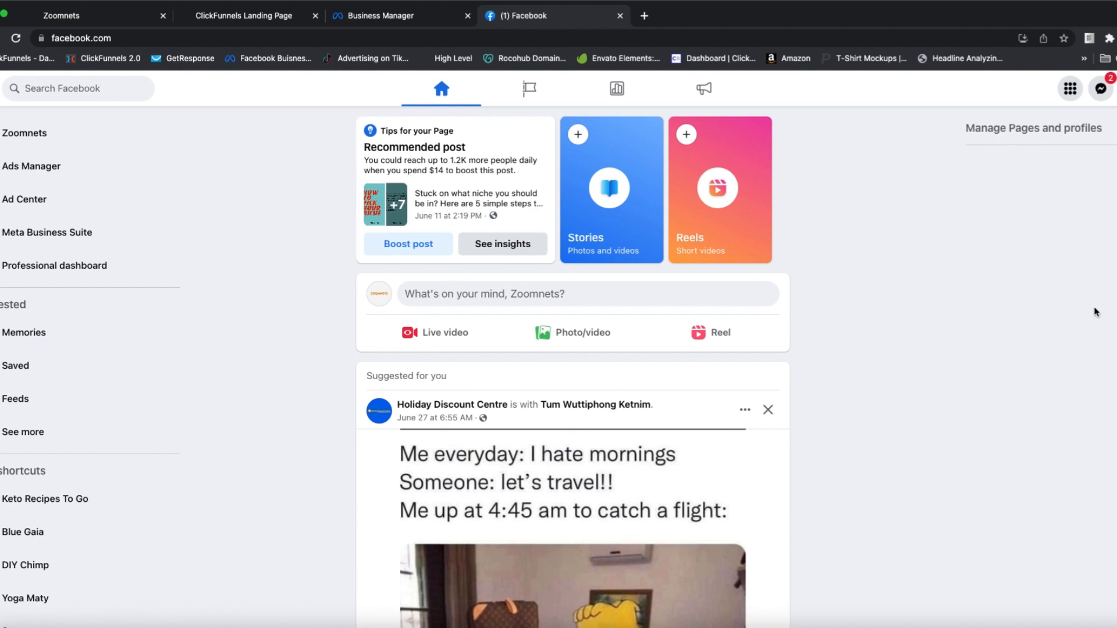
Step: Go from Facebook through Ads Manager to Events Manager and open the DIY Pixel under its data sources
{"action": "left_click", "coordinate": [30, 167]}
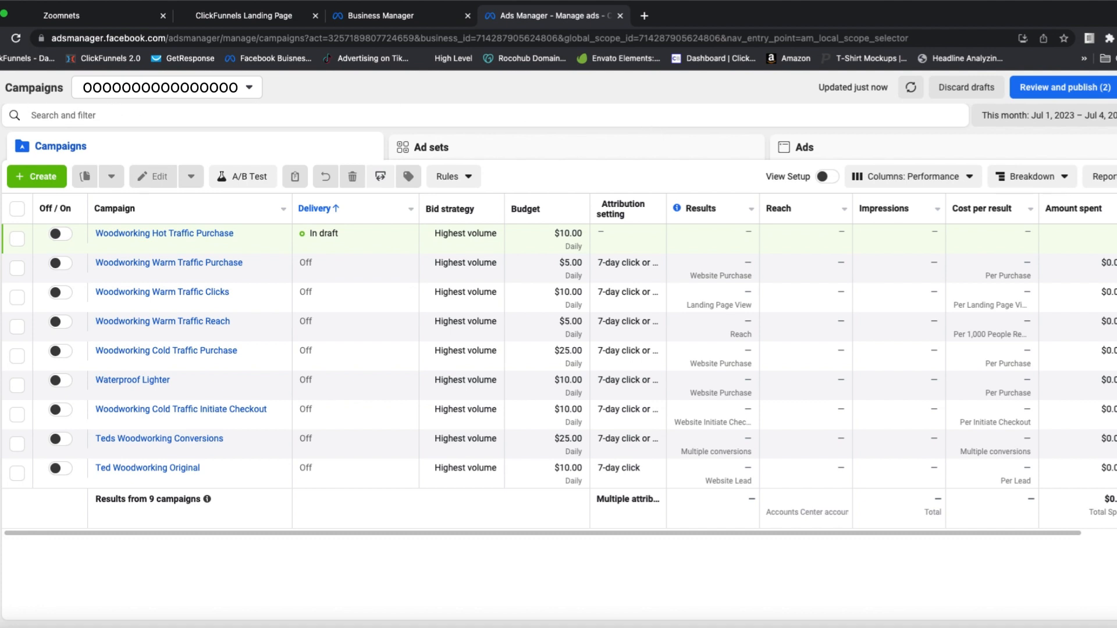
{"action": "left_click", "coordinate": [1, 118]}
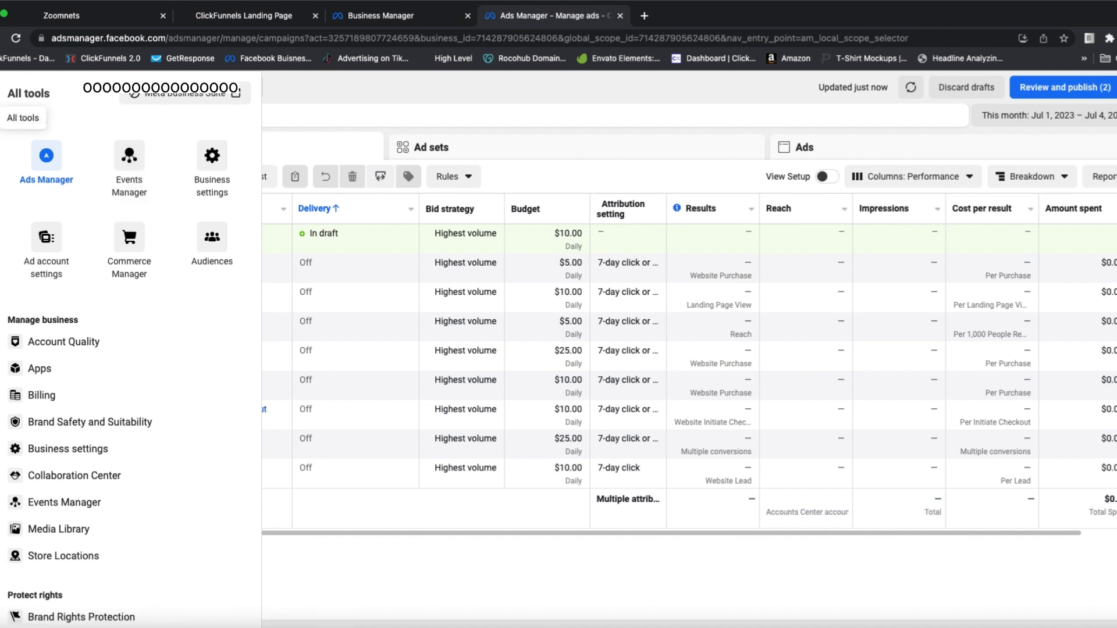
{"action": "left_click", "coordinate": [127, 169]}
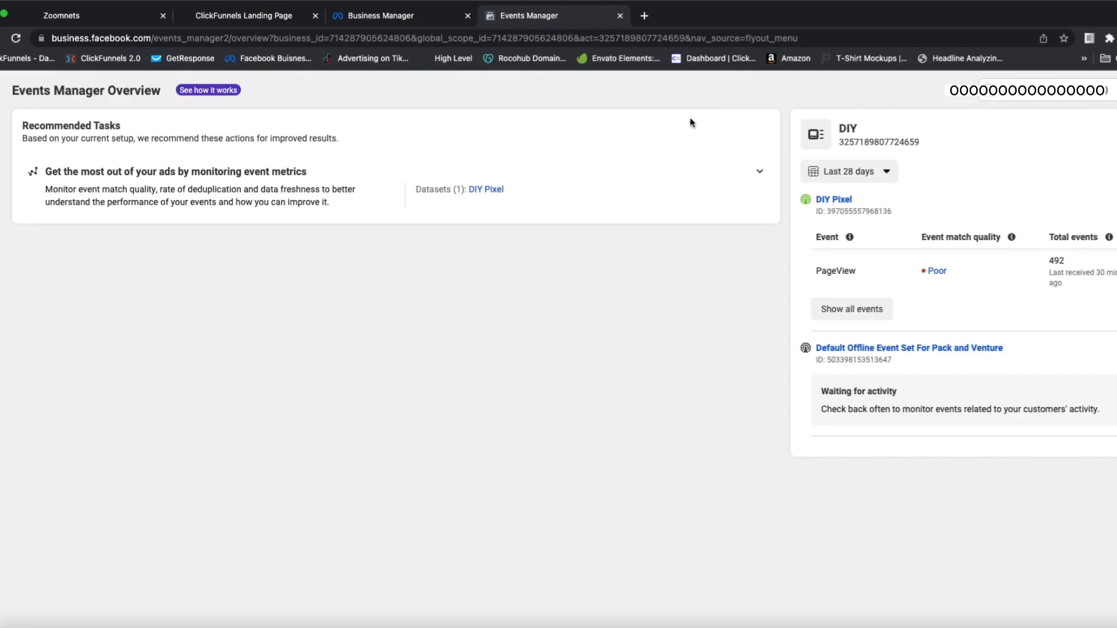
{"action": "left_click", "coordinate": [22, 259]}
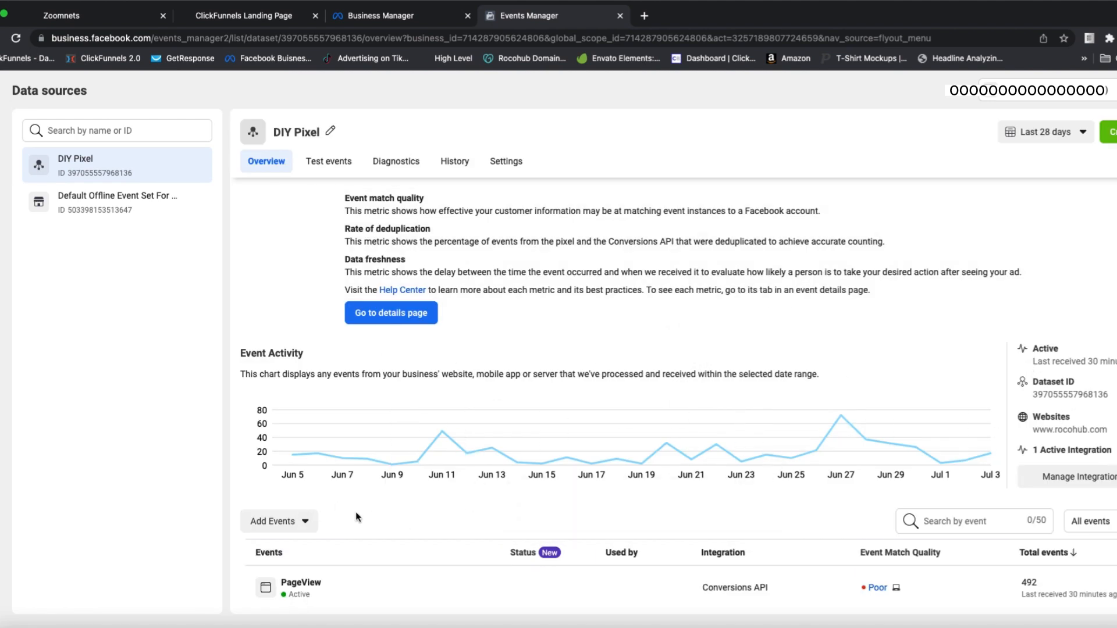
Step: Add a Meta Pixel integration using Manually Add Code to Your Website, and copy the pixel base code
{"action": "left_click", "coordinate": [288, 523]}
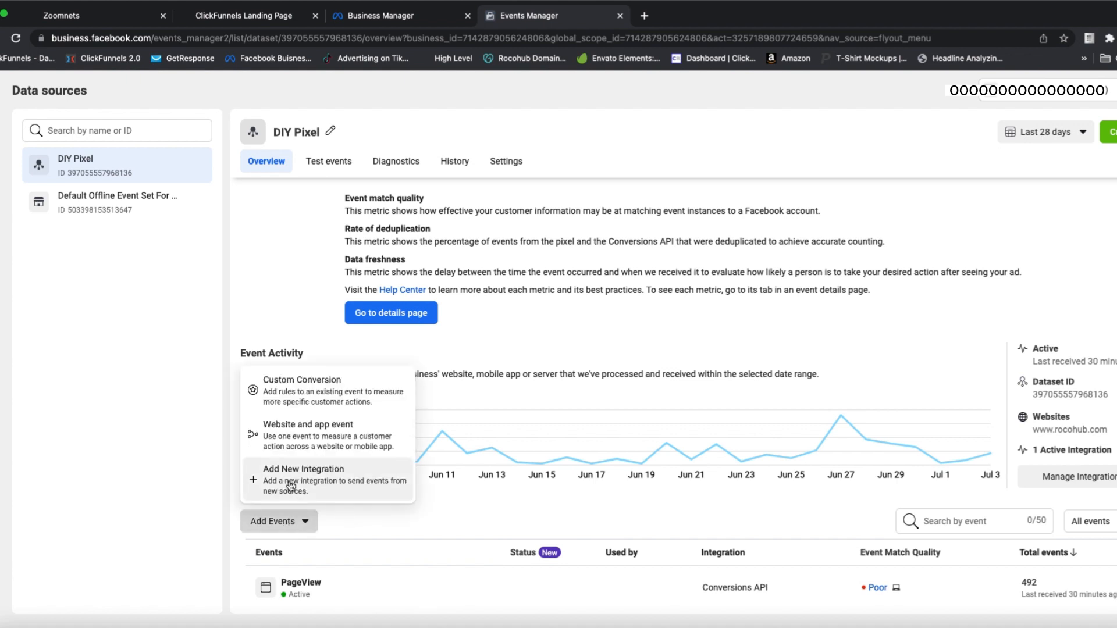
{"action": "left_click", "coordinate": [291, 485]}
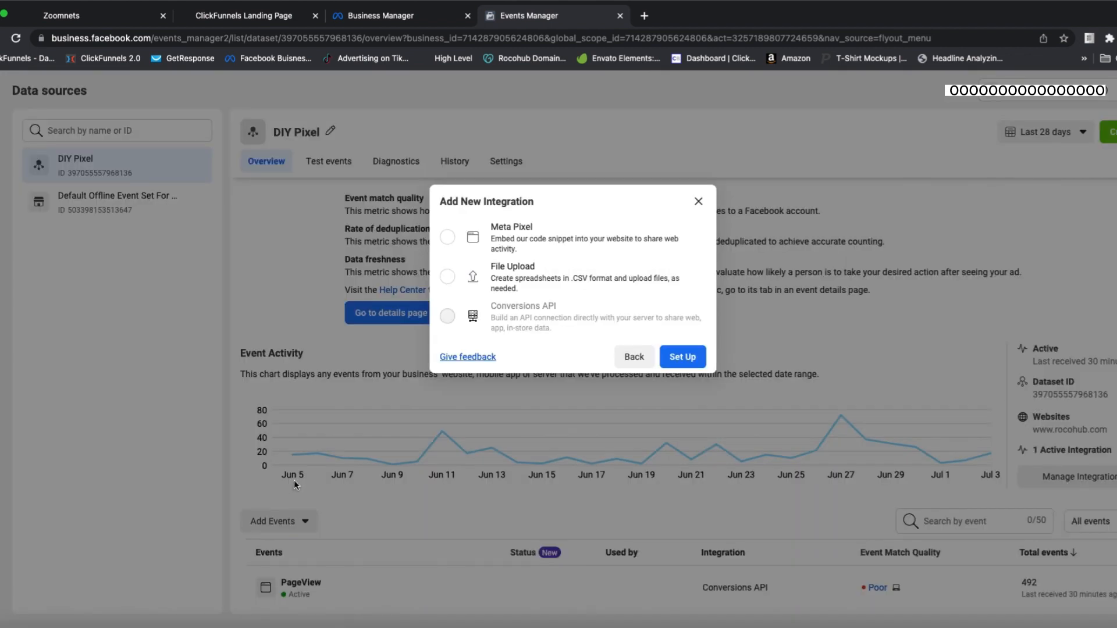
{"action": "left_click", "coordinate": [447, 238]}
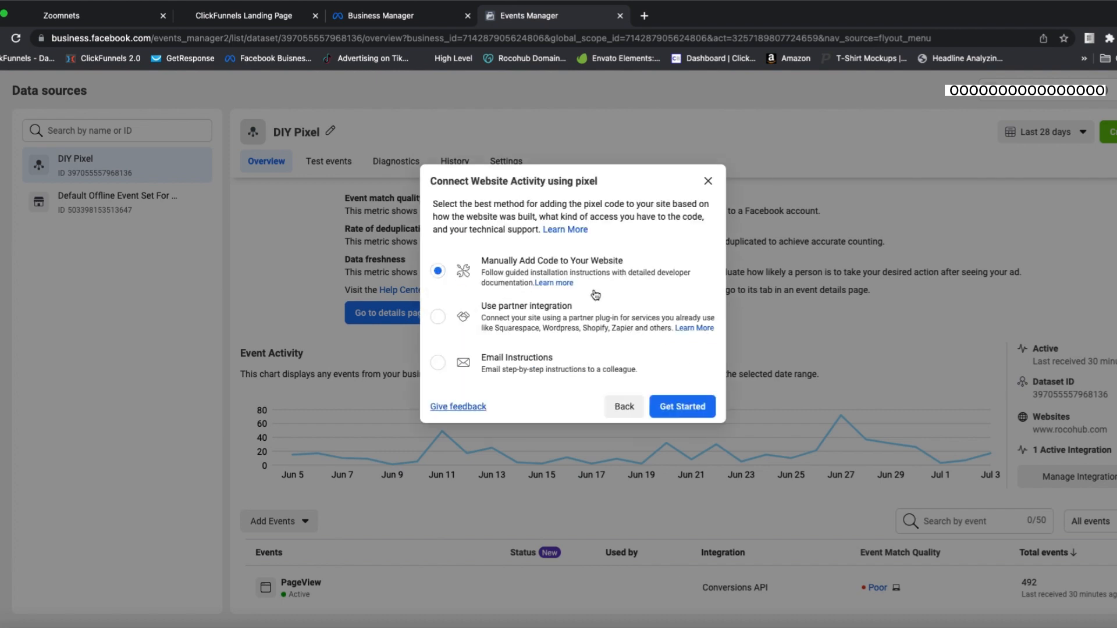
{"action": "left_click", "coordinate": [679, 412]}
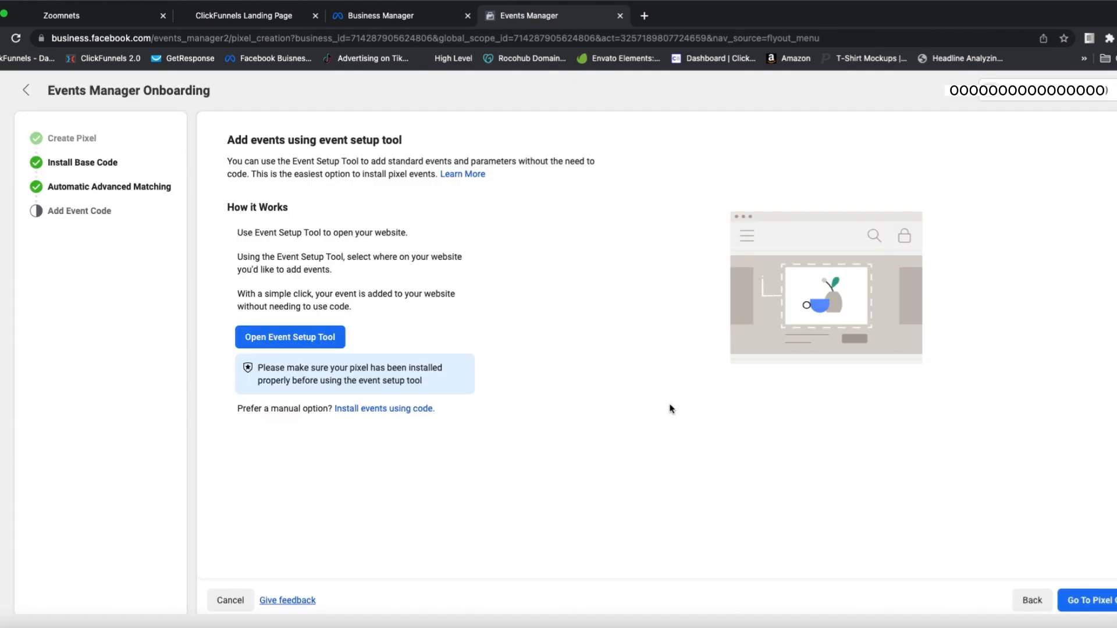
{"action": "left_click", "coordinate": [86, 164]}
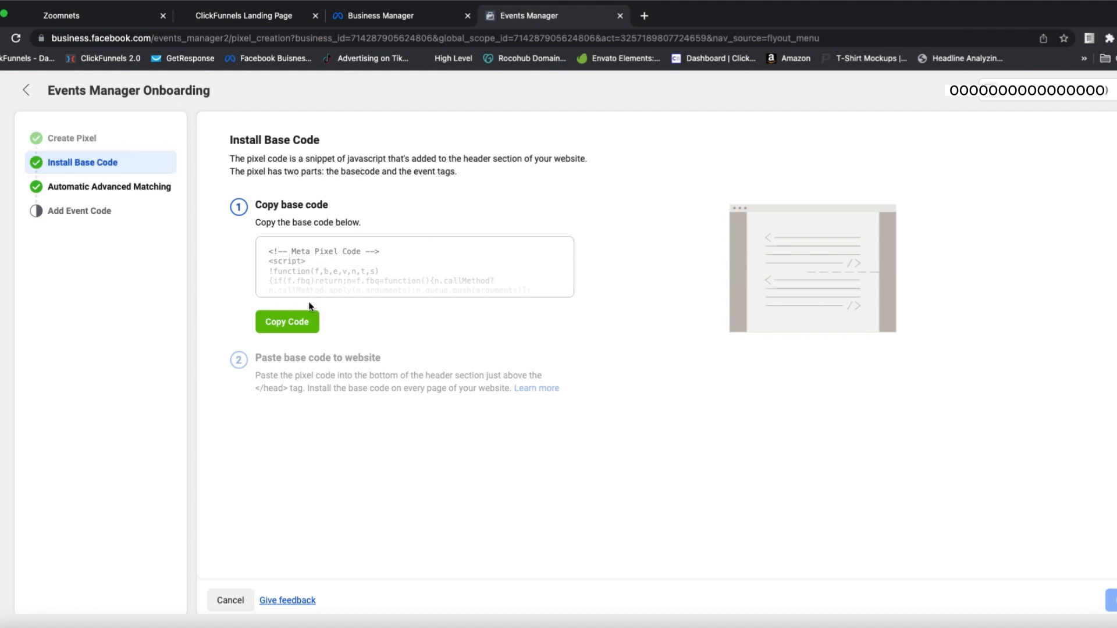
{"action": "left_click", "coordinate": [291, 327]}
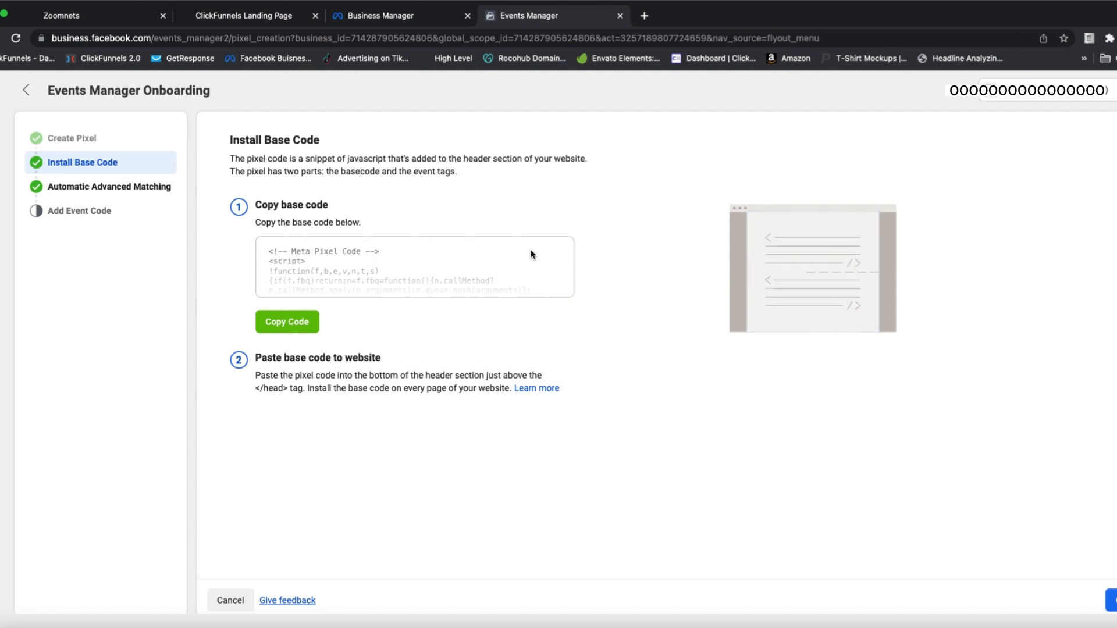
Step: Switch to High Level and paste the pixel base code into the head tracking code of Ted's Woodworking Picnic Table Opt In Demo
{"action": "left_click", "coordinate": [93, 15]}
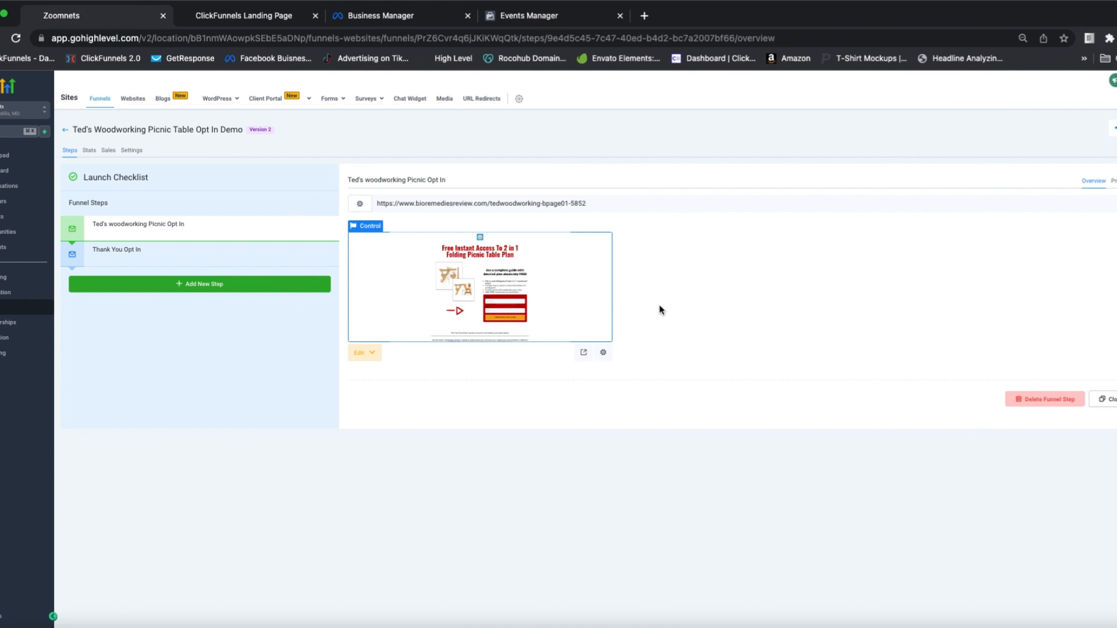
{"action": "left_click", "coordinate": [128, 153]}
{"action": "left_click", "coordinate": [173, 300]}
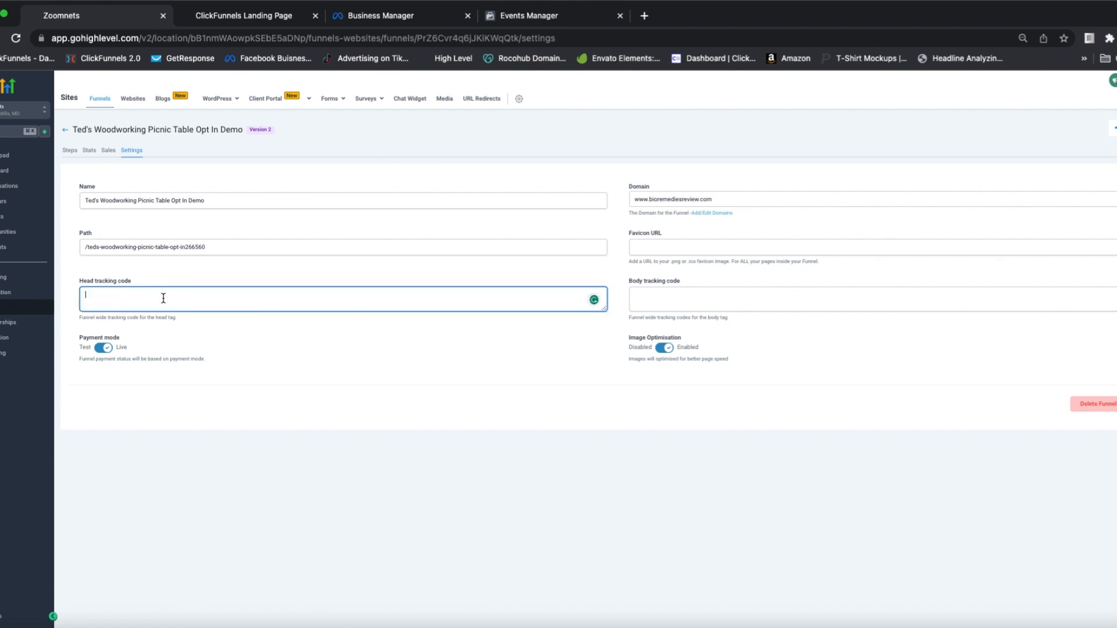
{"action": "key", "text": "ctrl+v"}
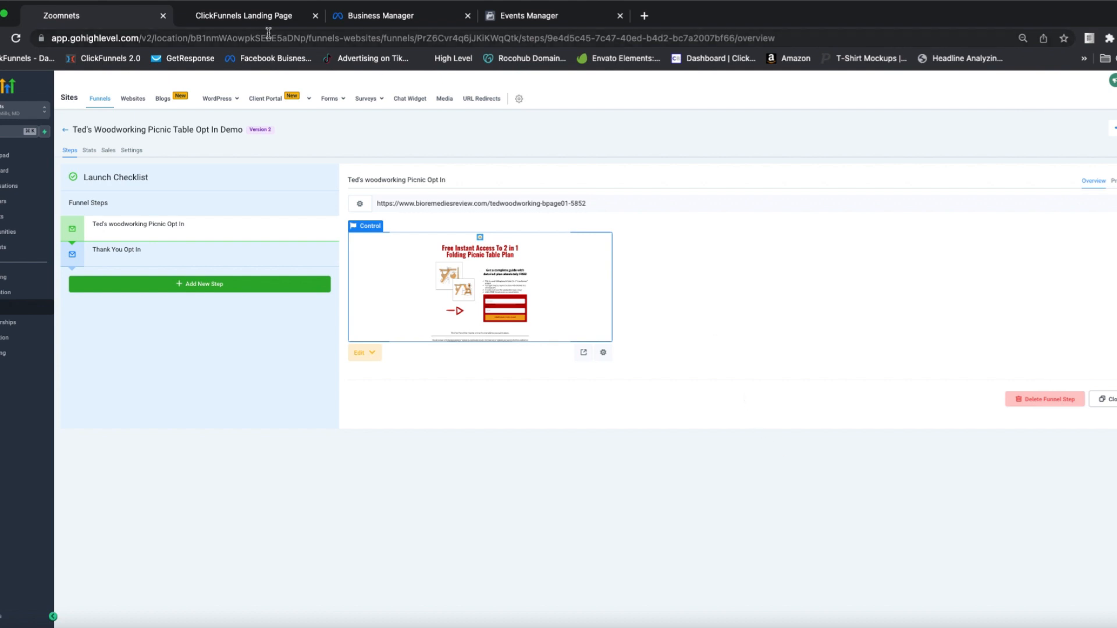
Step: Return to Events Manager, advance the pixel onboarding to Add Event Code, and open the Event Setup Tool
{"action": "left_click", "coordinate": [419, 17]}
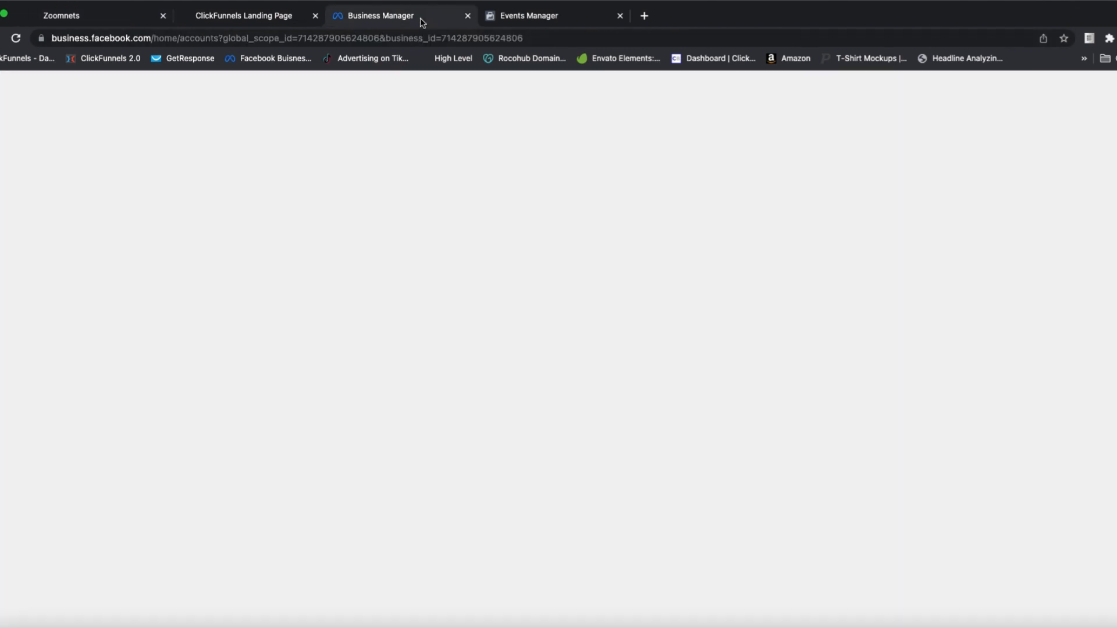
{"action": "key", "text": "ctrl+Tab"}
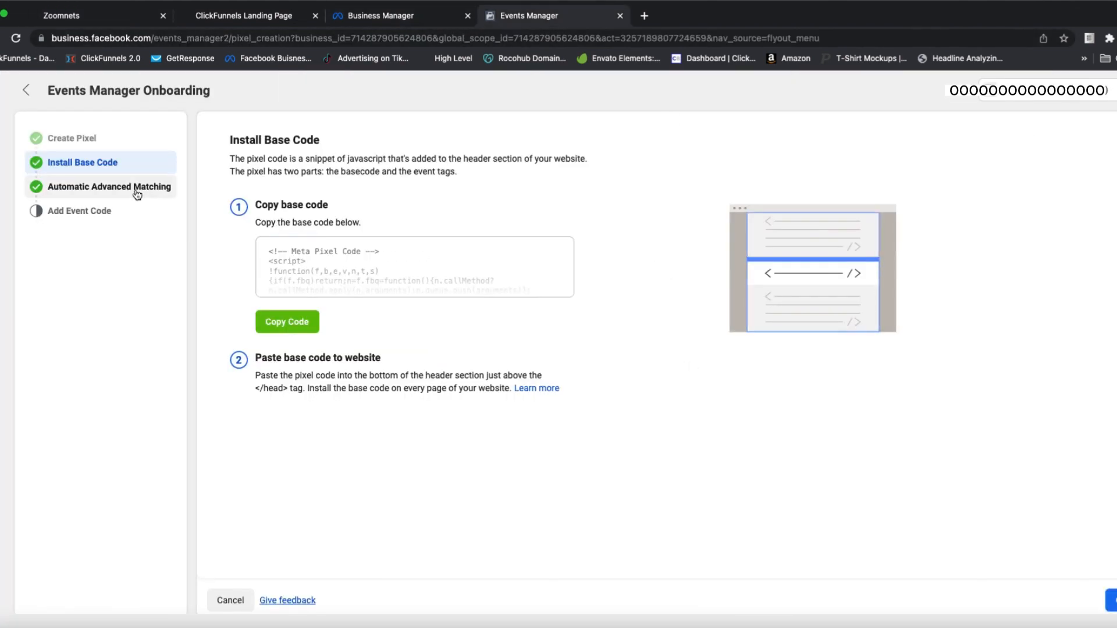
{"action": "left_click", "coordinate": [1111, 601]}
{"action": "left_click", "coordinate": [1111, 600]}
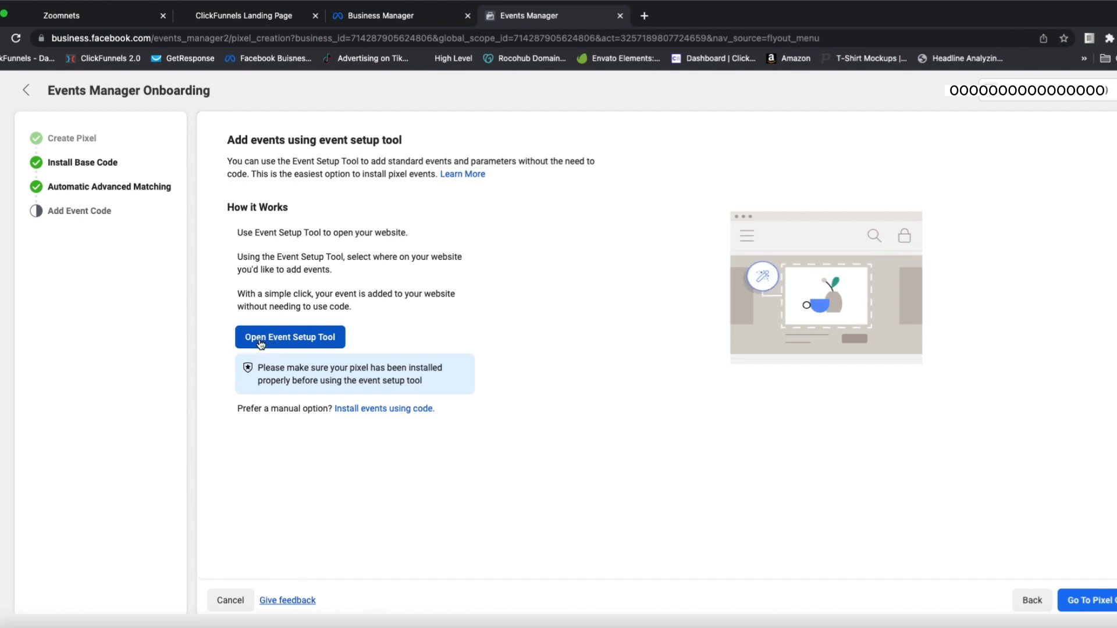
{"action": "left_click", "coordinate": [291, 342]}
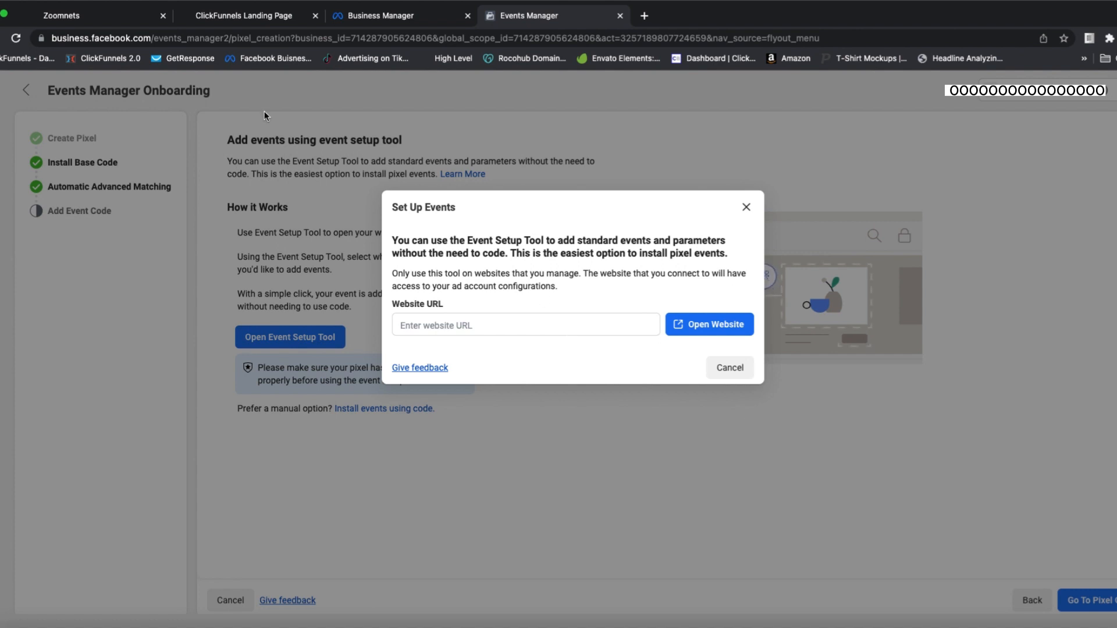
Step: Switch to High Level and copy the page URL of the Thank You Opt In funnel step
{"action": "left_click", "coordinate": [69, 17]}
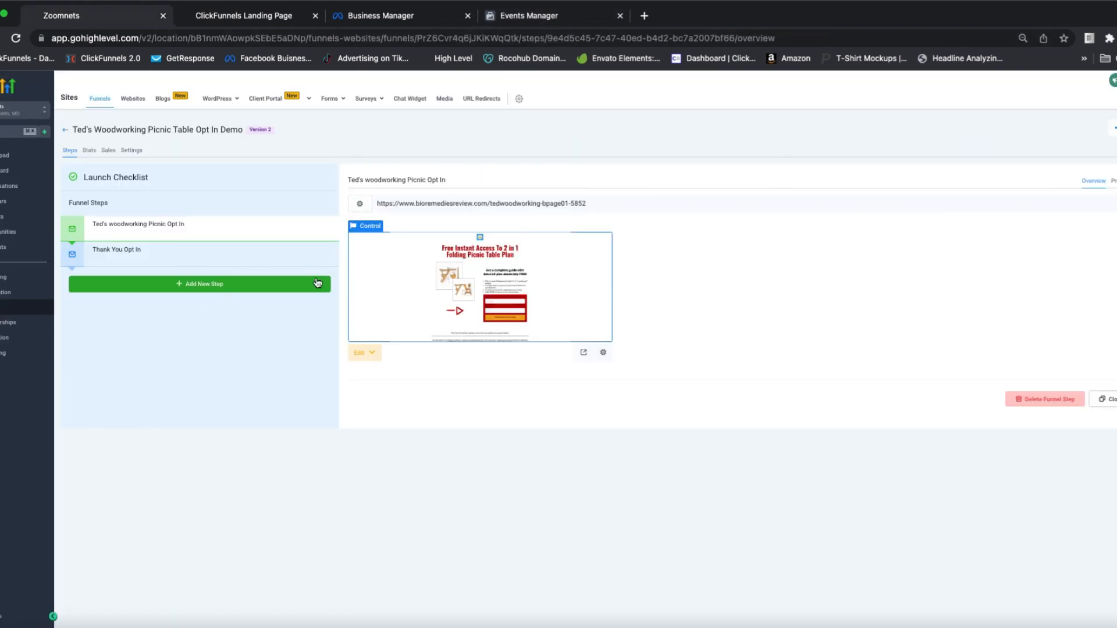
{"action": "left_click", "coordinate": [214, 256]}
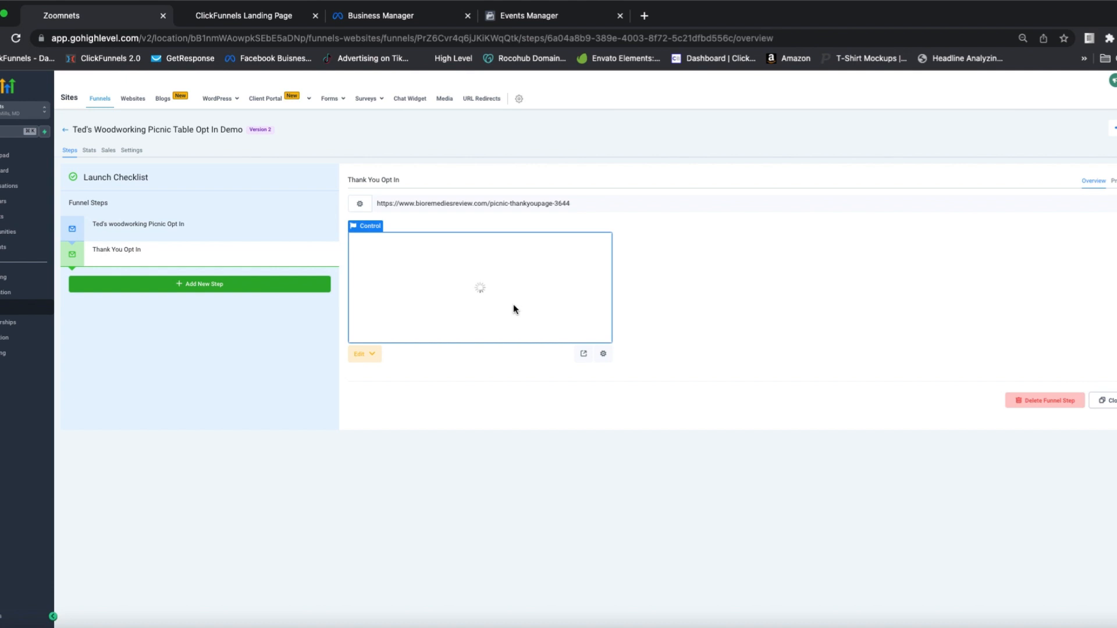
{"action": "triple_click", "coordinate": [479, 204]}
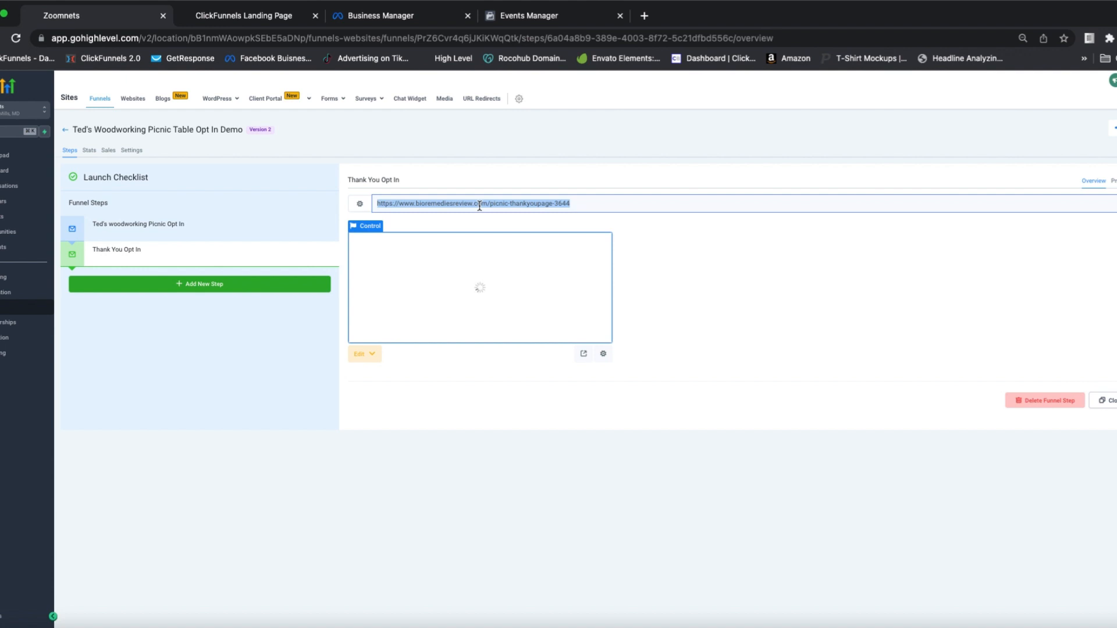
{"action": "right_click", "coordinate": [479, 205]}
{"action": "left_click", "coordinate": [495, 232]}
{"action": "left_click", "coordinate": [412, 22]}
{"action": "left_click", "coordinate": [550, 18]}
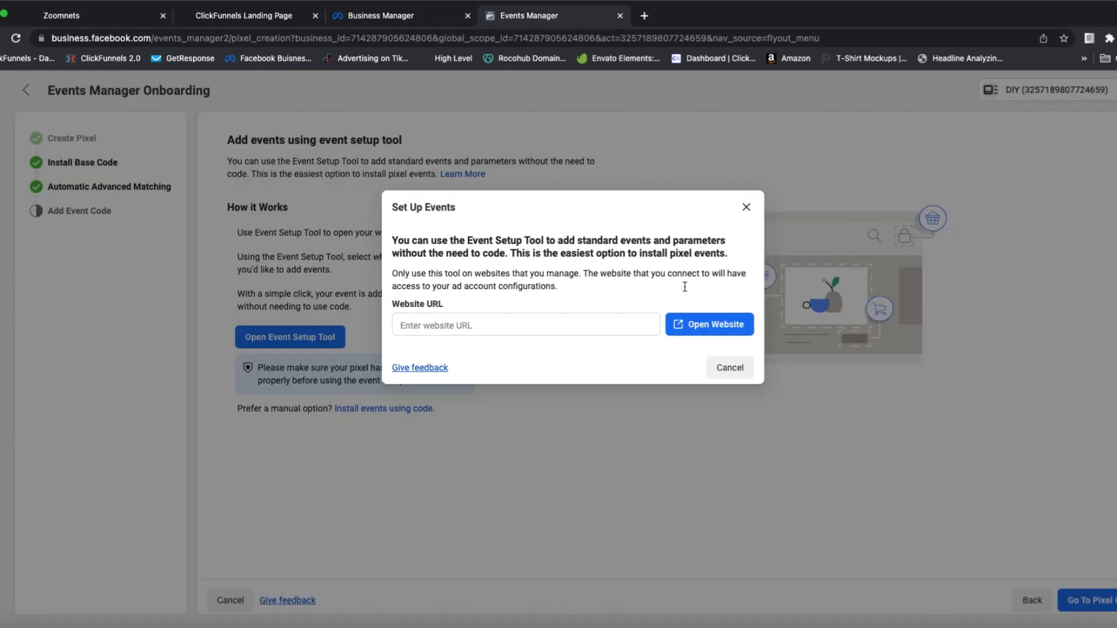
{"action": "left_click", "coordinate": [530, 325]}
{"action": "key", "text": "super+v"}
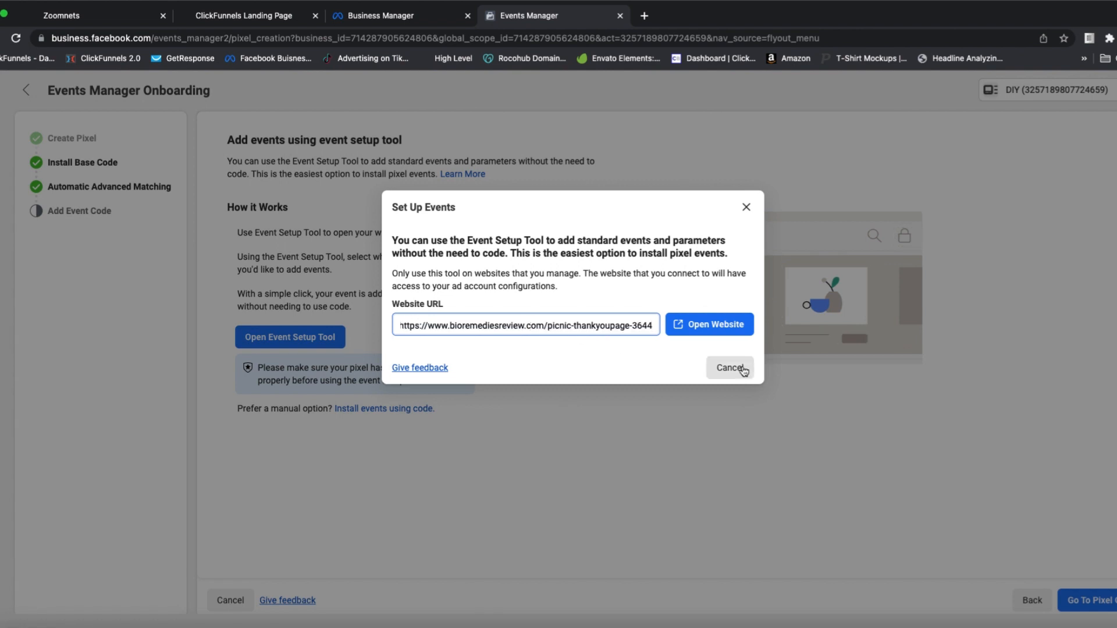
{"action": "left_click", "coordinate": [709, 331]}
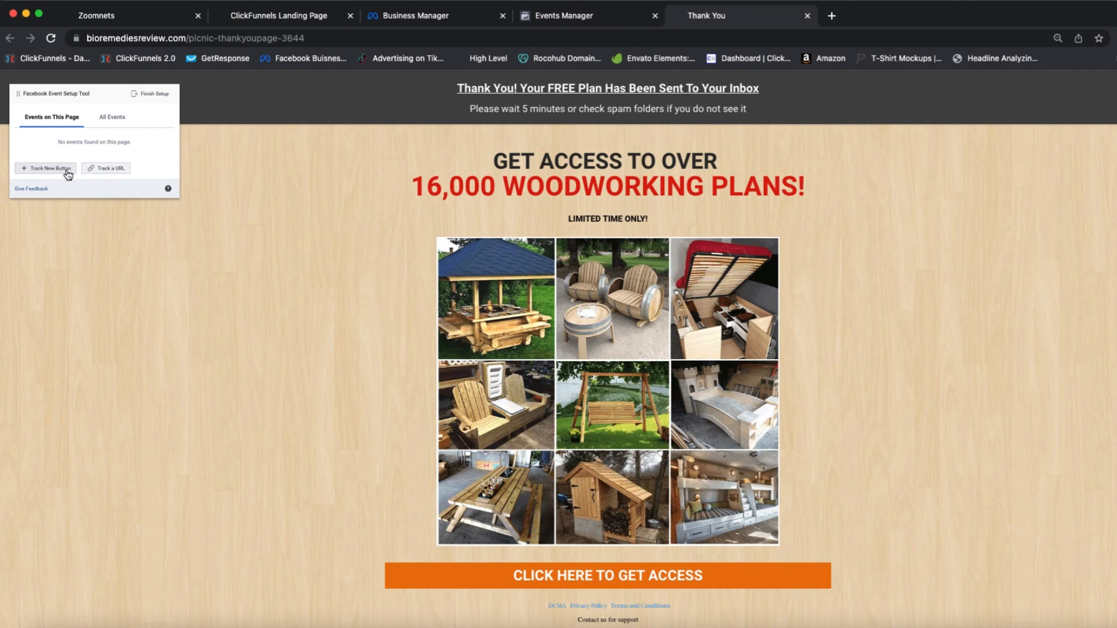
{"action": "left_click", "coordinate": [109, 171]}
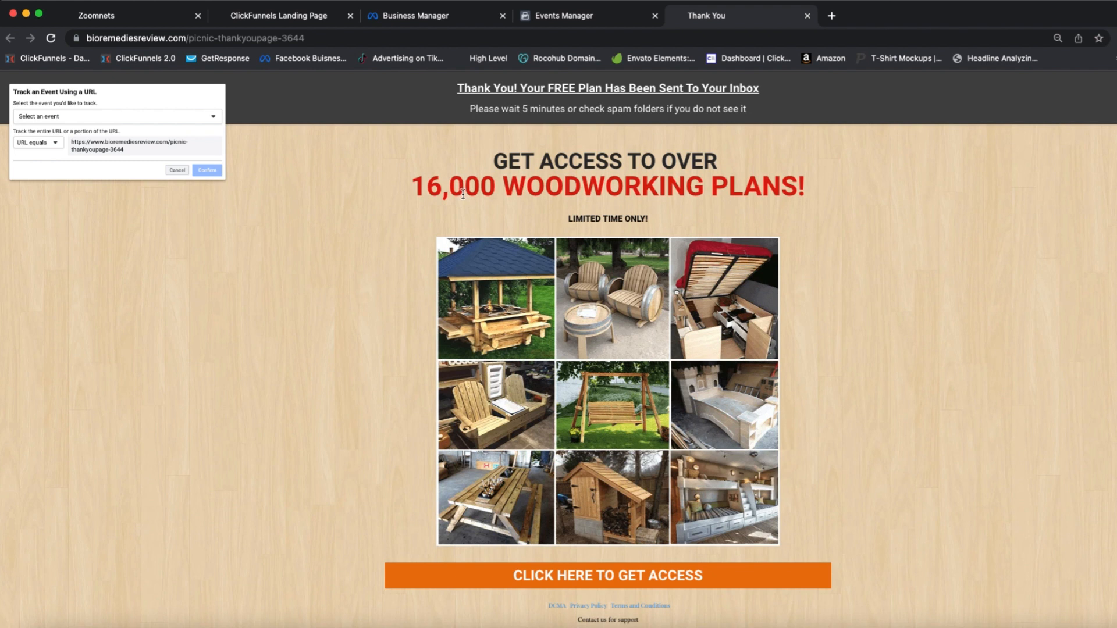
{"action": "left_click", "coordinate": [173, 111]}
{"action": "left_click", "coordinate": [28, 174]}
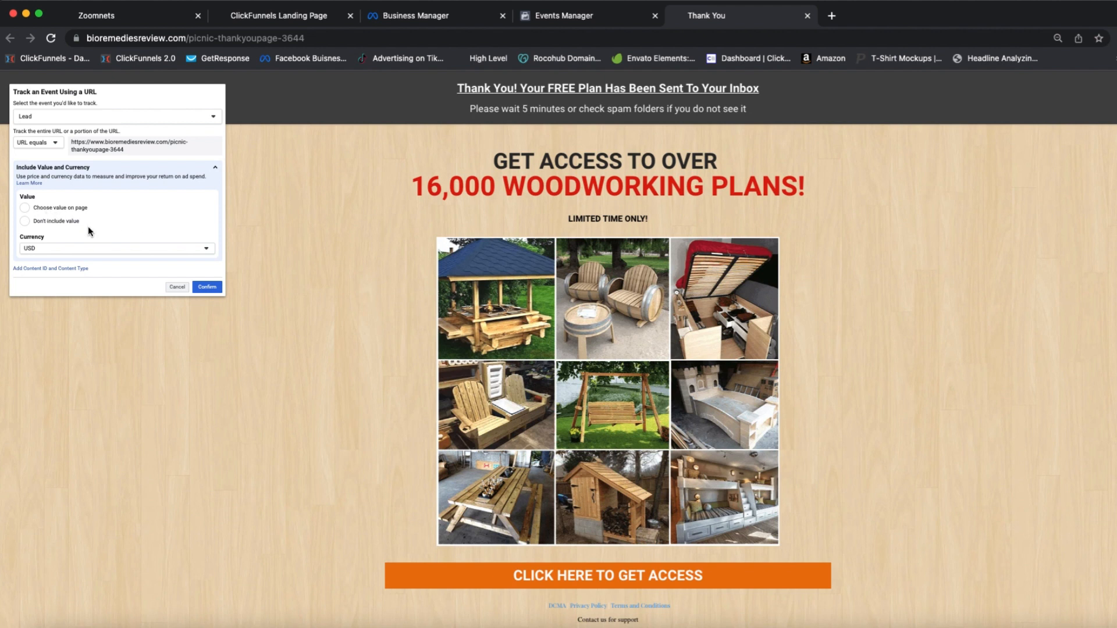
{"action": "left_click", "coordinate": [207, 288]}
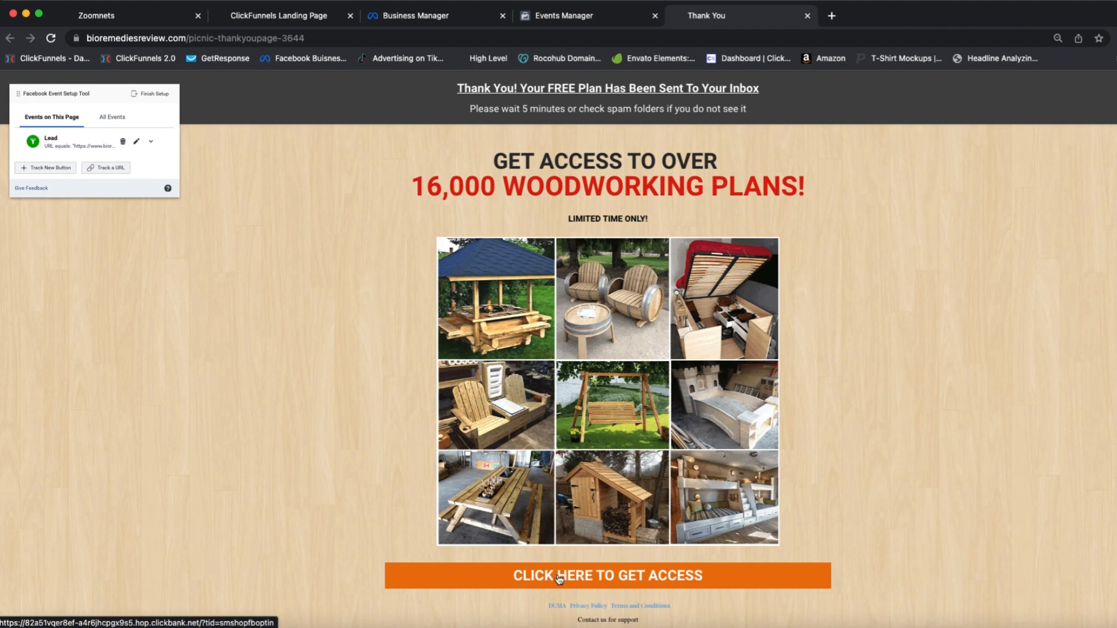
Step: Track the orange "Click Here To Get Access" button as an Add to Cart event
{"action": "left_click", "coordinate": [45, 168]}
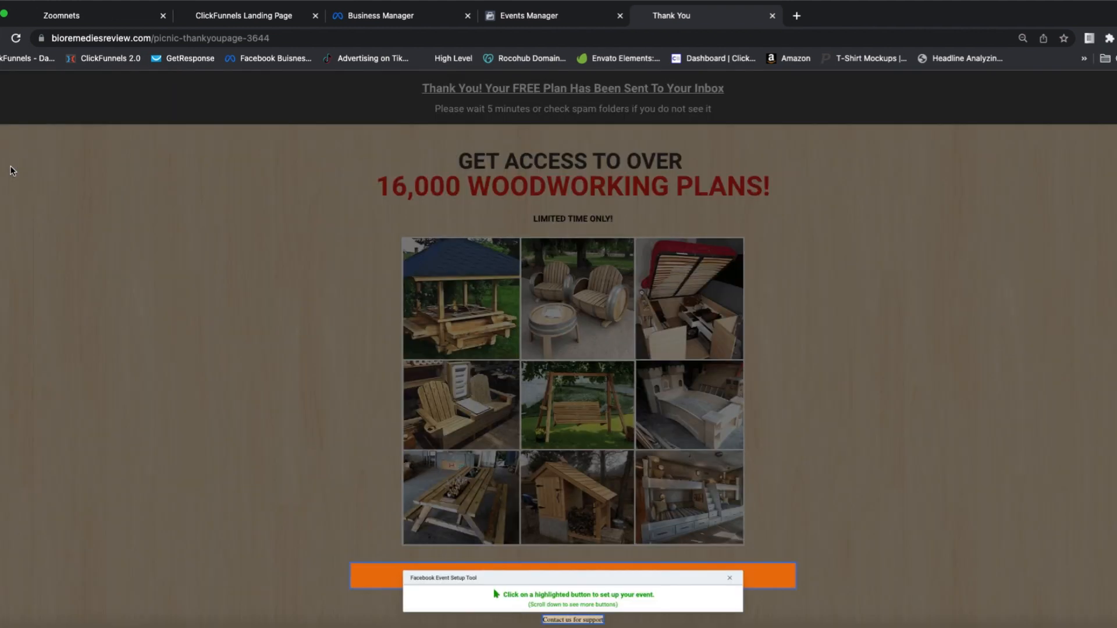
{"action": "left_click", "coordinate": [396, 581]}
{"action": "left_click", "coordinate": [72, 118]}
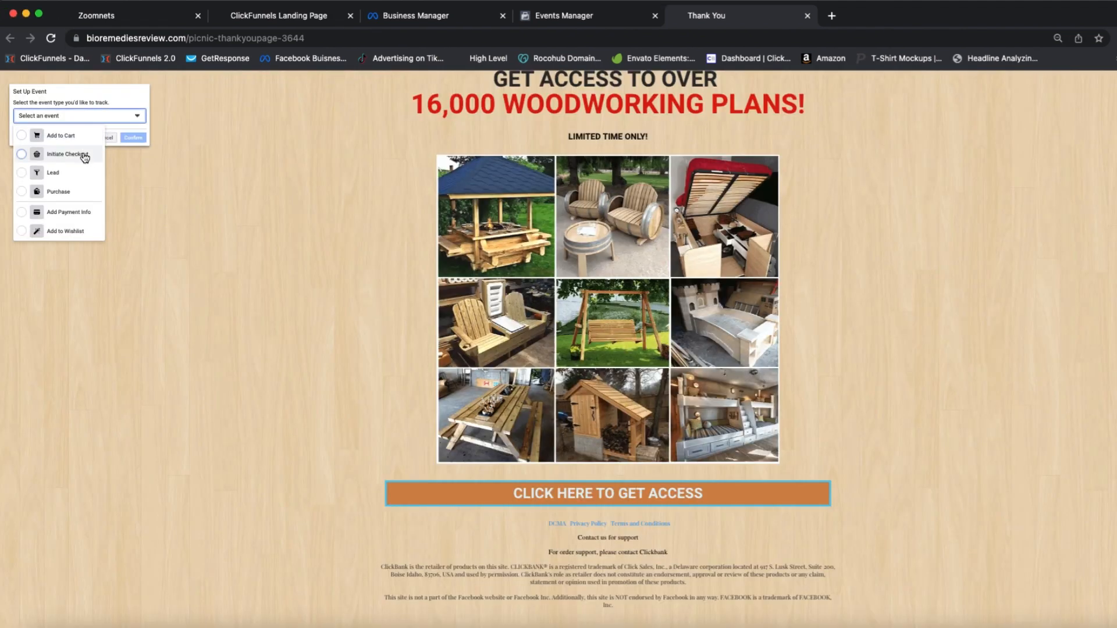
{"action": "scroll", "coordinate": [91, 183], "scroll_direction": "down", "scroll_amount": 3}
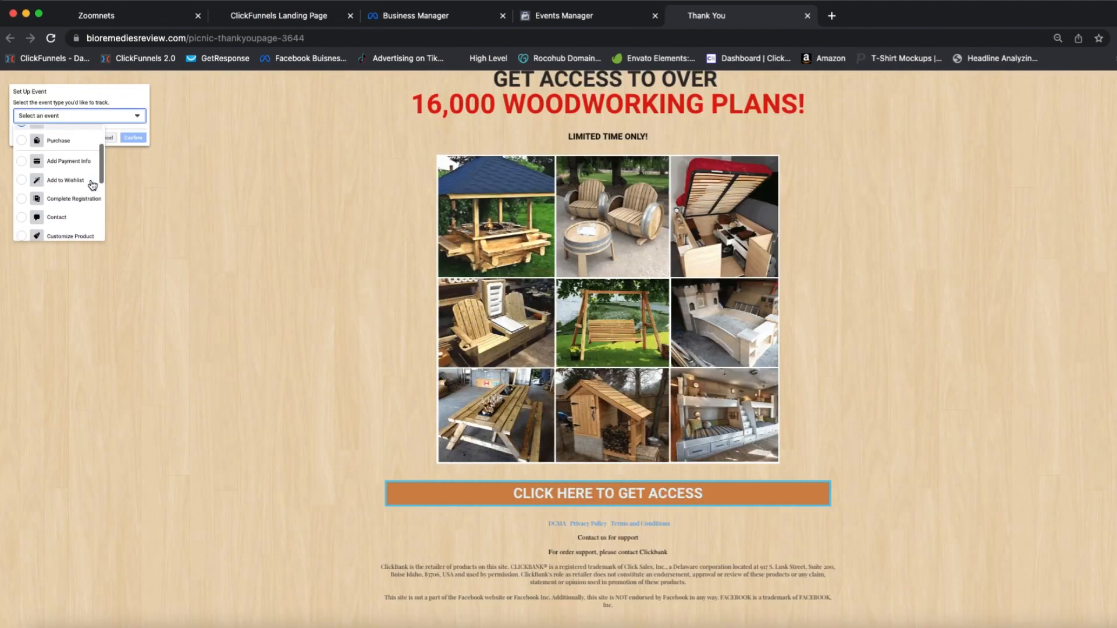
{"action": "scroll", "coordinate": [92, 186], "scroll_direction": "down", "scroll_amount": 1}
{"action": "scroll", "coordinate": [89, 186], "scroll_direction": "down", "scroll_amount": 5}
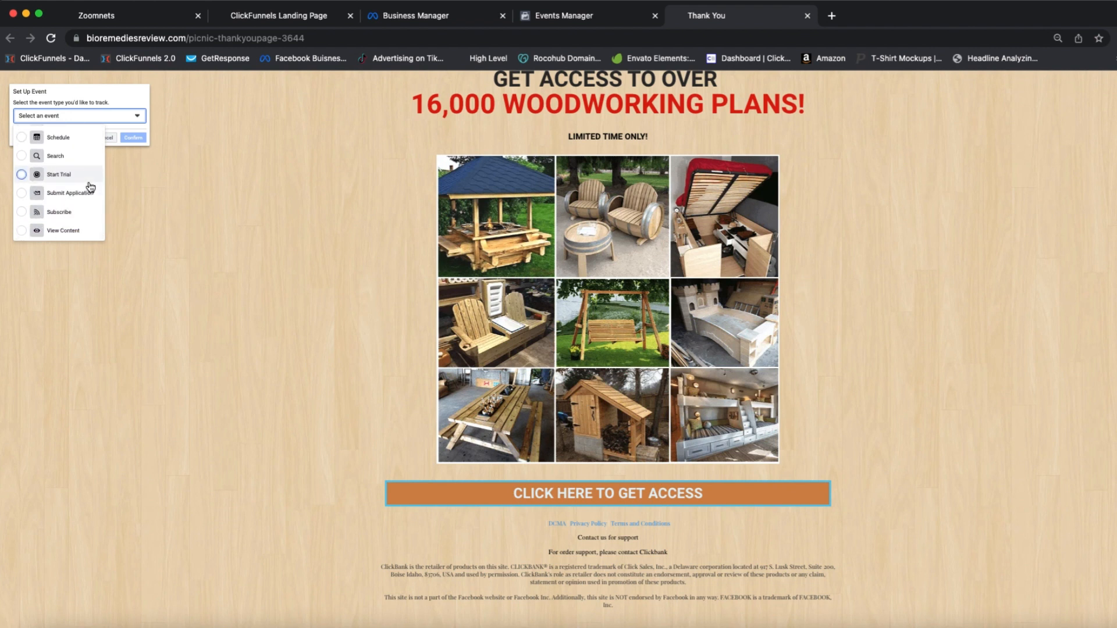
{"action": "scroll", "coordinate": [91, 187], "scroll_direction": "up", "scroll_amount": 3}
{"action": "scroll", "coordinate": [90, 186], "scroll_direction": "up", "scroll_amount": 4}
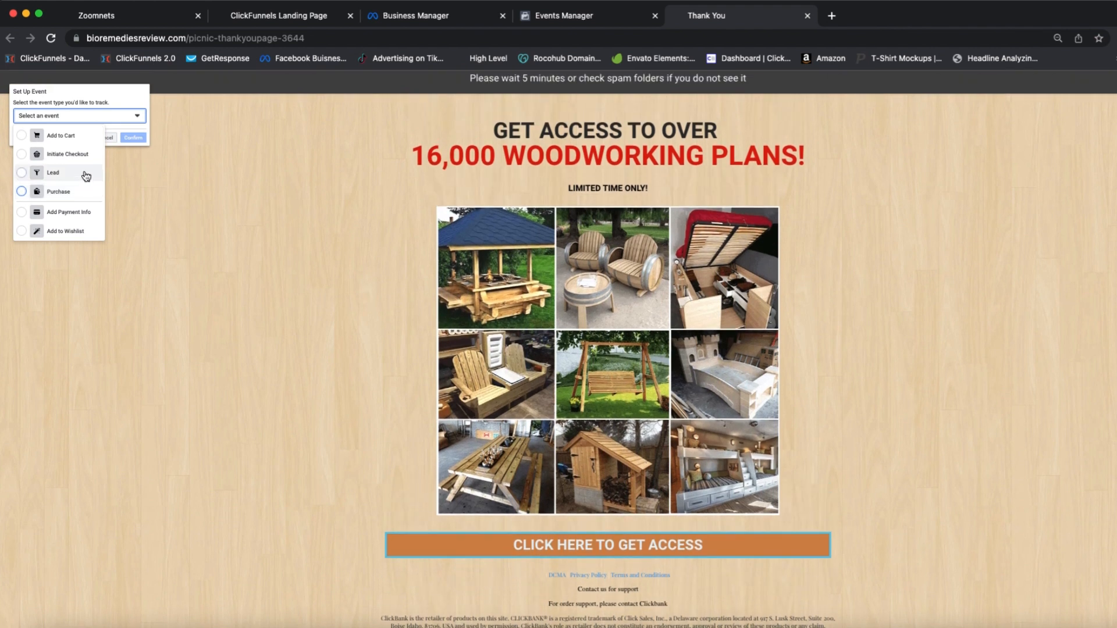
{"action": "left_click", "coordinate": [61, 136]}
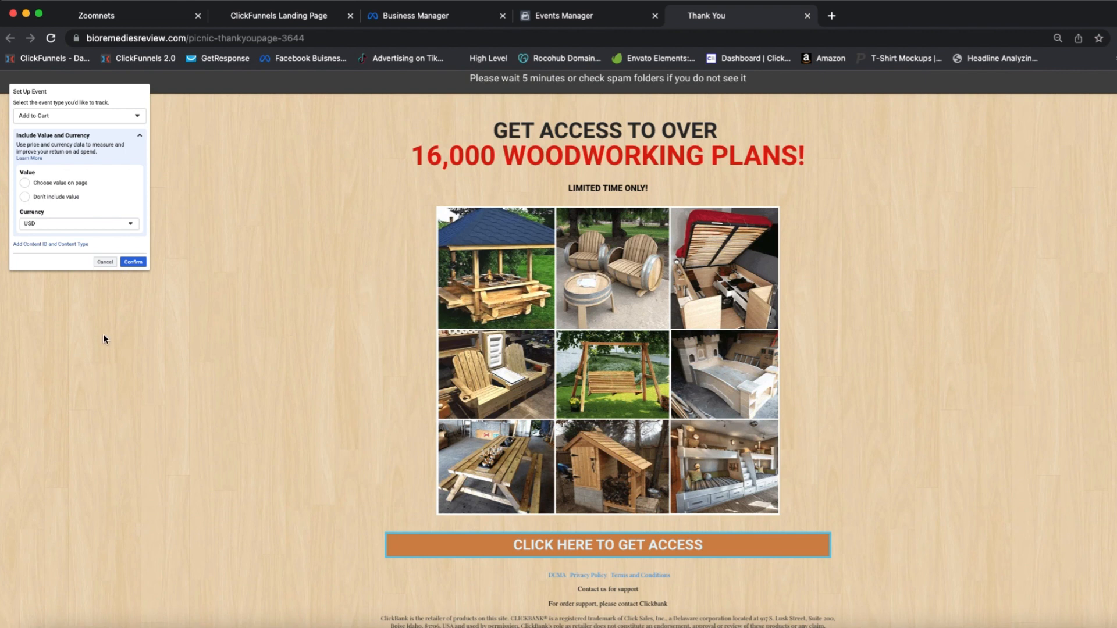
{"action": "left_click", "coordinate": [140, 266]}
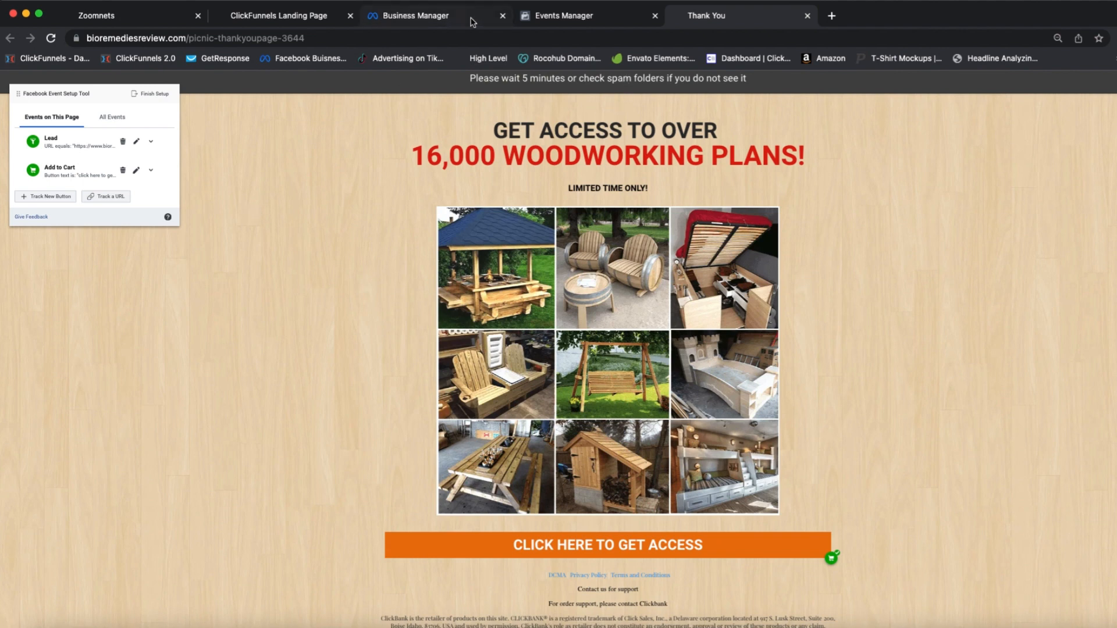
Step: Return to Events Manager, close the Set Up Events dialog, and switch to Ads Manager
{"action": "left_click", "coordinate": [584, 23]}
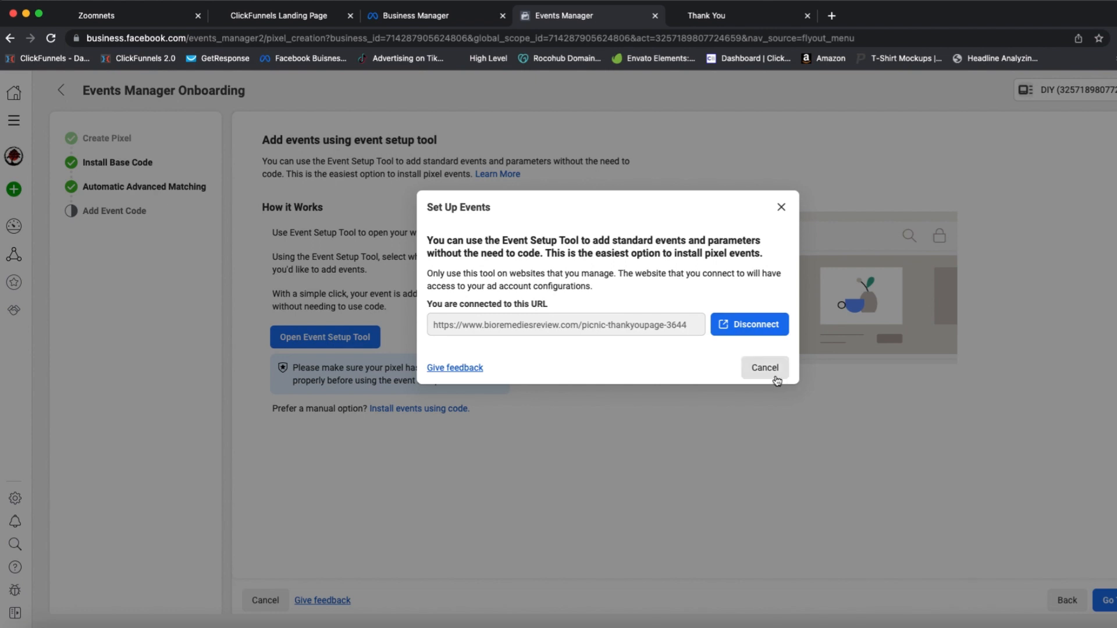
{"action": "left_click", "coordinate": [762, 369]}
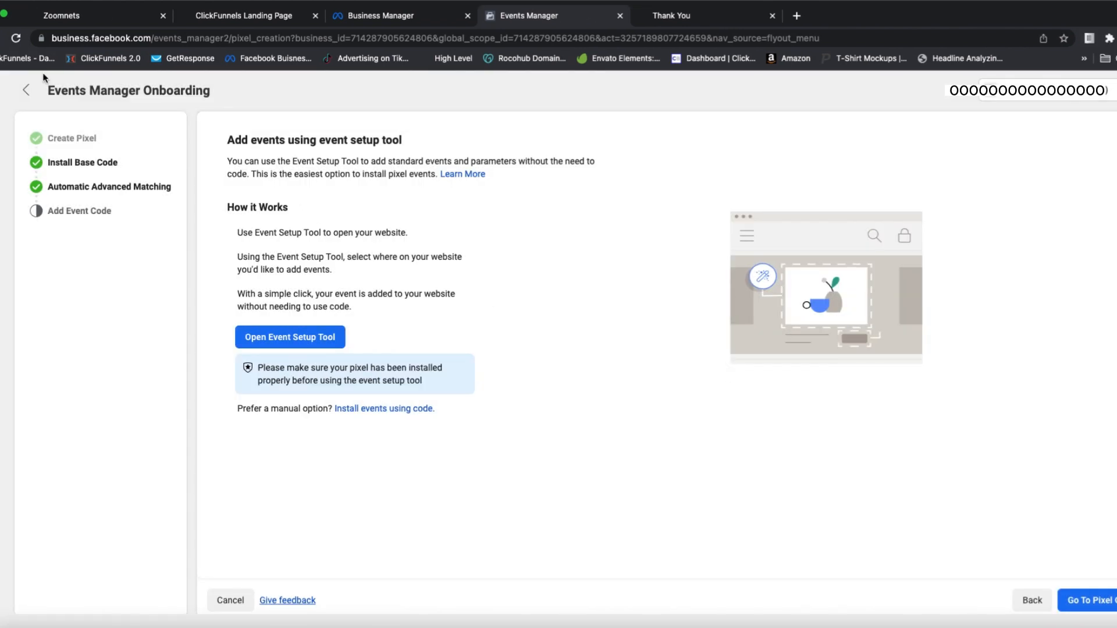
{"action": "left_click", "coordinate": [8, 126]}
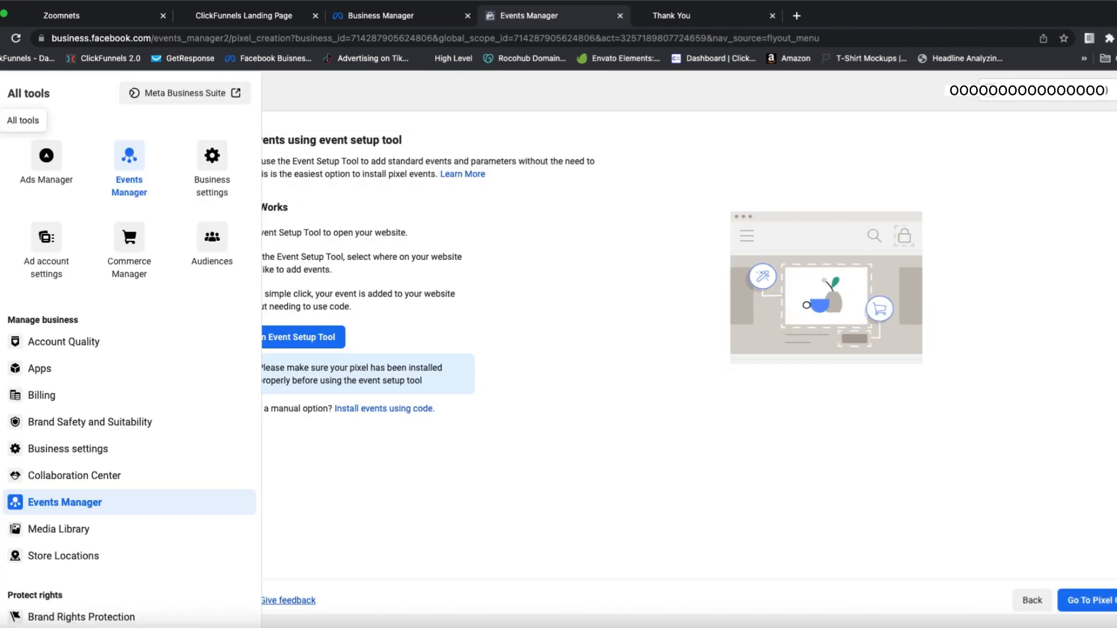
{"action": "left_click", "coordinate": [58, 166]}
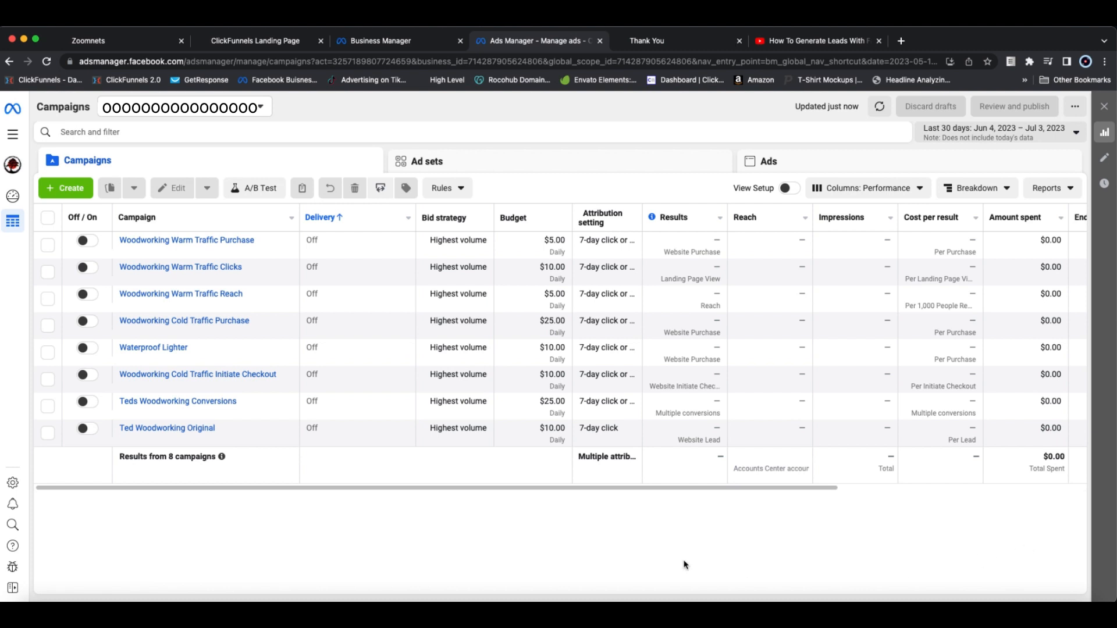
Step: Create a new campaign with the Leads objective using the manual leads campaign setup
{"action": "left_click", "coordinate": [84, 195]}
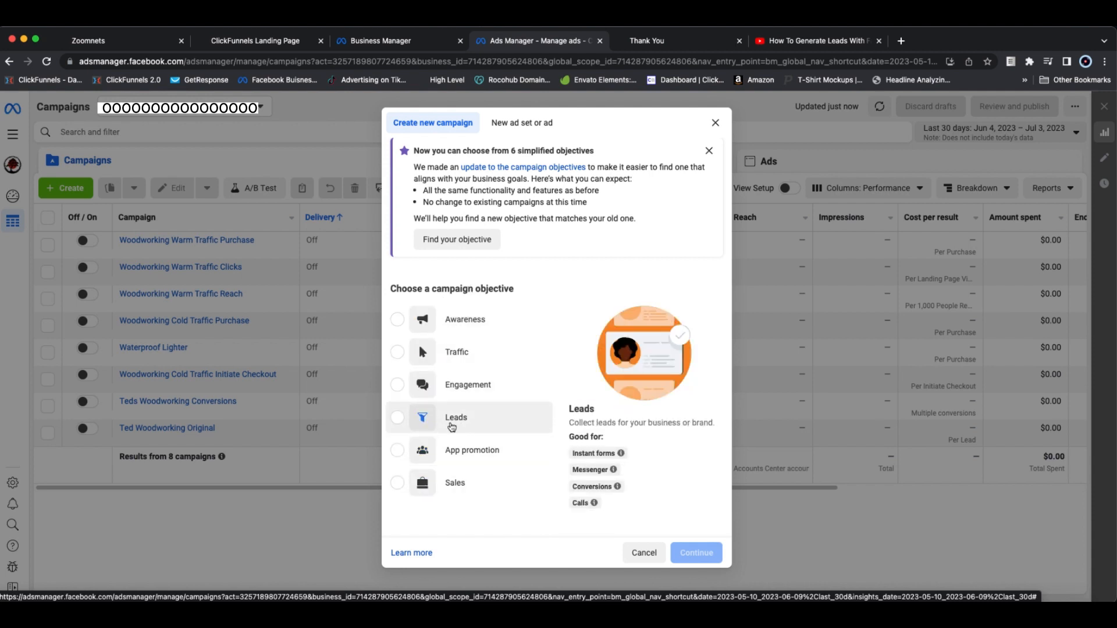
{"action": "left_click", "coordinate": [402, 421]}
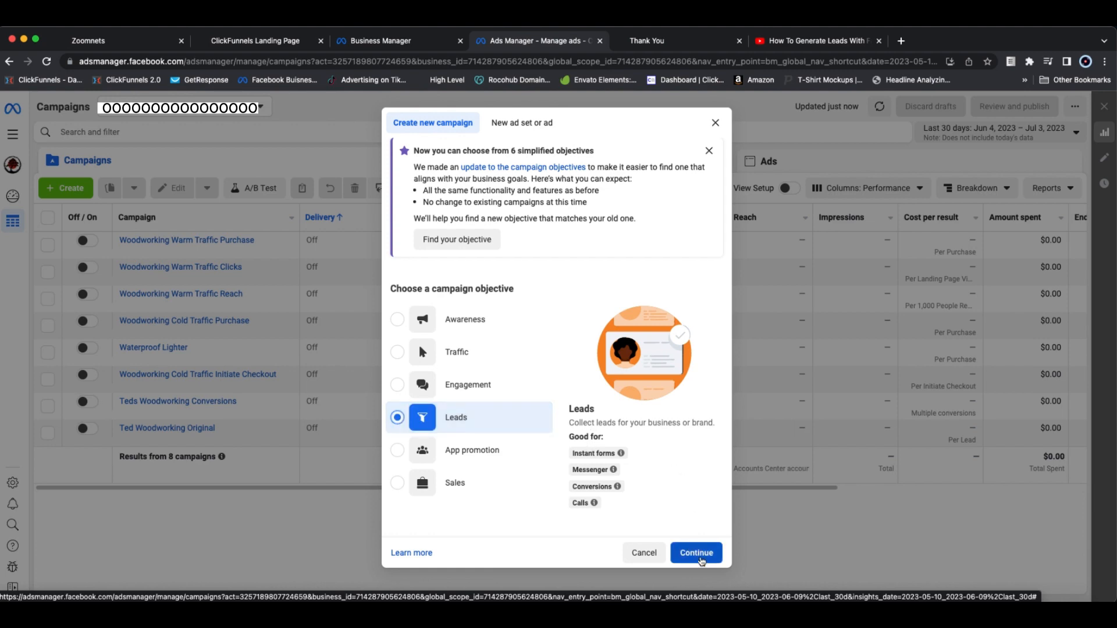
{"action": "left_click", "coordinate": [698, 554]}
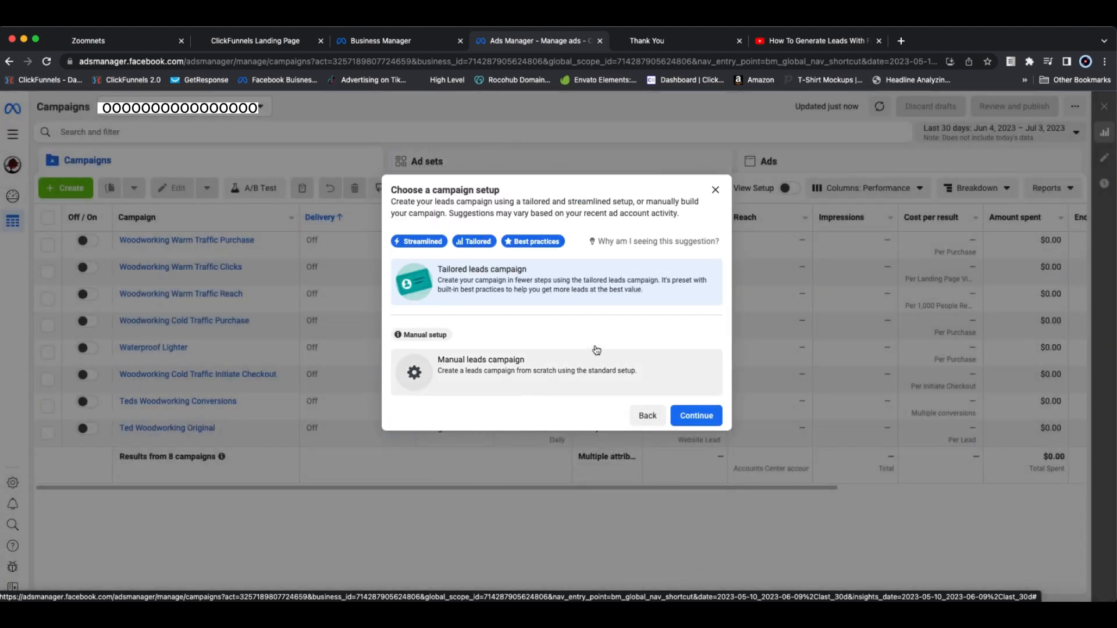
{"action": "mouse_move", "coordinate": [511, 260]}
{"action": "left_click", "coordinate": [490, 371]}
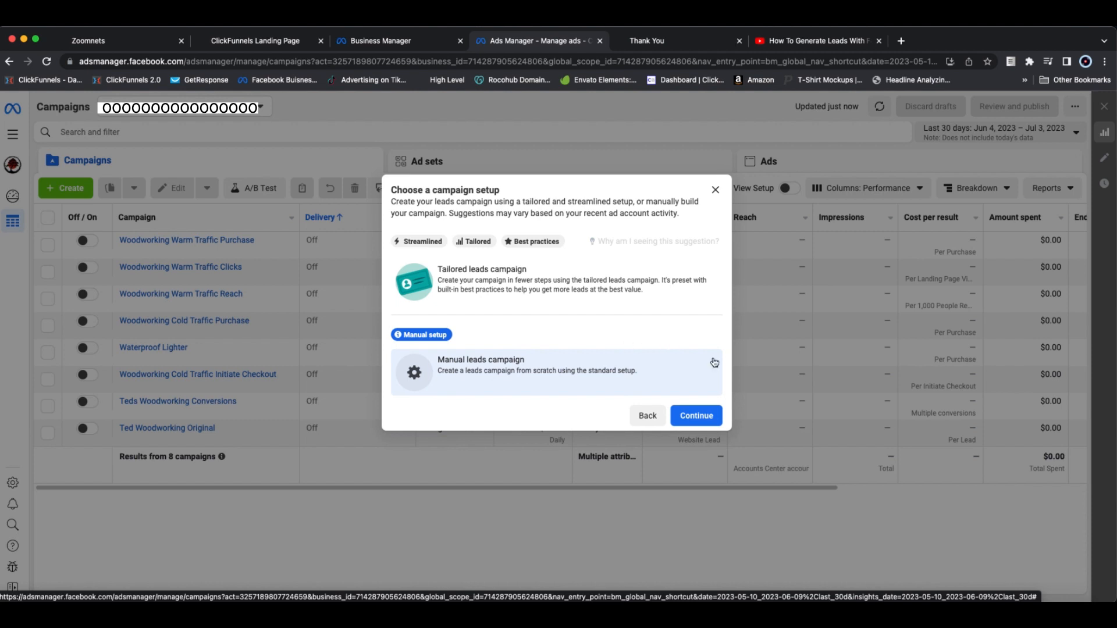
{"action": "left_click", "coordinate": [696, 416]}
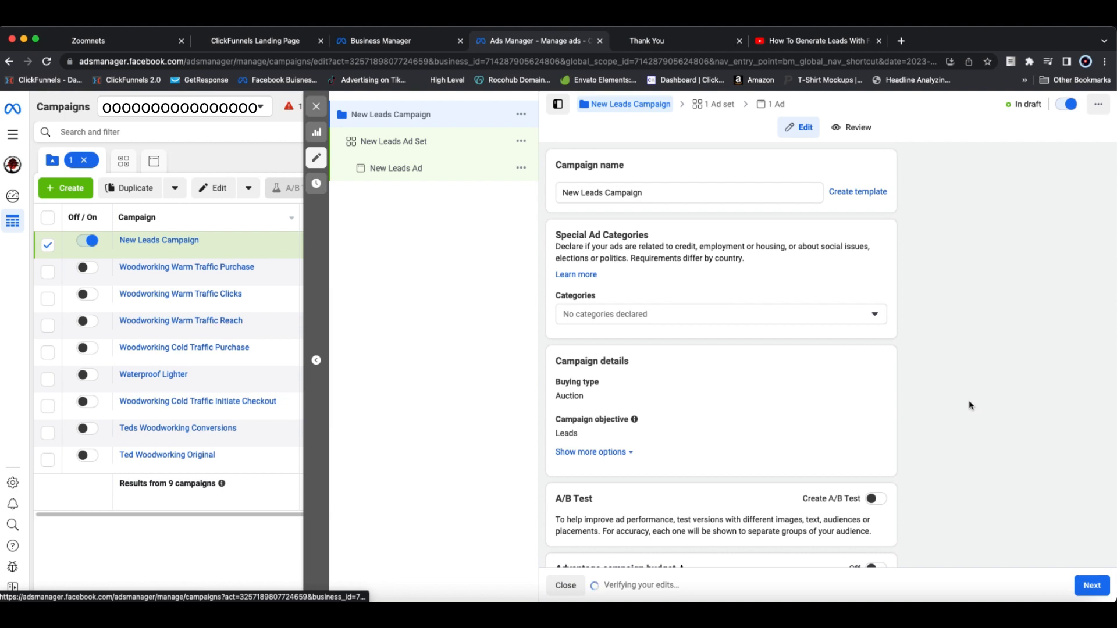
Step: Name the new campaign "DIY Email Opt In Campaign Cold Traffic"
{"action": "scroll", "coordinate": [966, 407], "scroll_direction": "down", "scroll_amount": 2}
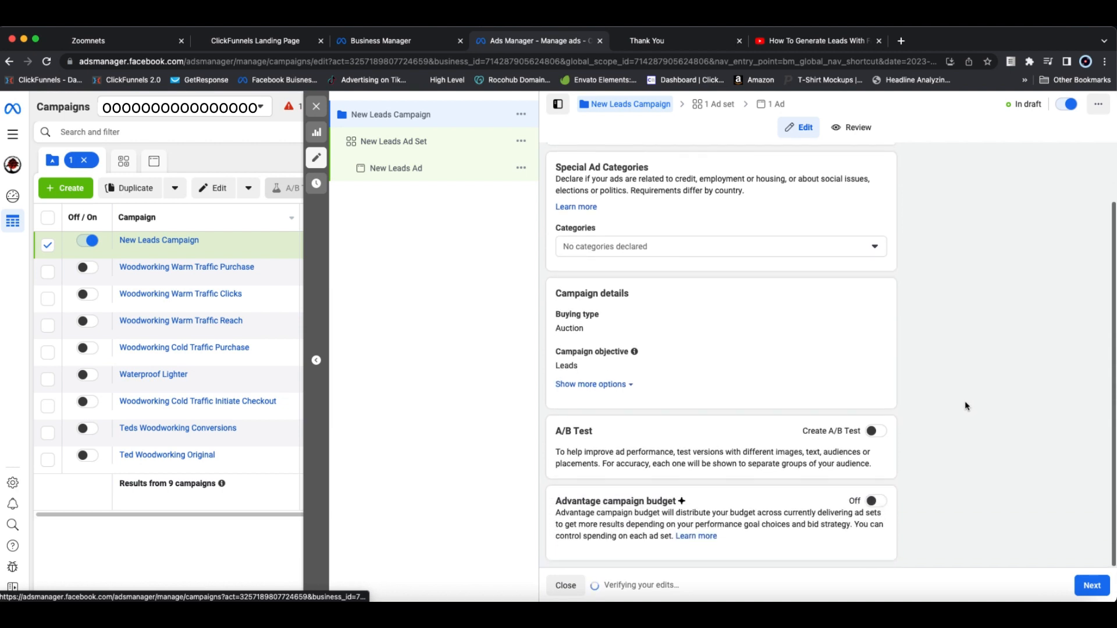
{"action": "scroll", "coordinate": [965, 404], "scroll_direction": "up", "scroll_amount": 2}
{"action": "triple_click", "coordinate": [635, 192]}
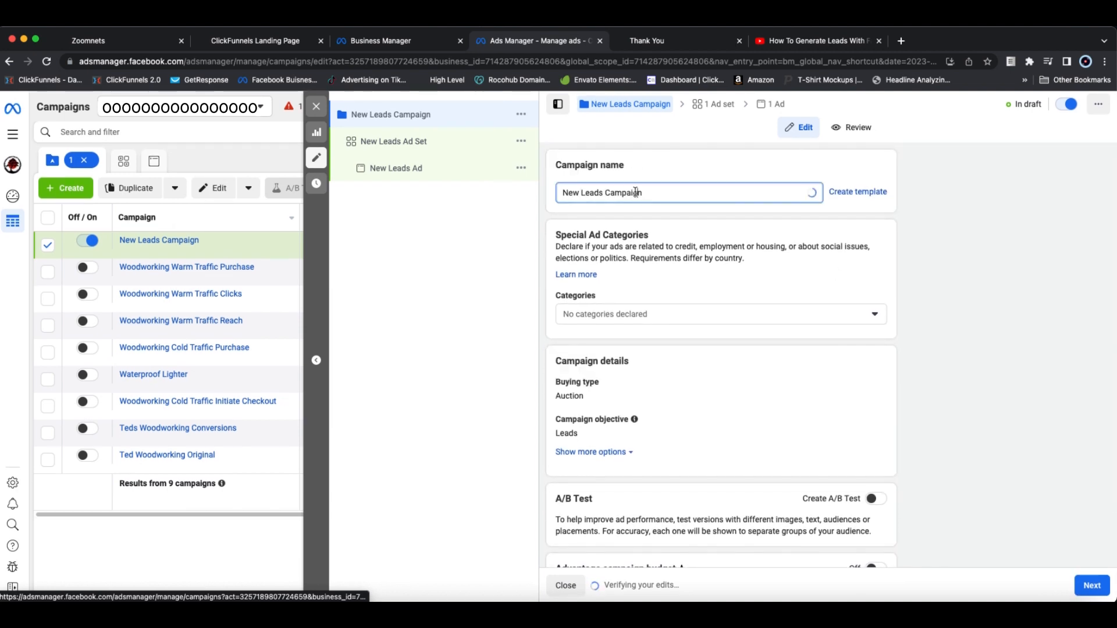
{"action": "type", "text": "DIY"}
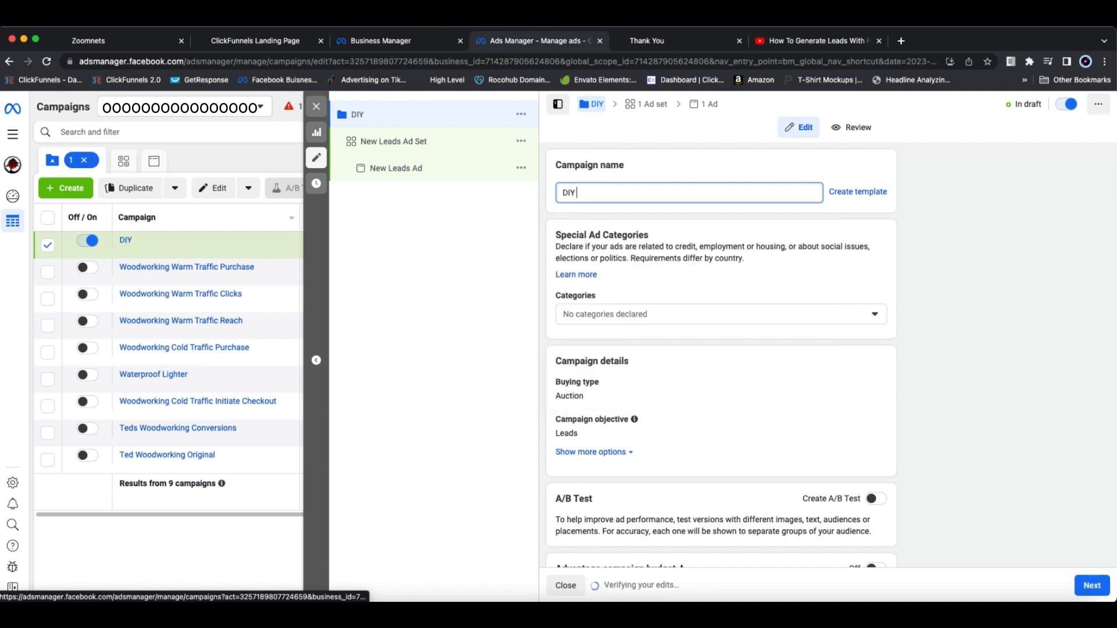
{"action": "type", "text": " E"}
{"action": "key", "text": "BackSpace"}
{"action": "key", "text": "BackSpace"}
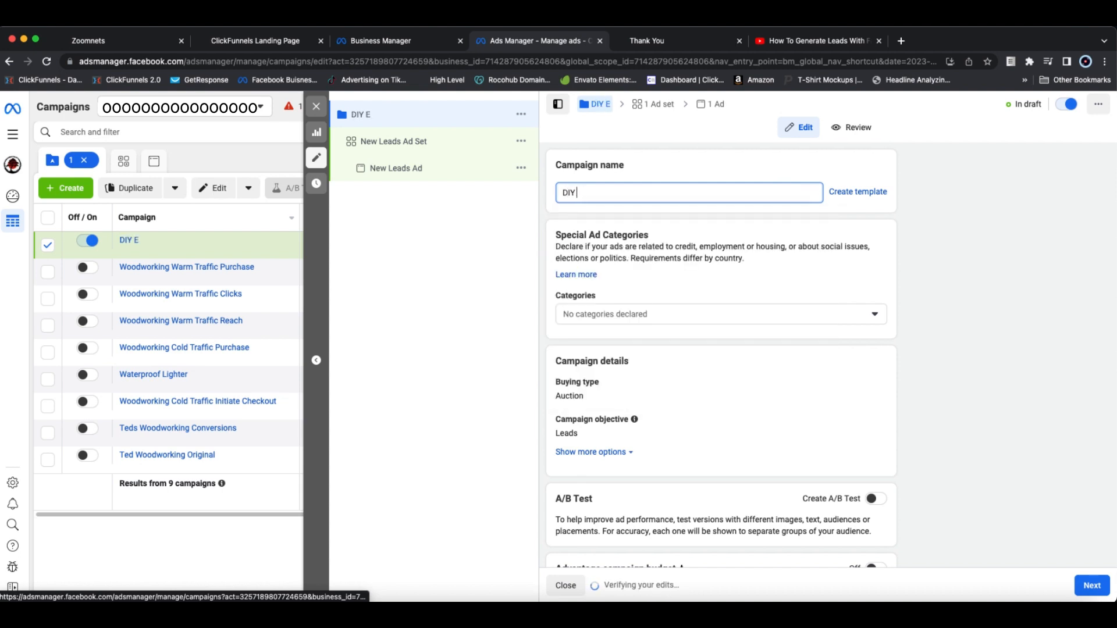
{"action": "type", "text": "email Opt In Campaign"}
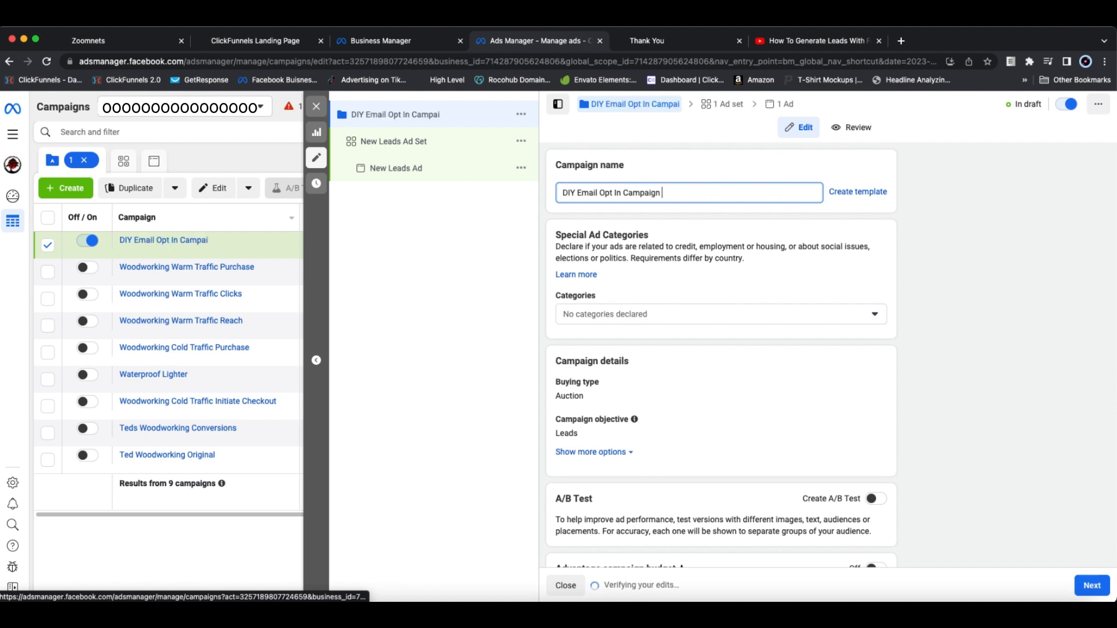
{"action": "type", "text": " Cold"}
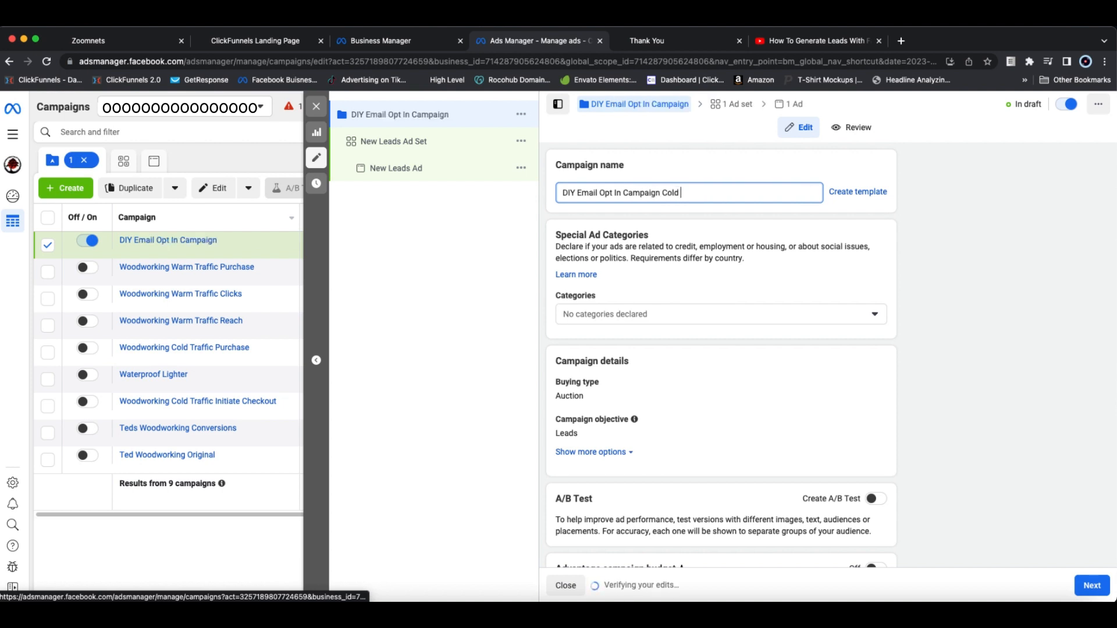
{"action": "type", "text": " Traffic"}
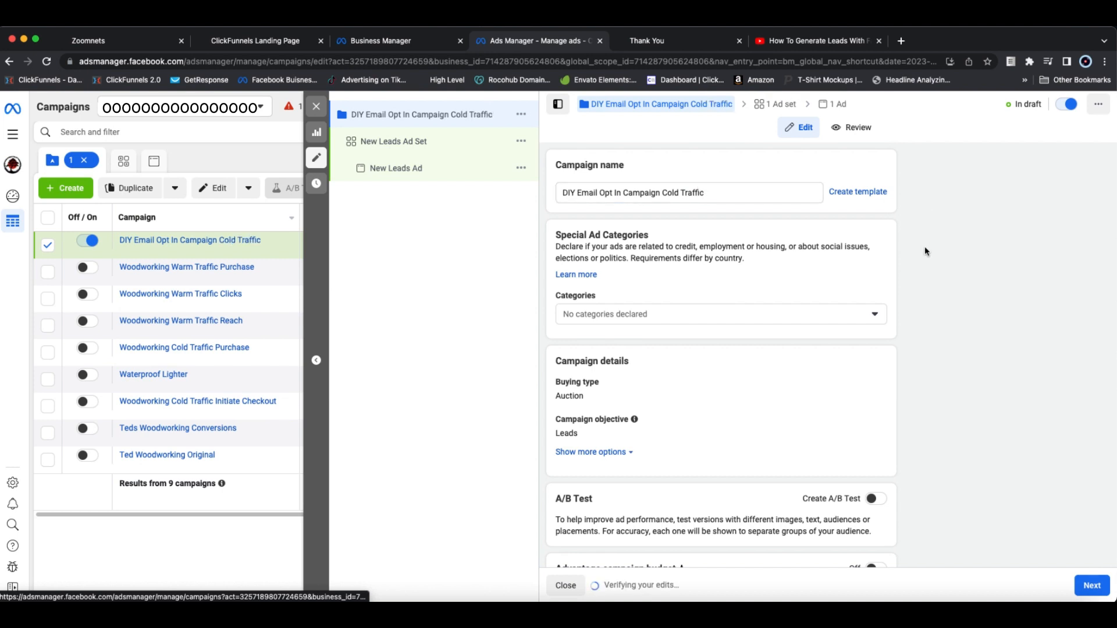
Step: Turn on Advantage campaign budget with a daily budget of $20.00 and continue to the ad set
{"action": "scroll", "coordinate": [925, 248], "scroll_direction": "down", "scroll_amount": 1}
{"action": "scroll", "coordinate": [927, 251], "scroll_direction": "up", "scroll_amount": 1}
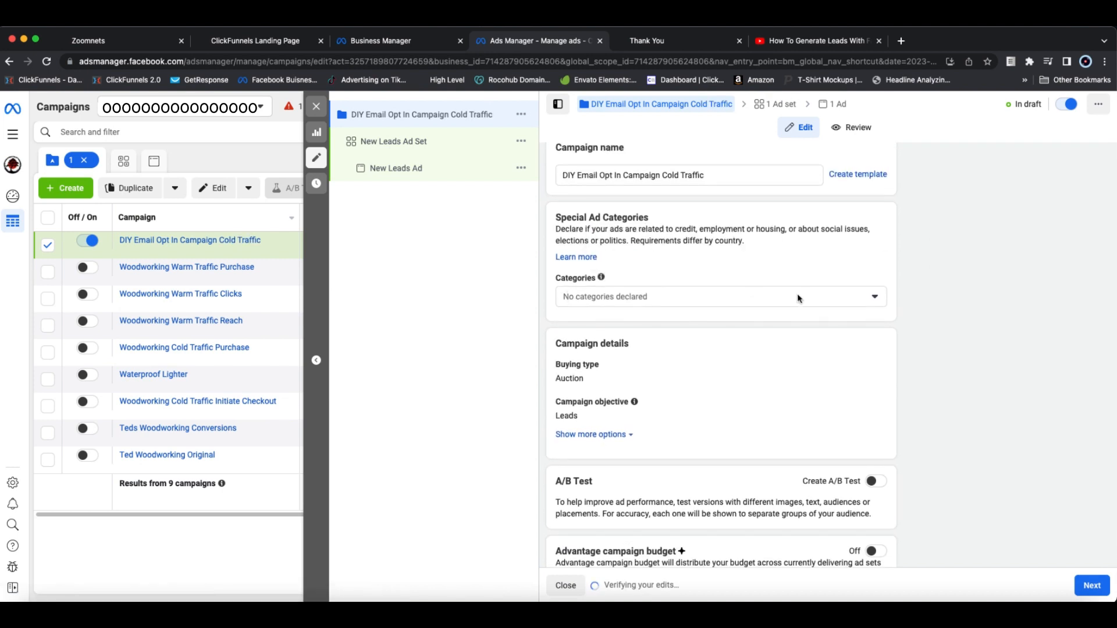
{"action": "scroll", "coordinate": [824, 300], "scroll_direction": "down", "scroll_amount": 1}
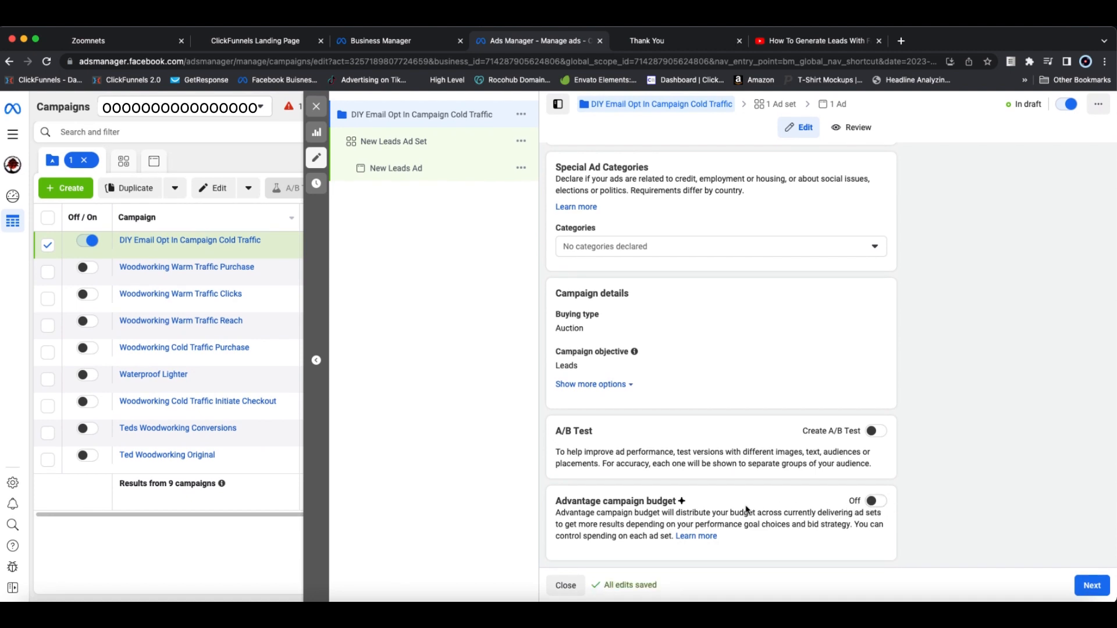
{"action": "left_click", "coordinate": [877, 502]}
{"action": "scroll", "coordinate": [757, 501], "scroll_direction": "down", "scroll_amount": 2}
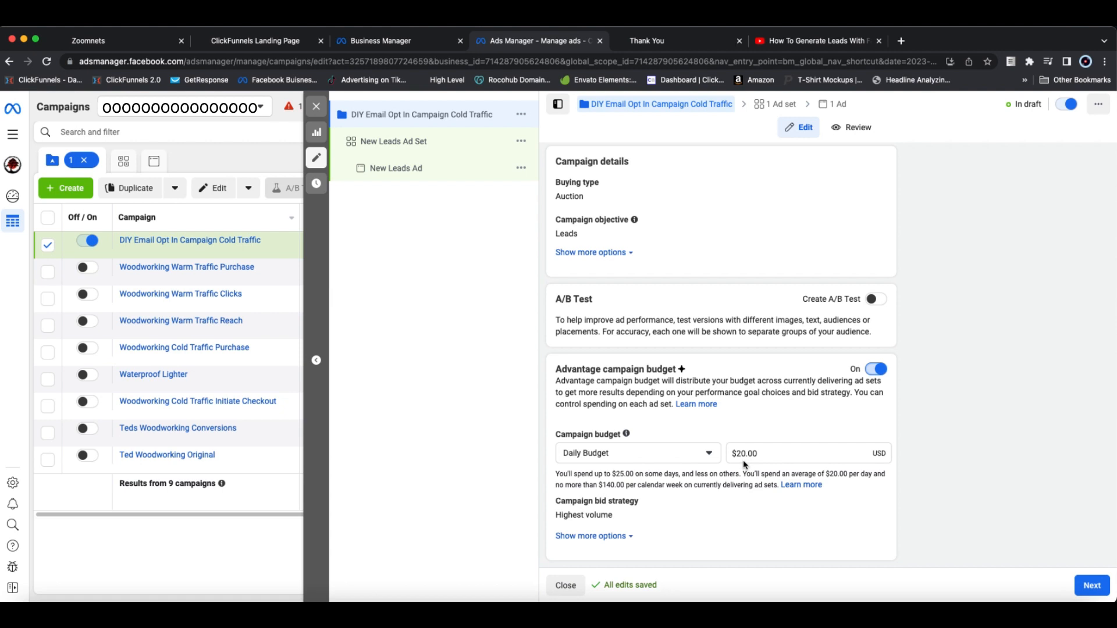
{"action": "left_click", "coordinate": [1099, 587]}
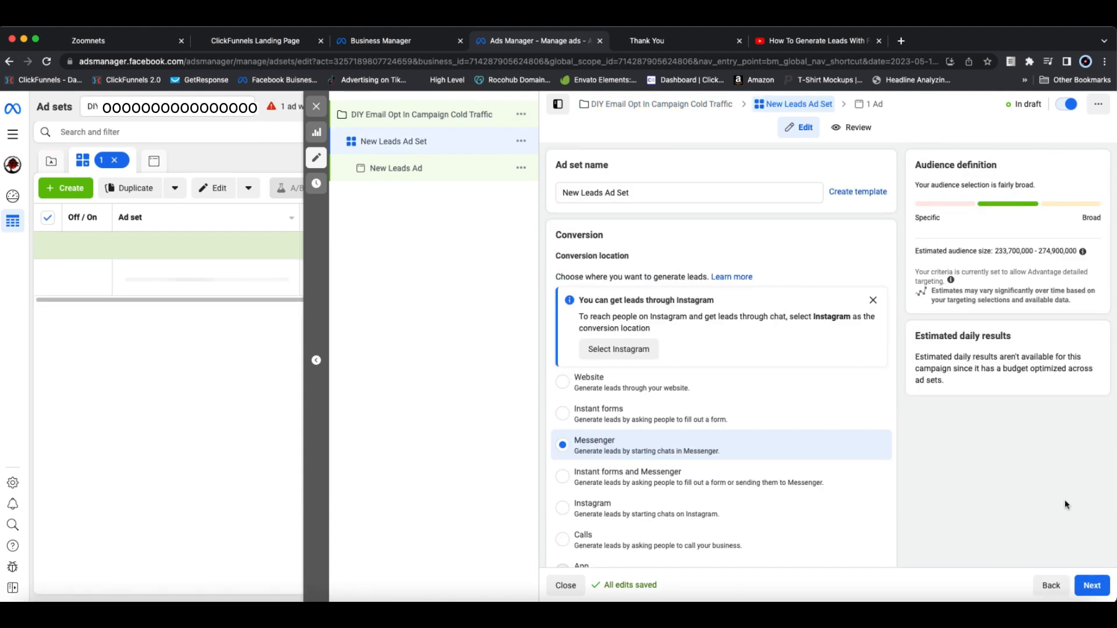
Step: Name the ad set "Audience 1" and set its conversion location to Website
{"action": "triple_click", "coordinate": [747, 192]}
{"action": "type", "text": "A"}
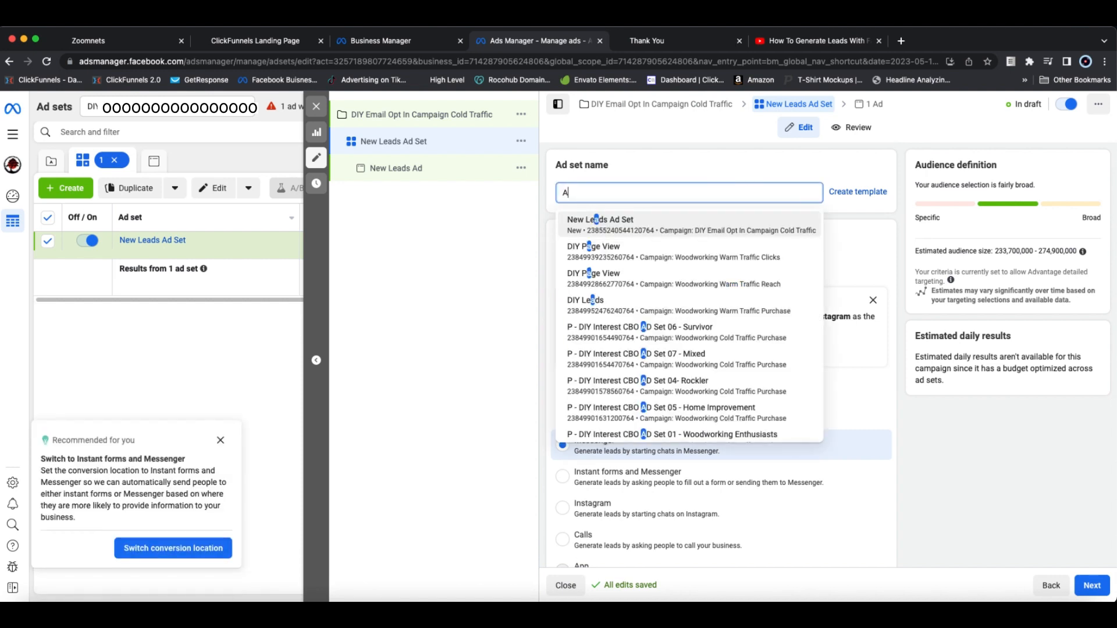
{"action": "type", "text": "udience 1"}
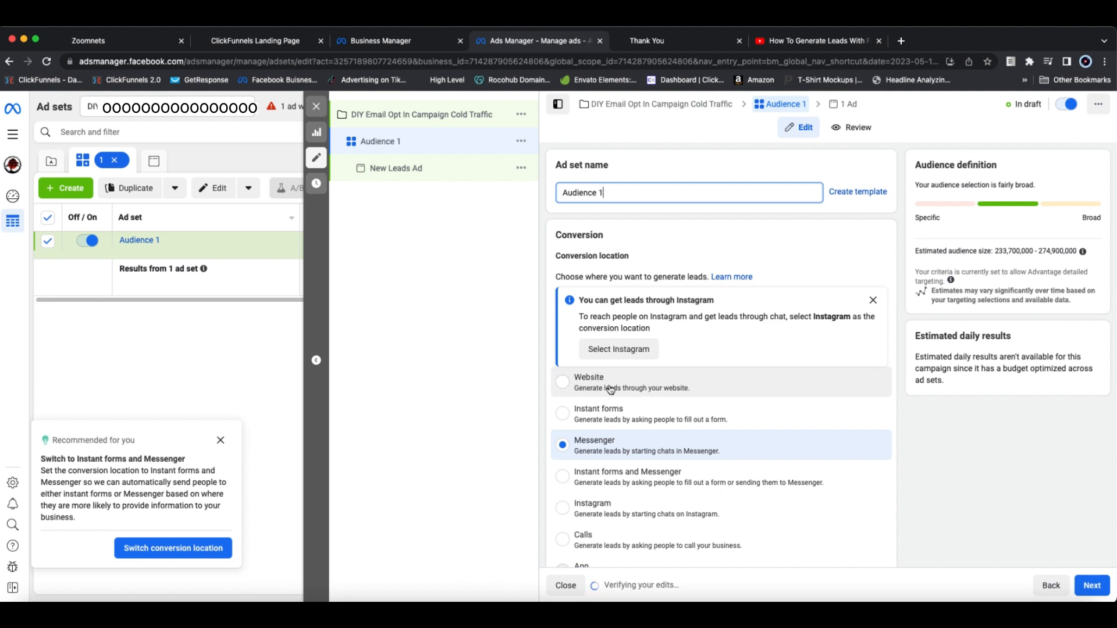
{"action": "left_click", "coordinate": [590, 386]}
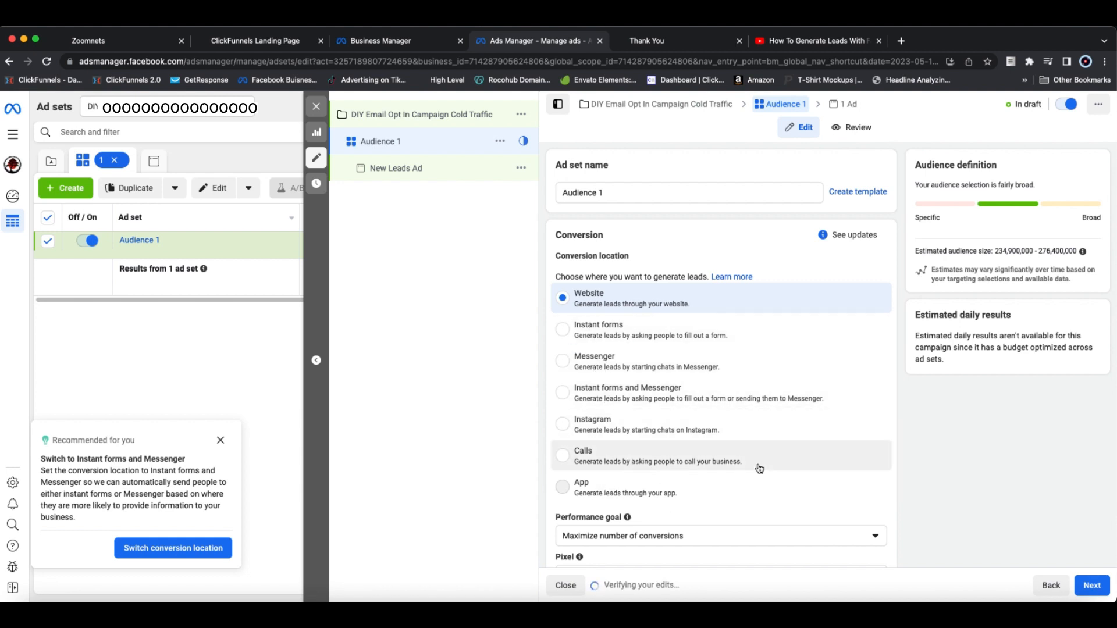
{"action": "scroll", "coordinate": [761, 466], "scroll_direction": "down", "scroll_amount": 2}
{"action": "scroll", "coordinate": [761, 467], "scroll_direction": "up", "scroll_amount": 2}
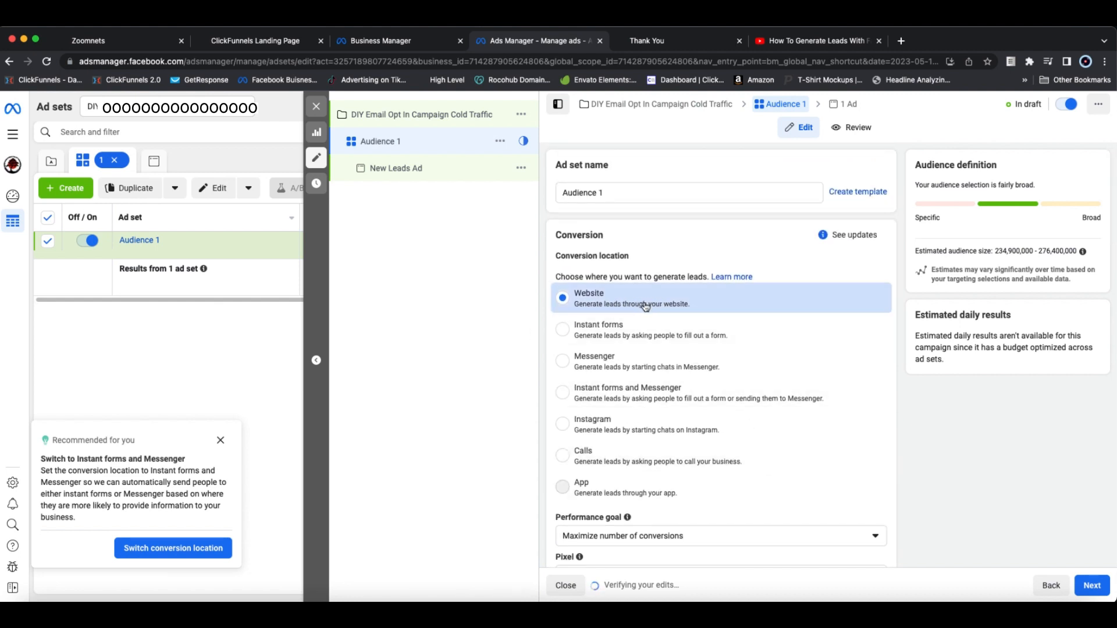
{"action": "scroll", "coordinate": [645, 306], "scroll_direction": "down", "scroll_amount": 2}
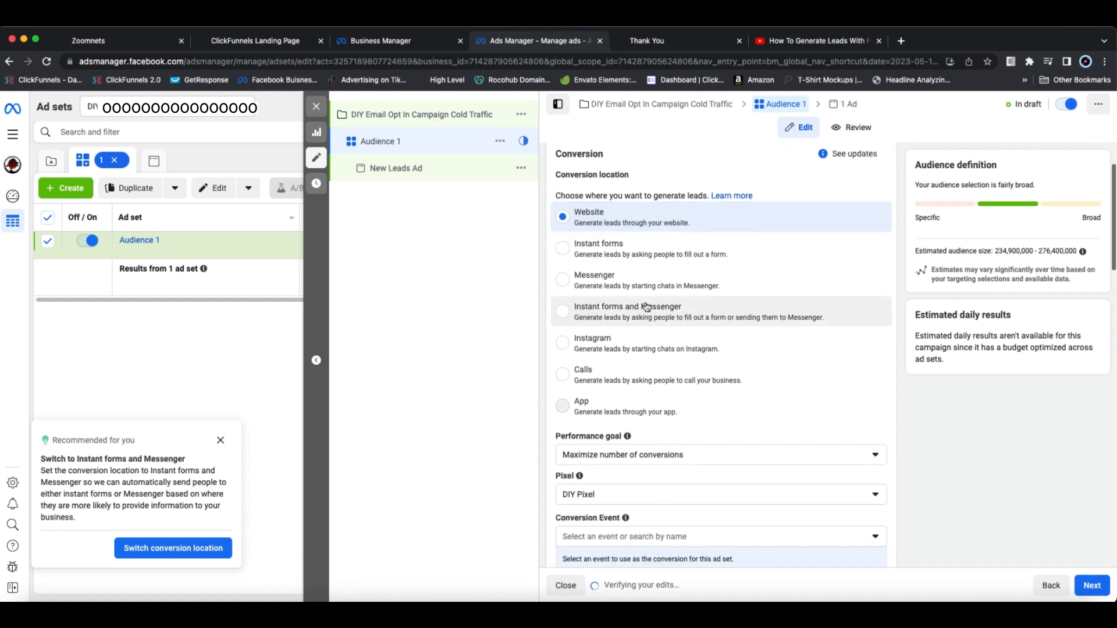
Step: Set the ad set's conversion event to Lead for the DIY Pixel
{"action": "scroll", "coordinate": [826, 380], "scroll_direction": "down", "scroll_amount": 1}
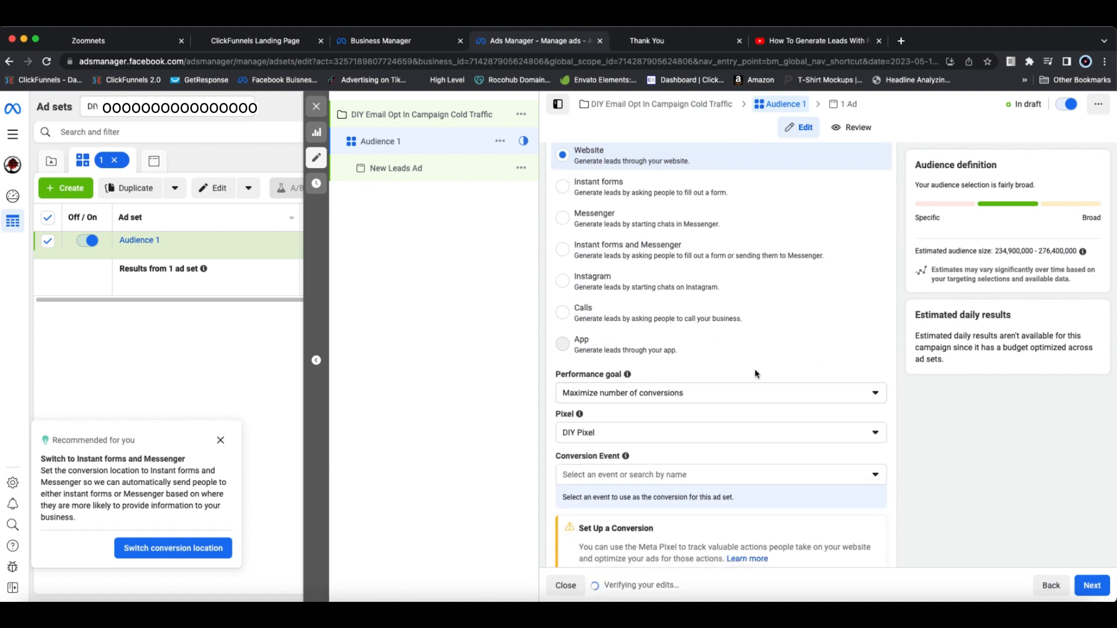
{"action": "scroll", "coordinate": [755, 369], "scroll_direction": "up", "scroll_amount": 1}
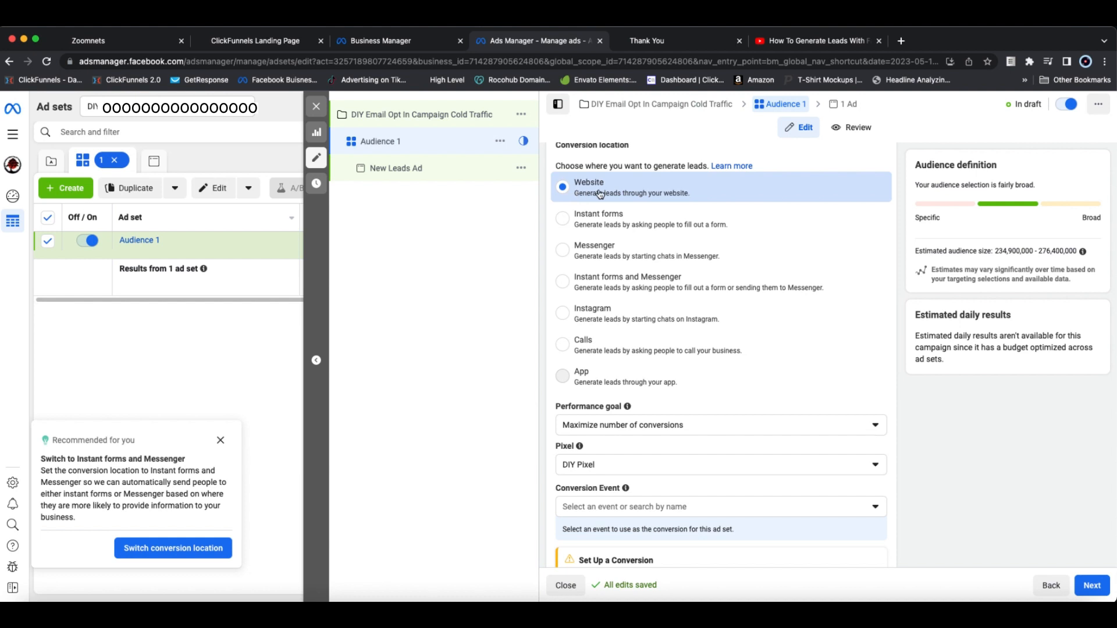
{"action": "scroll", "coordinate": [721, 439], "scroll_direction": "down", "scroll_amount": 3}
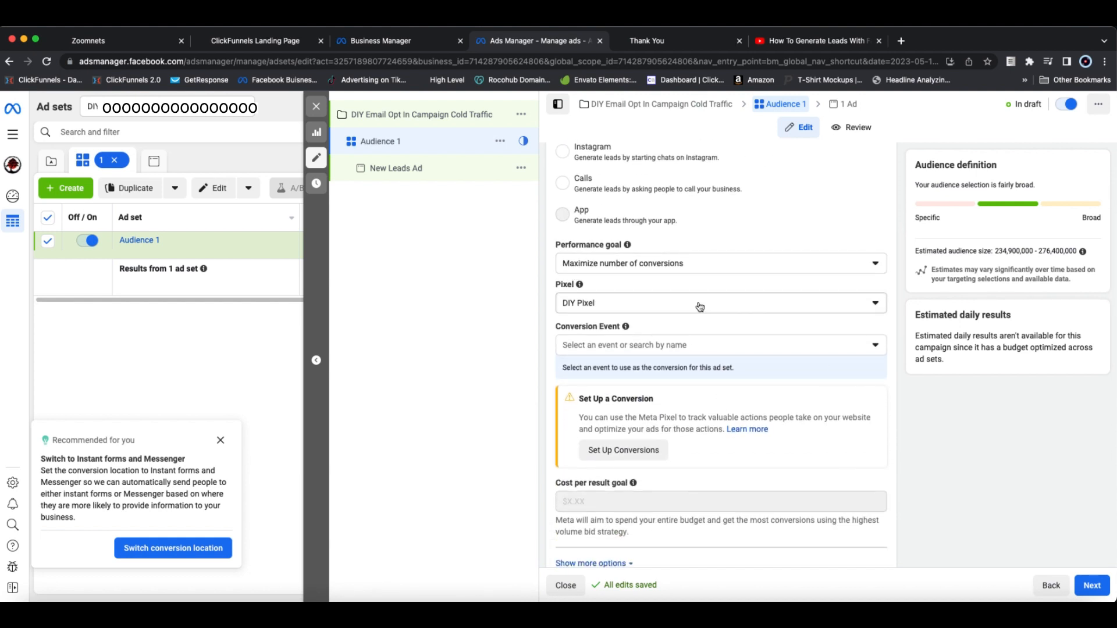
{"action": "scroll", "coordinate": [806, 309], "scroll_direction": "down", "scroll_amount": 1}
{"action": "left_click", "coordinate": [838, 272]}
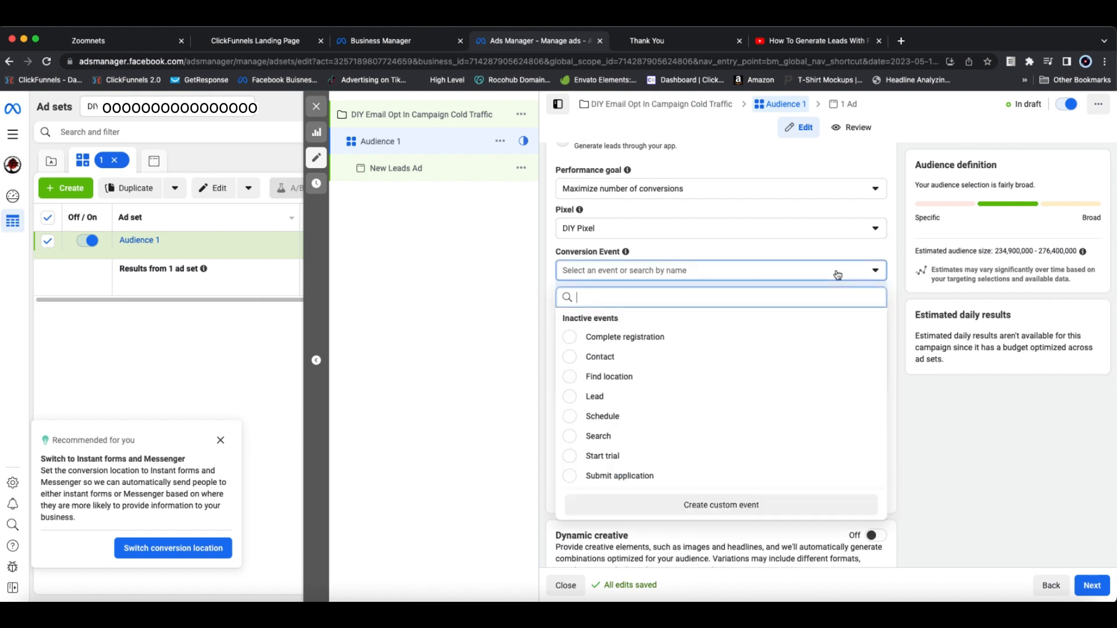
{"action": "scroll", "coordinate": [594, 399], "scroll_direction": "down", "scroll_amount": 1}
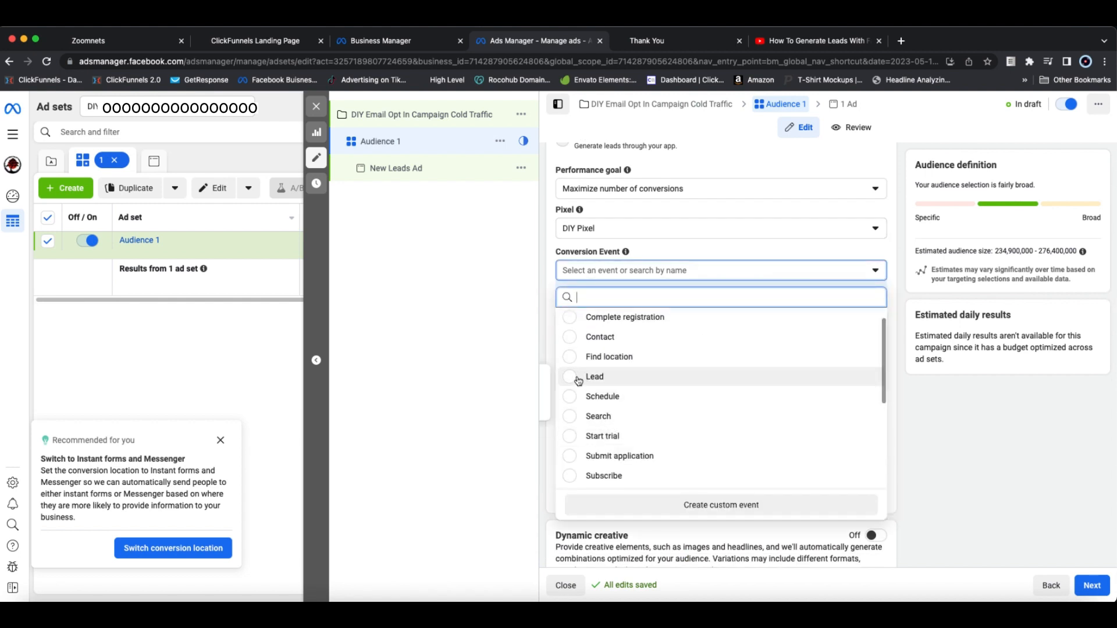
{"action": "left_click", "coordinate": [577, 378]}
Step: Review the ad set's dynamic creative, budget and schedule, and audience sections
{"action": "scroll", "coordinate": [914, 372], "scroll_direction": "down", "scroll_amount": 5}
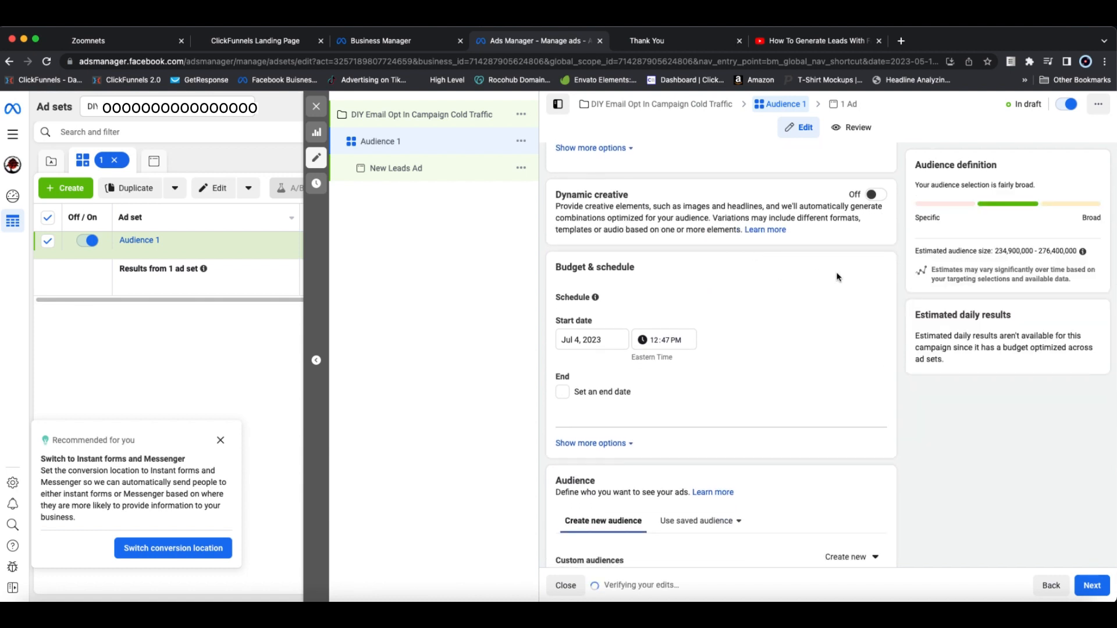
{"action": "scroll", "coordinate": [585, 202], "scroll_direction": "up", "scroll_amount": 2}
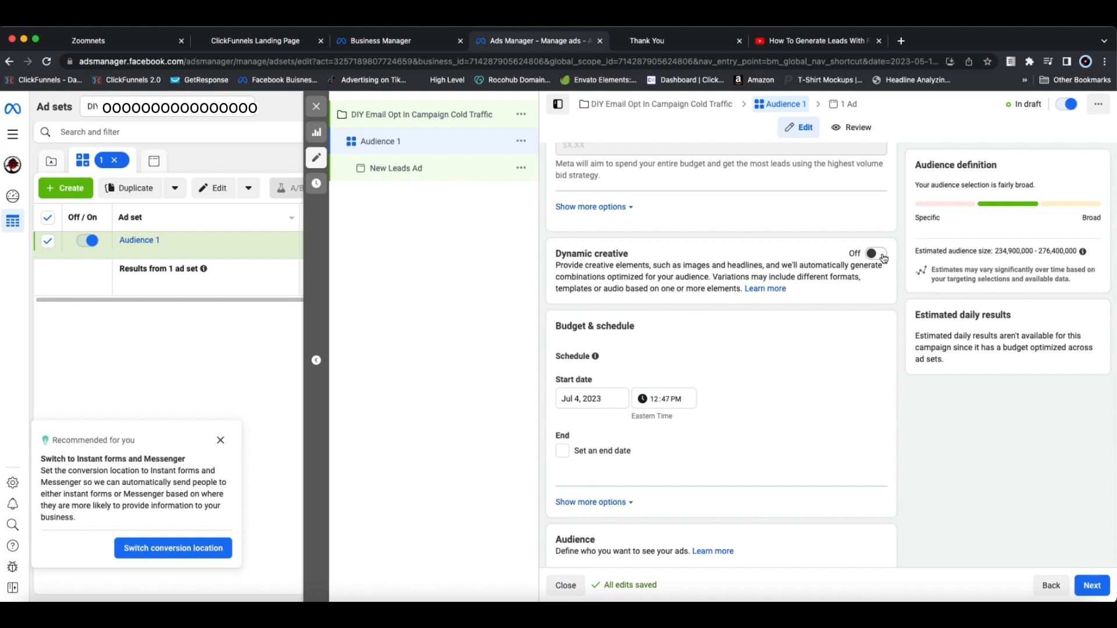
{"action": "scroll", "coordinate": [880, 327], "scroll_direction": "down", "scroll_amount": 5}
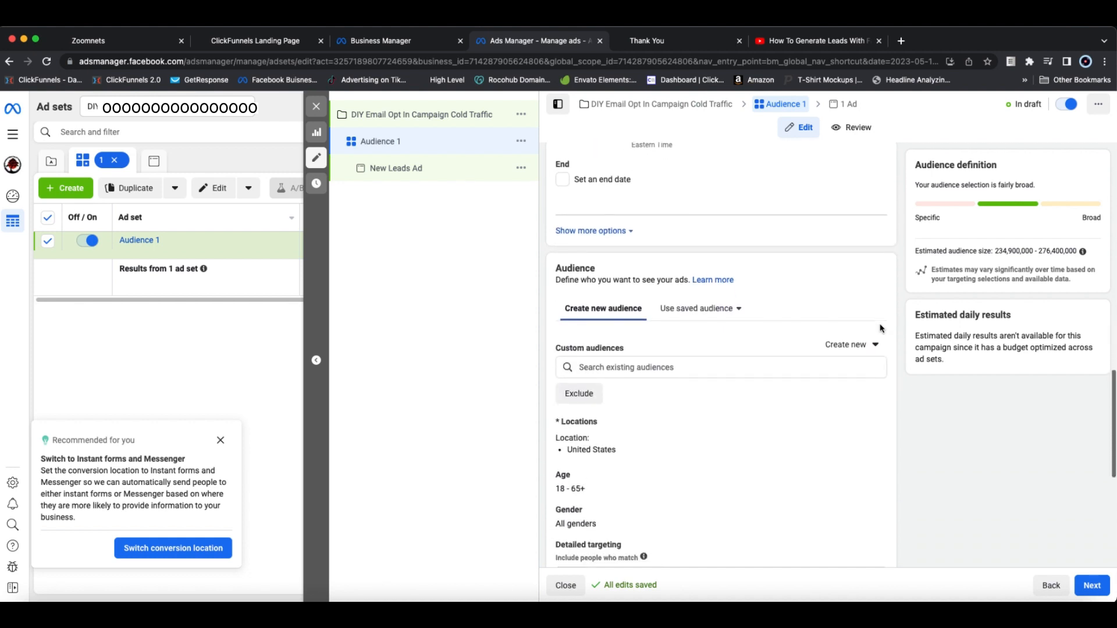
{"action": "scroll", "coordinate": [880, 328], "scroll_direction": "up", "scroll_amount": 3}
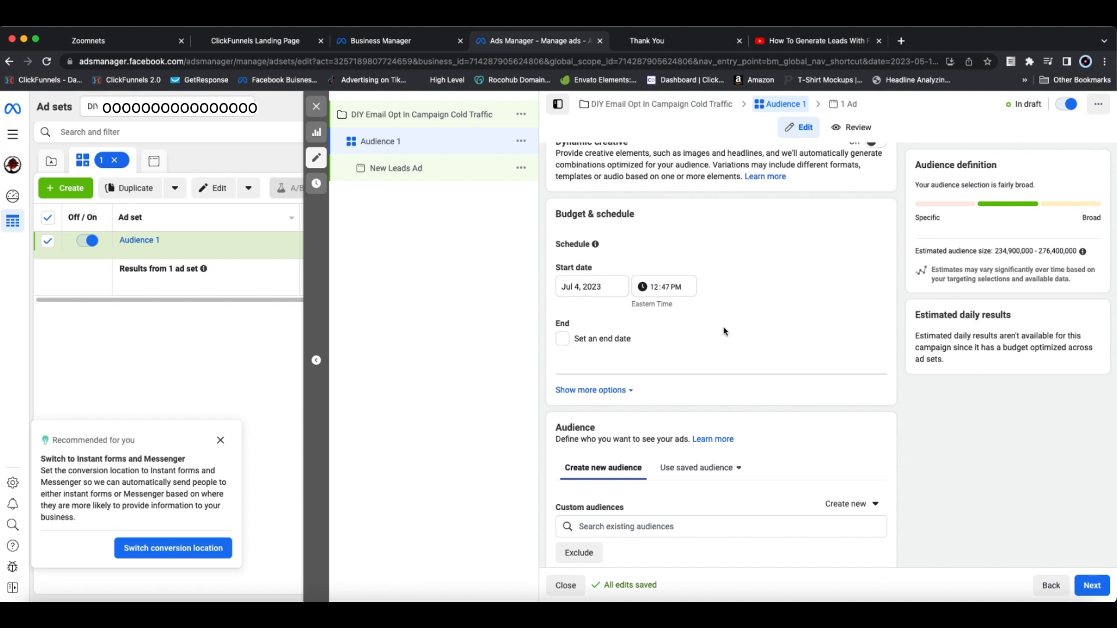
{"action": "scroll", "coordinate": [814, 335], "scroll_direction": "down", "scroll_amount": 1}
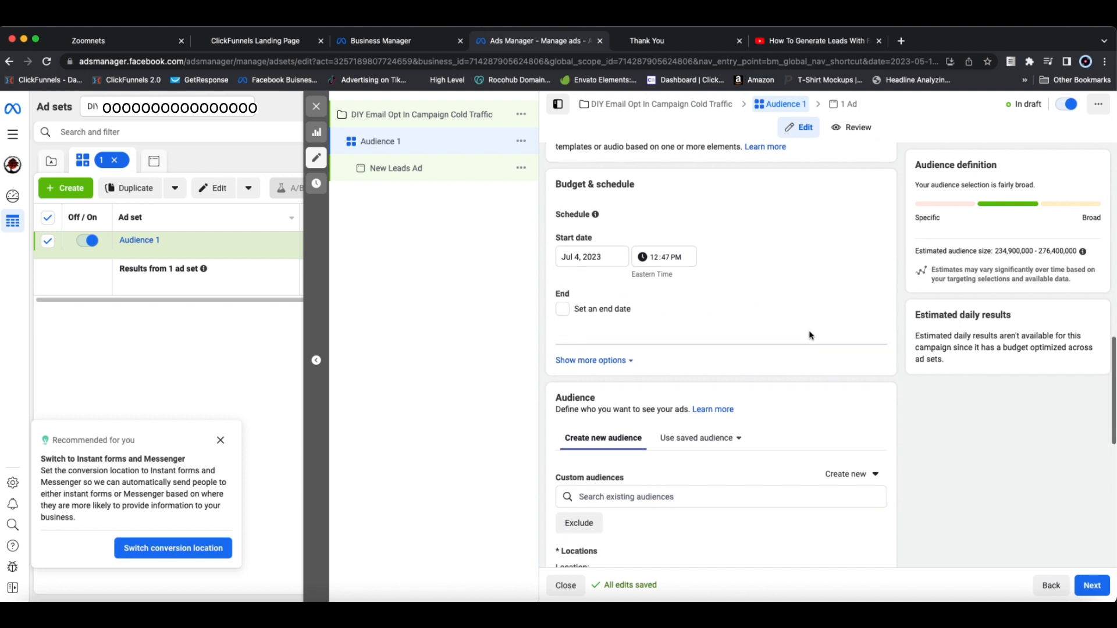
{"action": "scroll", "coordinate": [812, 335], "scroll_direction": "down", "scroll_amount": 4}
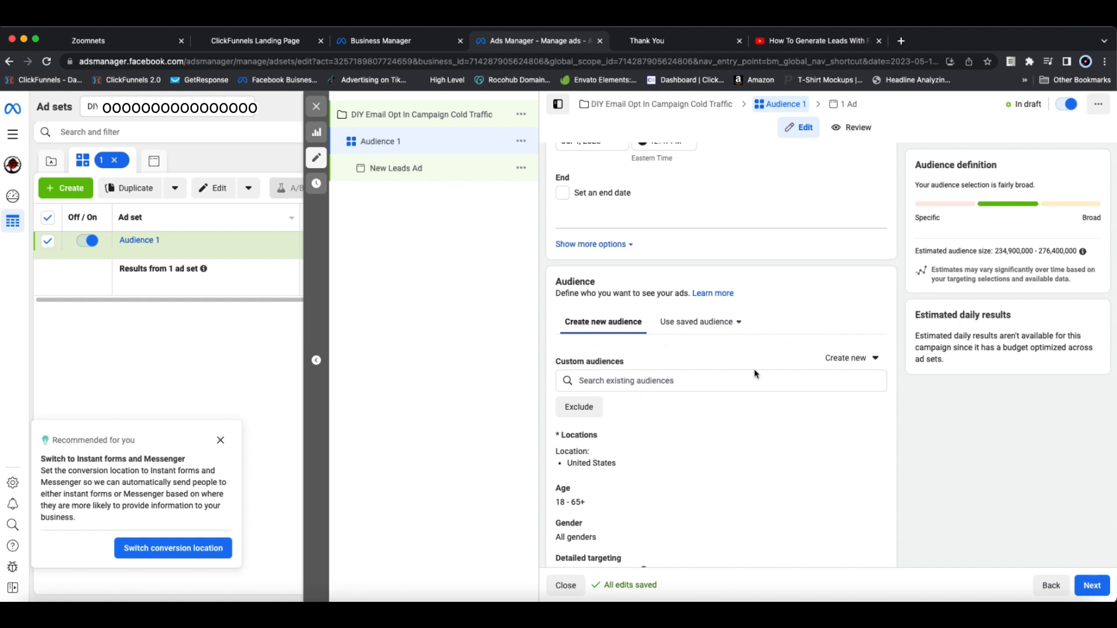
{"action": "scroll", "coordinate": [787, 438], "scroll_direction": "down", "scroll_amount": 4}
{"action": "scroll", "coordinate": [724, 426], "scroll_direction": "down", "scroll_amount": 1}
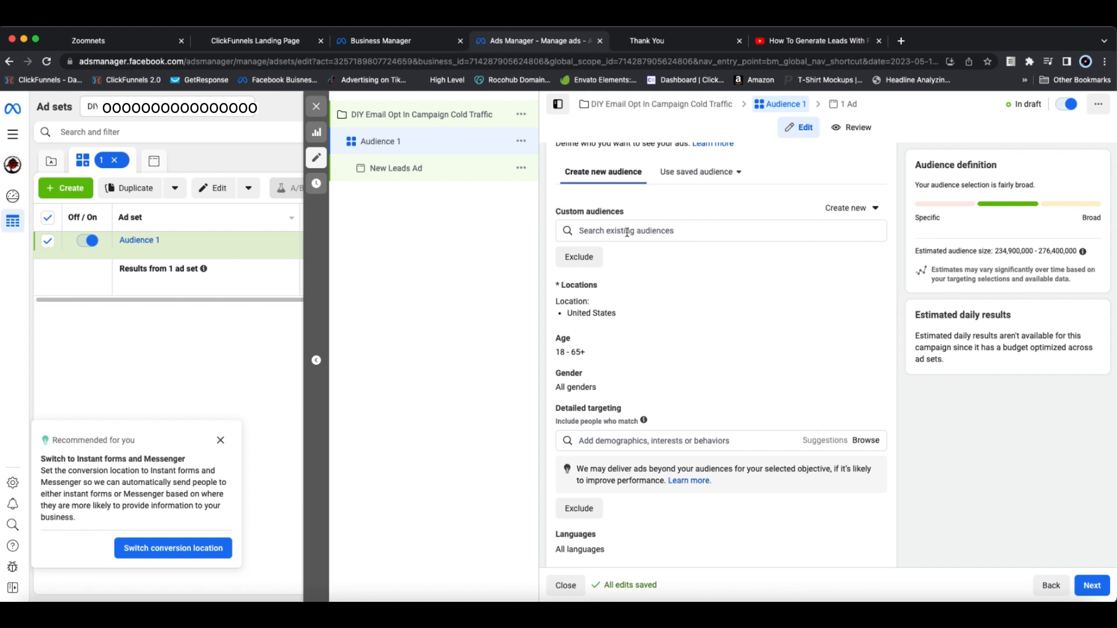
Step: Add the "Woodworking Enthusiasts (website)" interest to the audience's detailed targeting
{"action": "scroll", "coordinate": [669, 257], "scroll_direction": "down", "scroll_amount": 1}
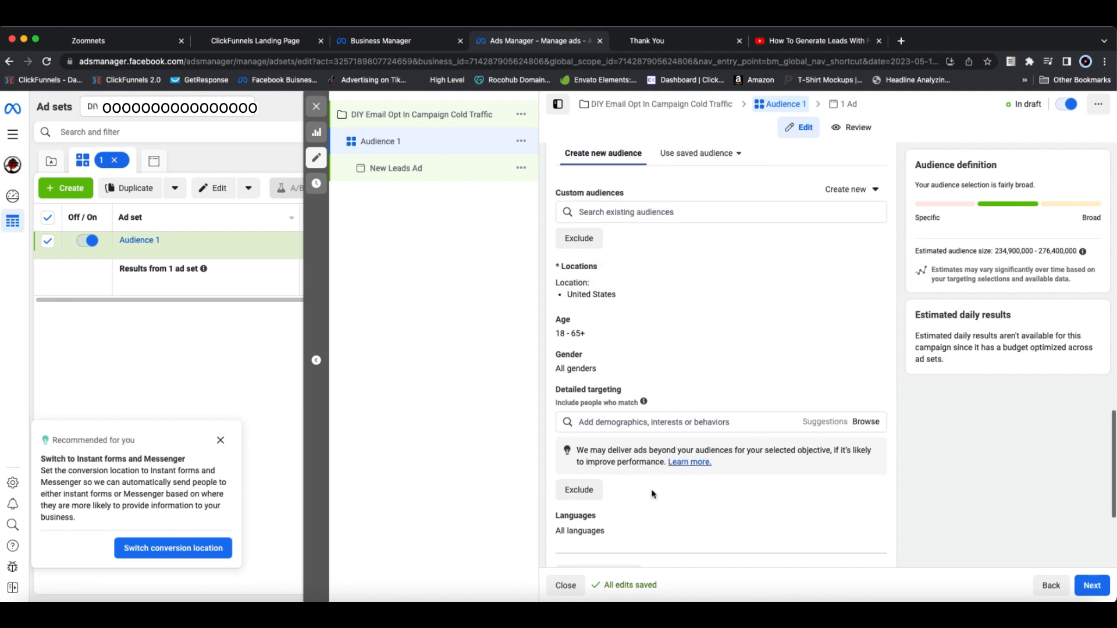
{"action": "left_click", "coordinate": [630, 424]}
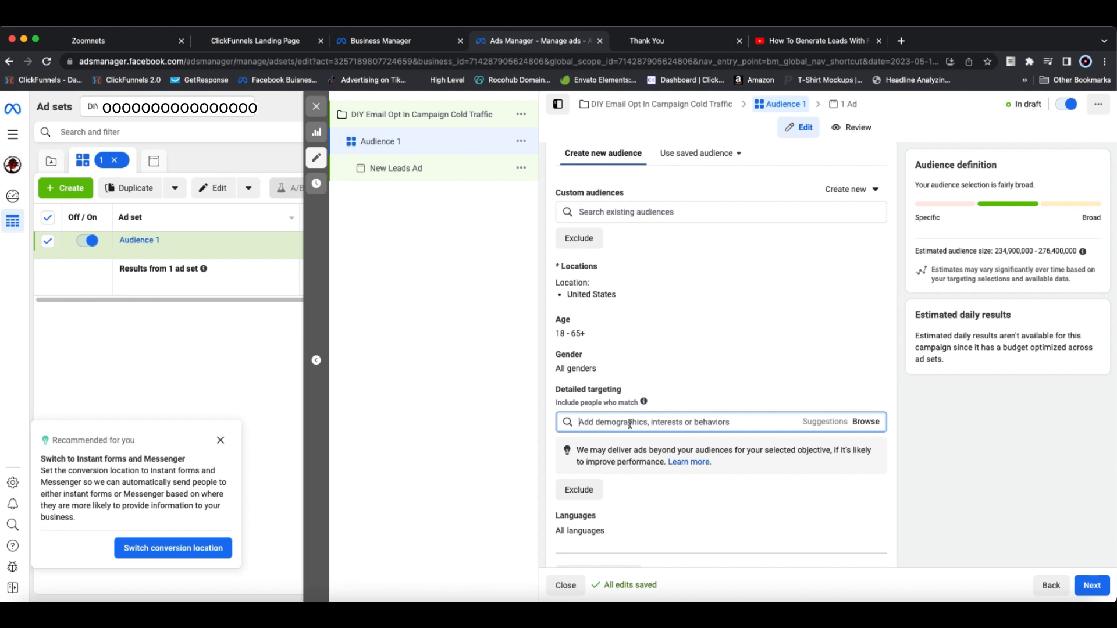
{"action": "type", "text": "woo"}
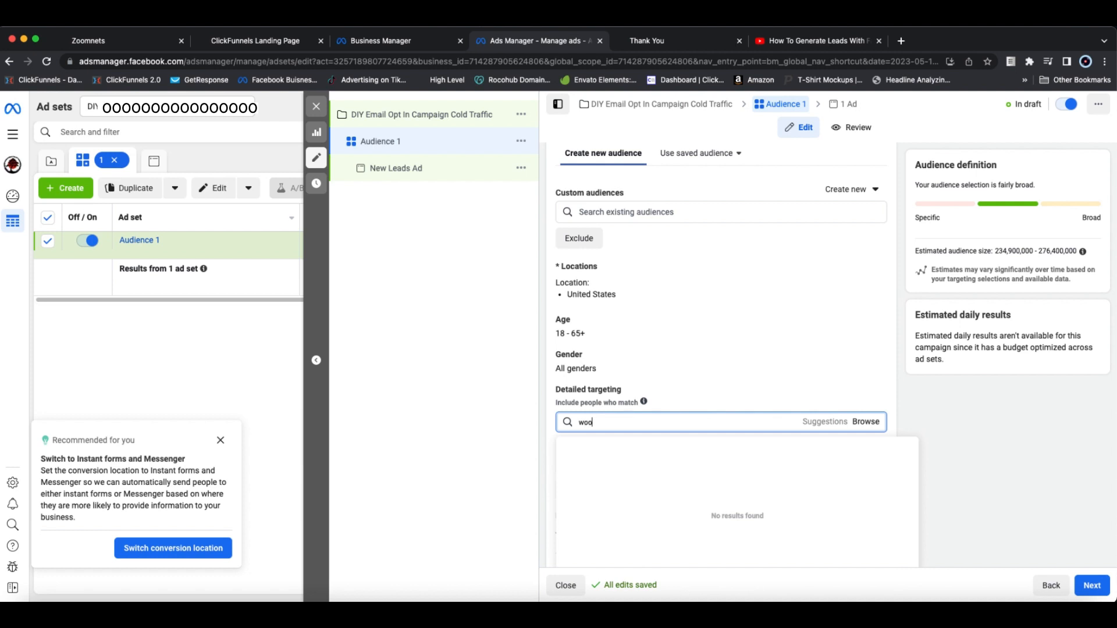
{"action": "type", "text": "dworking"}
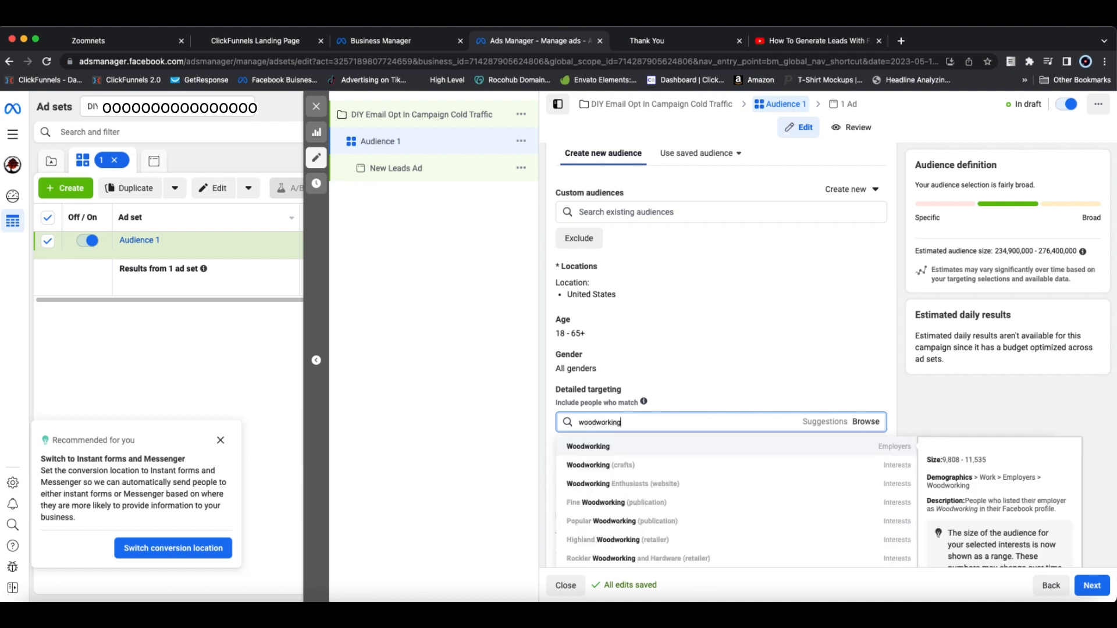
{"action": "left_click", "coordinate": [600, 486]}
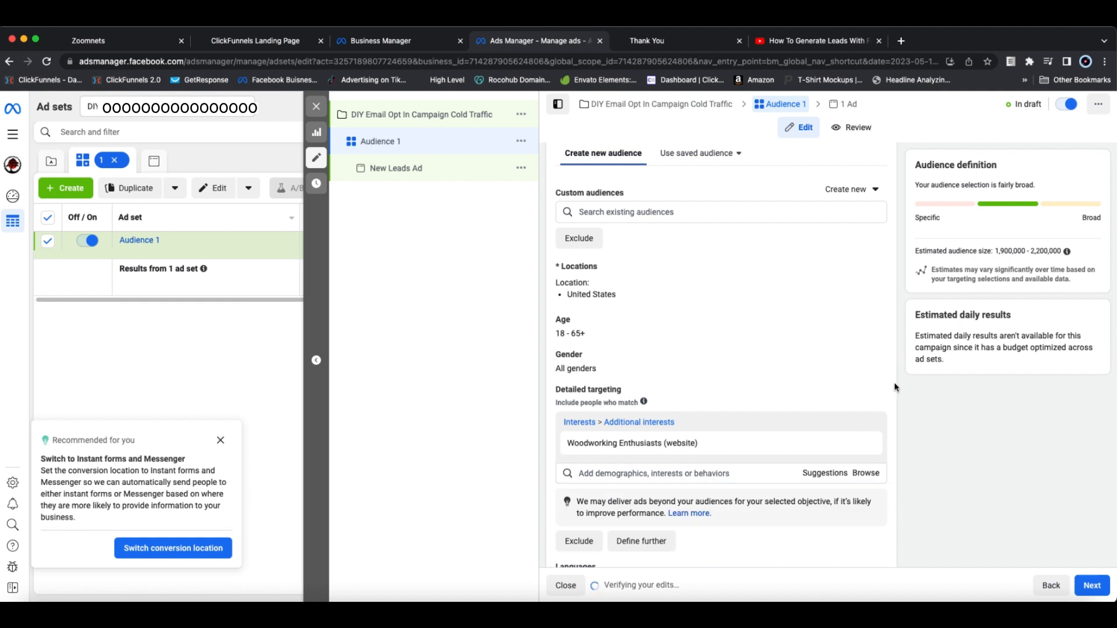
Step: Add the household income demographics top 10%, top 10%-25% and top 5% of ZIP codes (US) to the detailed targeting
{"action": "scroll", "coordinate": [895, 383], "scroll_direction": "down", "scroll_amount": 3}
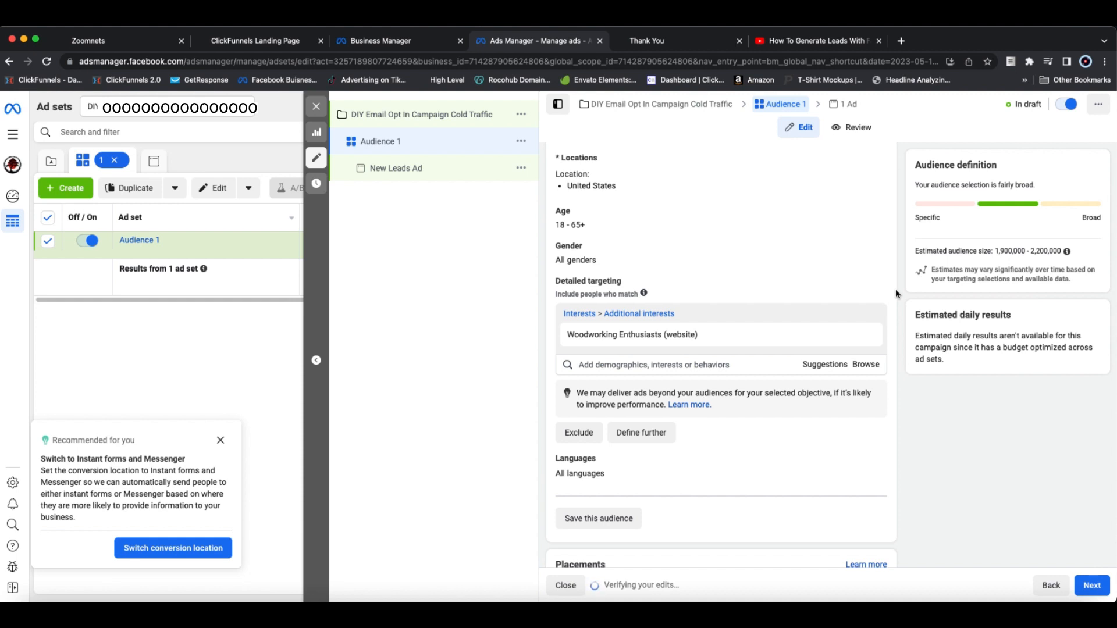
{"action": "mouse_move", "coordinate": [679, 333]}
{"action": "left_click", "coordinate": [870, 365]}
{"action": "left_click", "coordinate": [533, 391]}
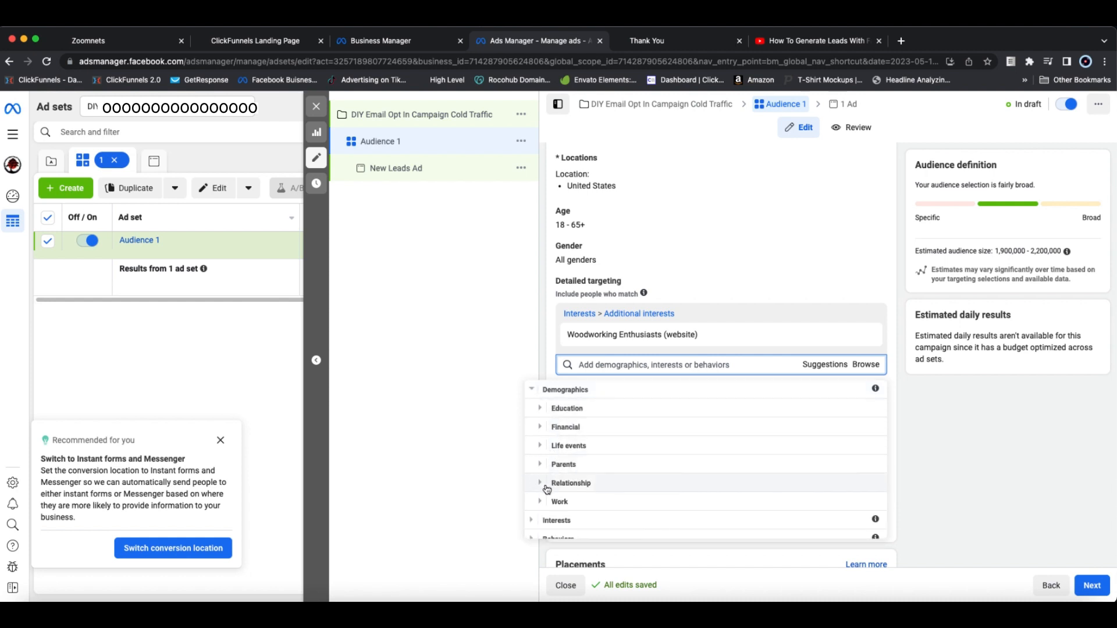
{"action": "left_click", "coordinate": [547, 427]}
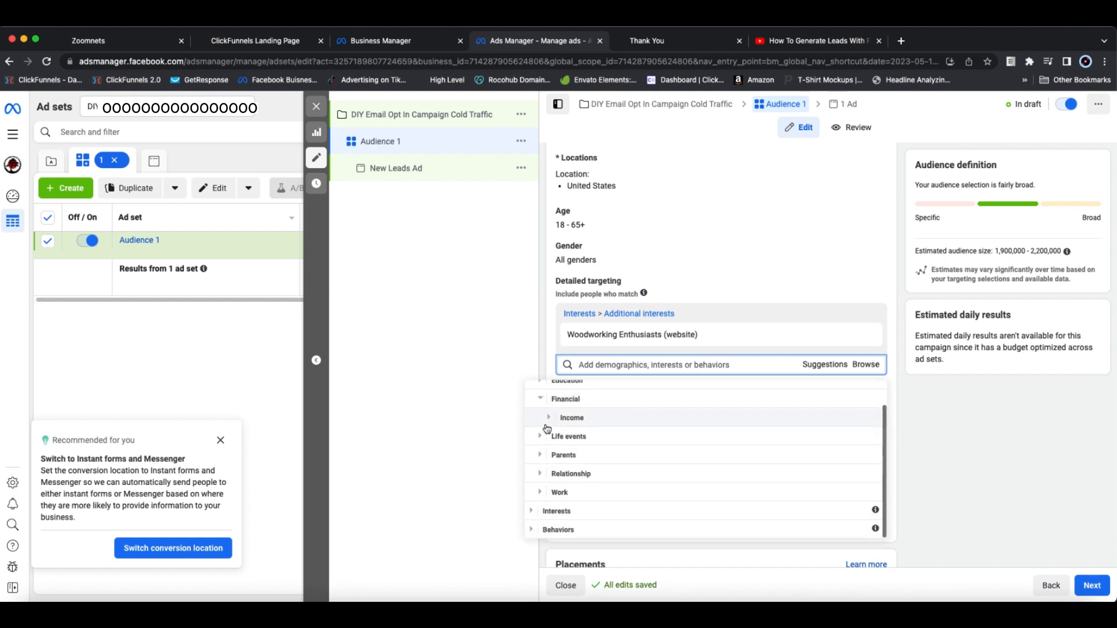
{"action": "left_click", "coordinate": [549, 419]}
{"action": "scroll", "coordinate": [582, 422], "scroll_direction": "down", "scroll_amount": 1}
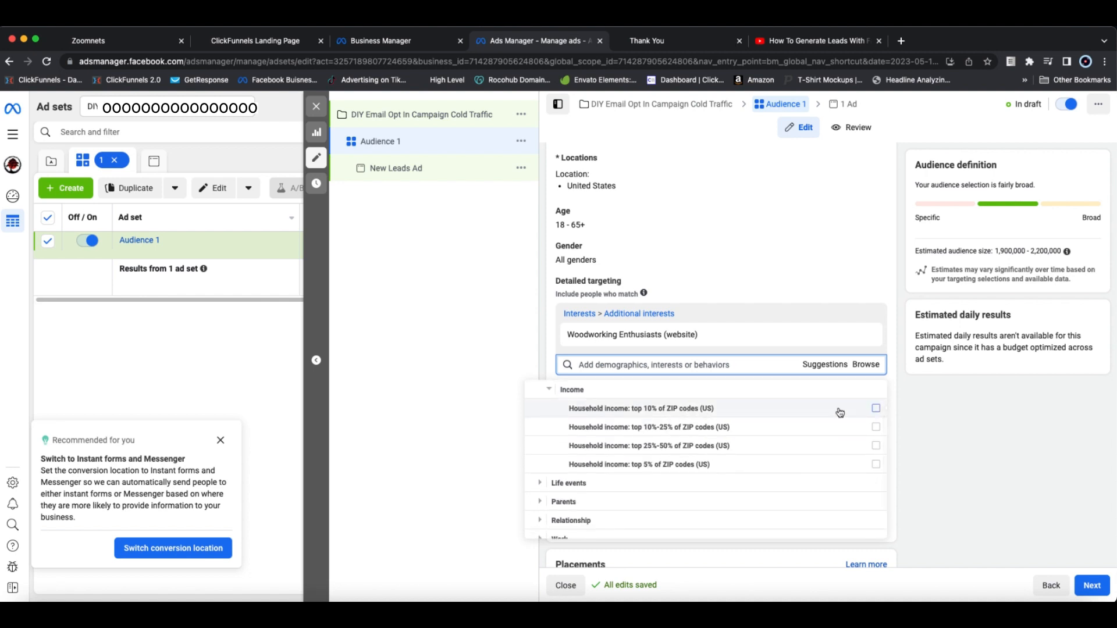
{"action": "mouse_move", "coordinate": [876, 412]}
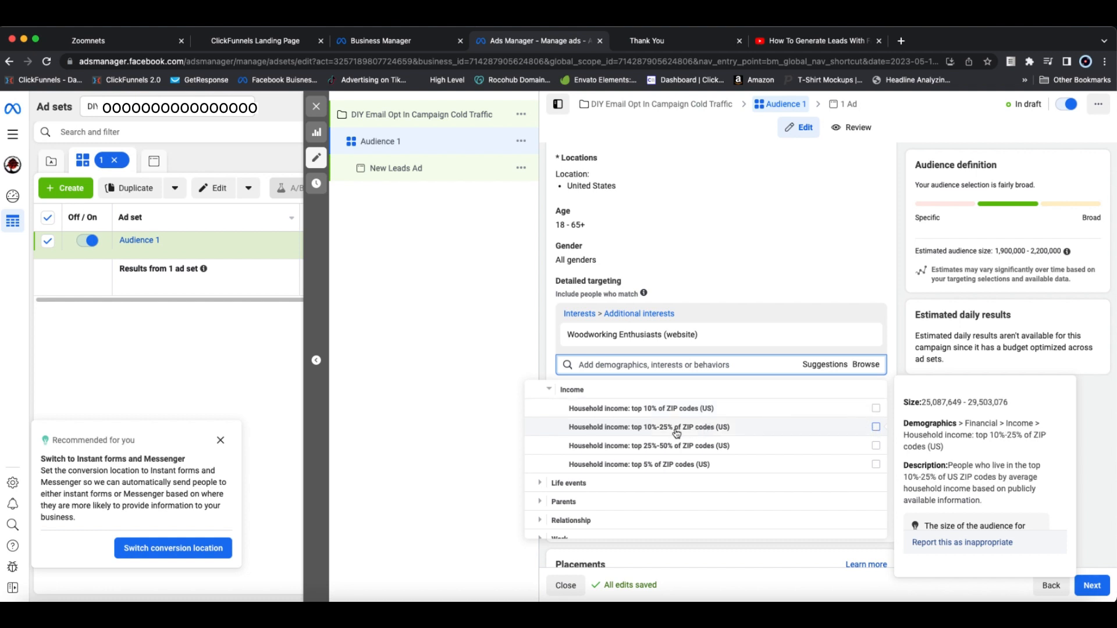
{"action": "left_click", "coordinate": [876, 428]}
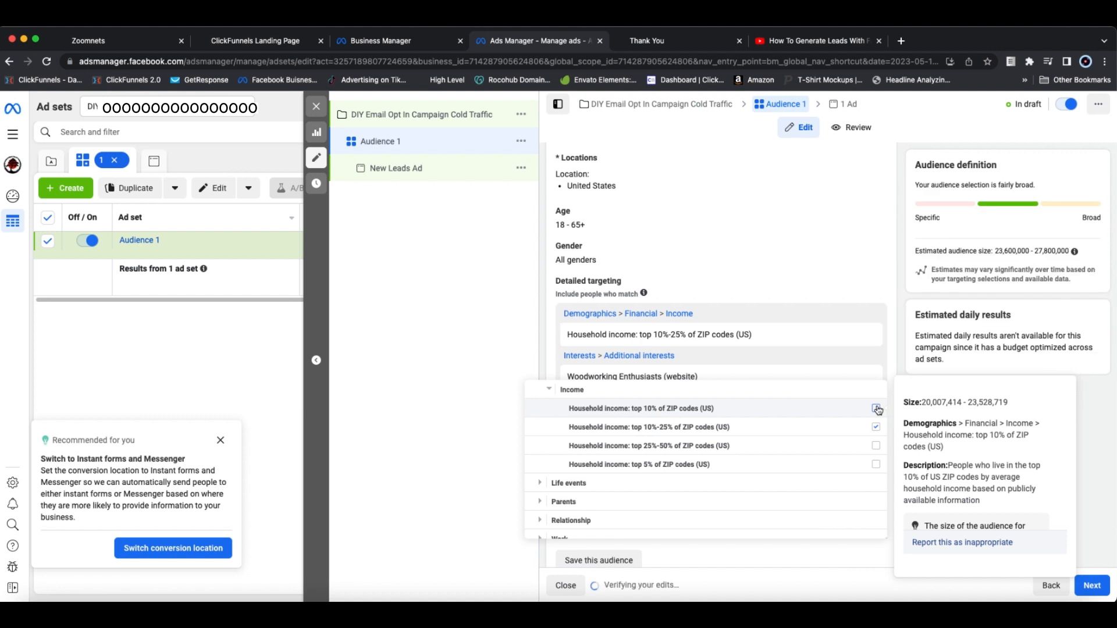
{"action": "left_click", "coordinate": [876, 408]}
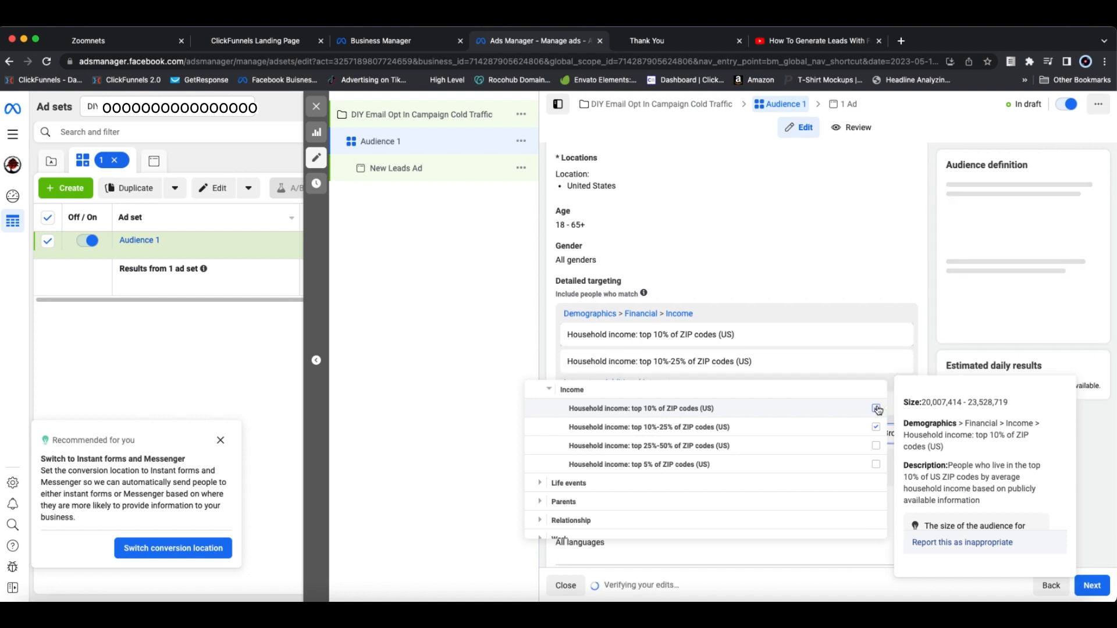
{"action": "left_click", "coordinate": [876, 465]}
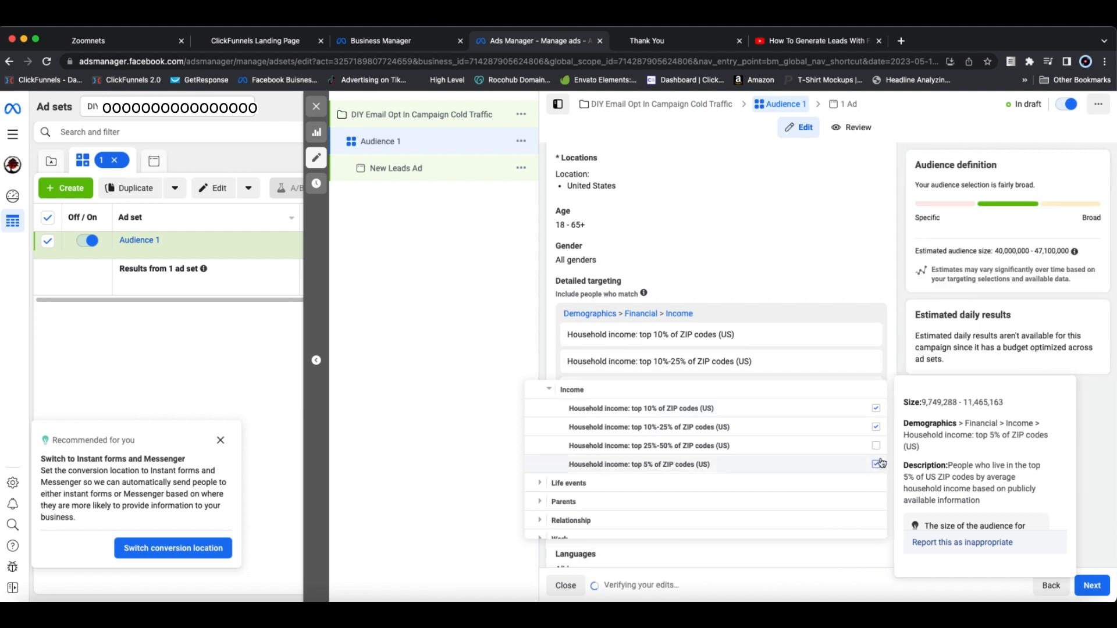
{"action": "left_click", "coordinate": [894, 367]}
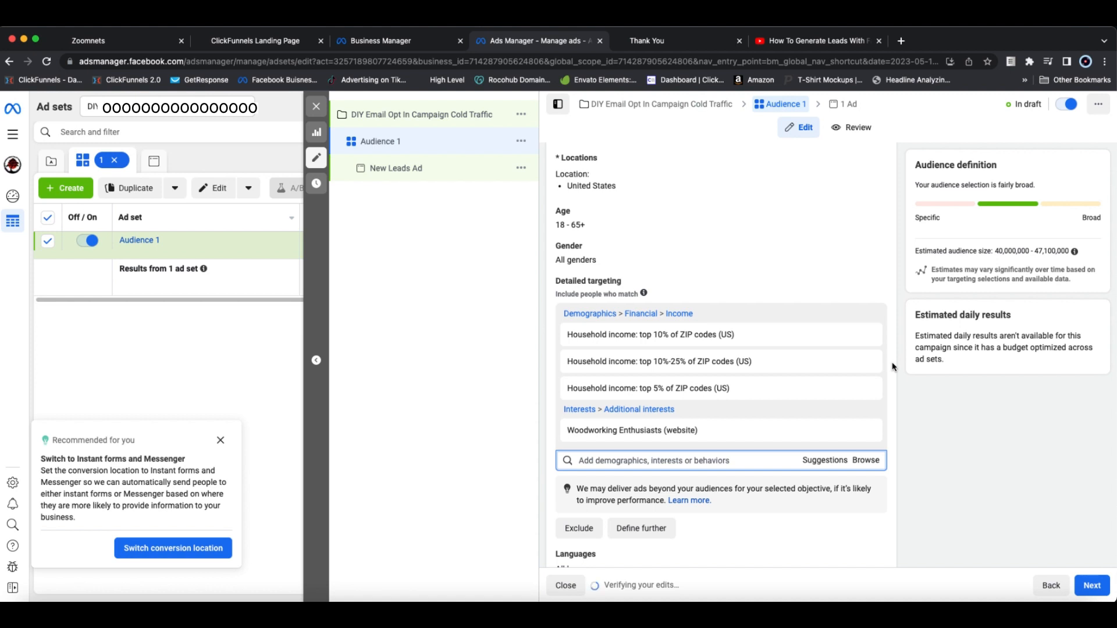
Step: Review the audience's location, age, gender, detailed targeting and language settings
{"action": "scroll", "coordinate": [894, 367], "scroll_direction": "down", "scroll_amount": 2}
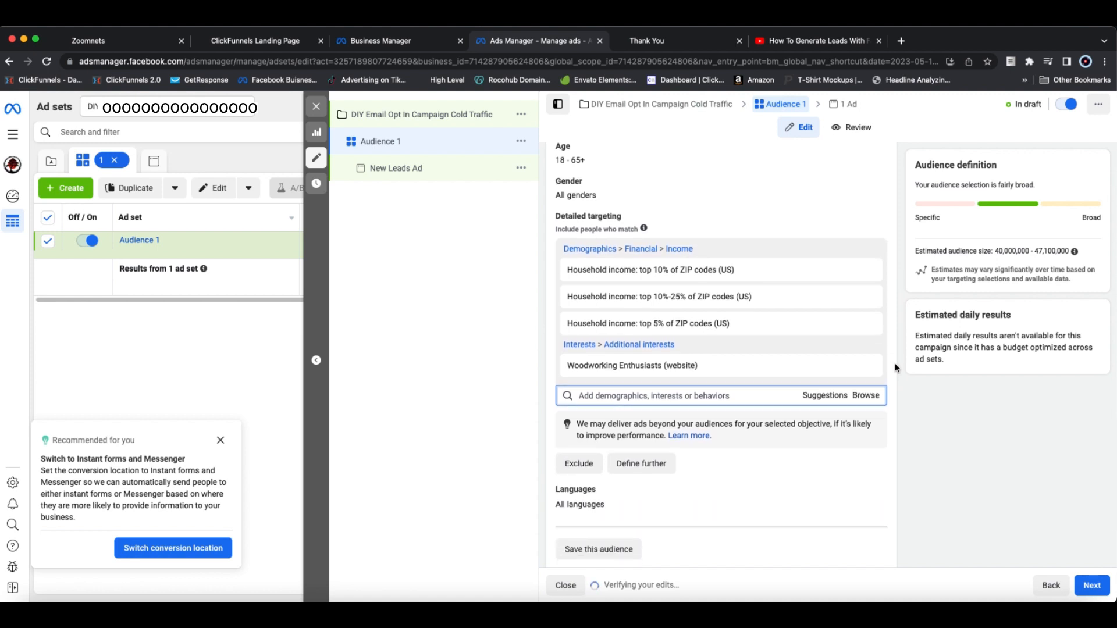
{"action": "scroll", "coordinate": [896, 364], "scroll_direction": "down", "scroll_amount": 2}
{"action": "scroll", "coordinate": [897, 366], "scroll_direction": "up", "scroll_amount": 4}
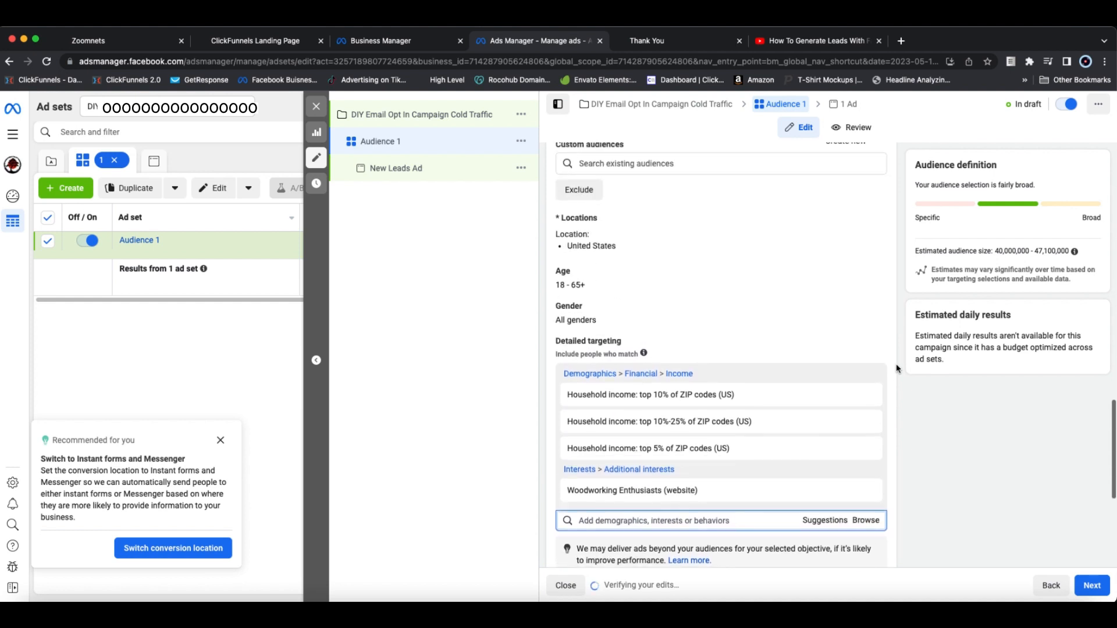
{"action": "scroll", "coordinate": [896, 366], "scroll_direction": "up", "scroll_amount": 1}
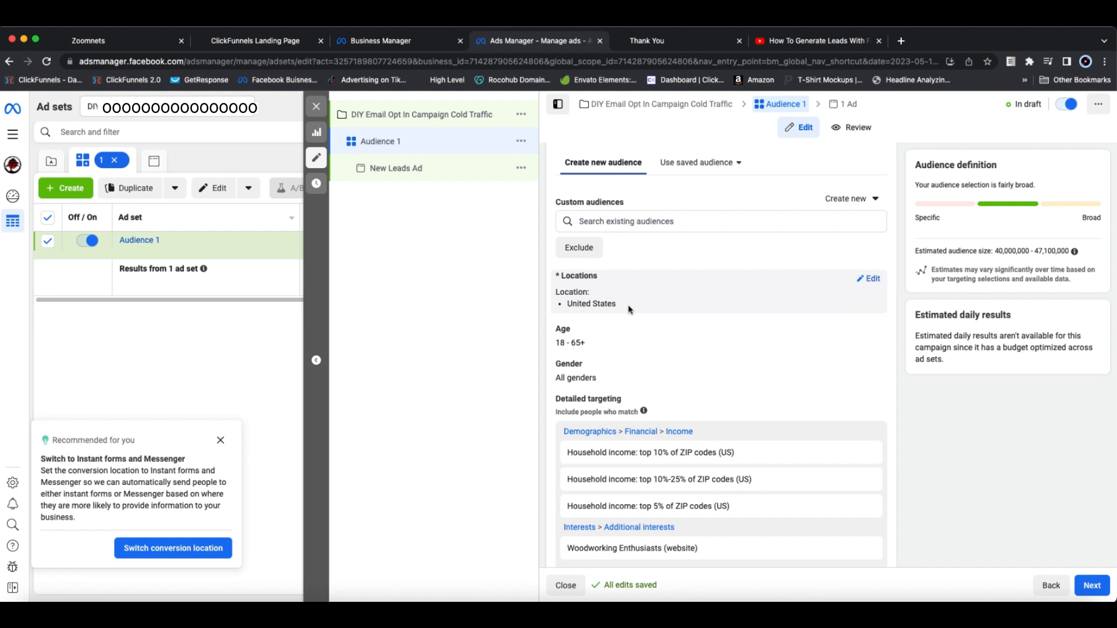
{"action": "scroll", "coordinate": [733, 331], "scroll_direction": "down", "scroll_amount": 2}
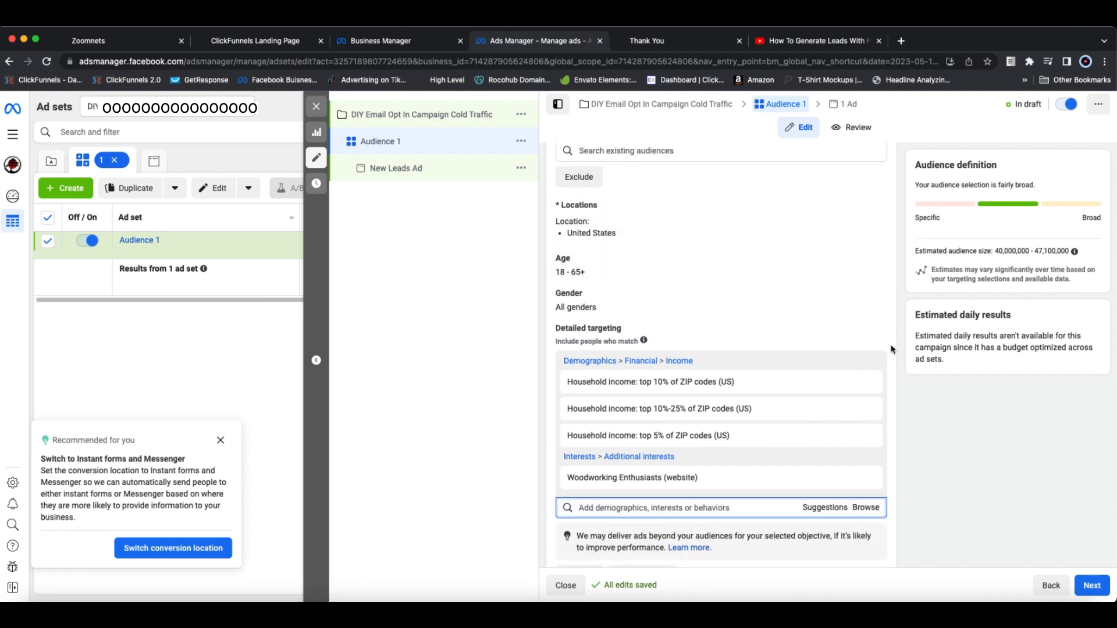
{"action": "scroll", "coordinate": [895, 343], "scroll_direction": "down", "scroll_amount": 5}
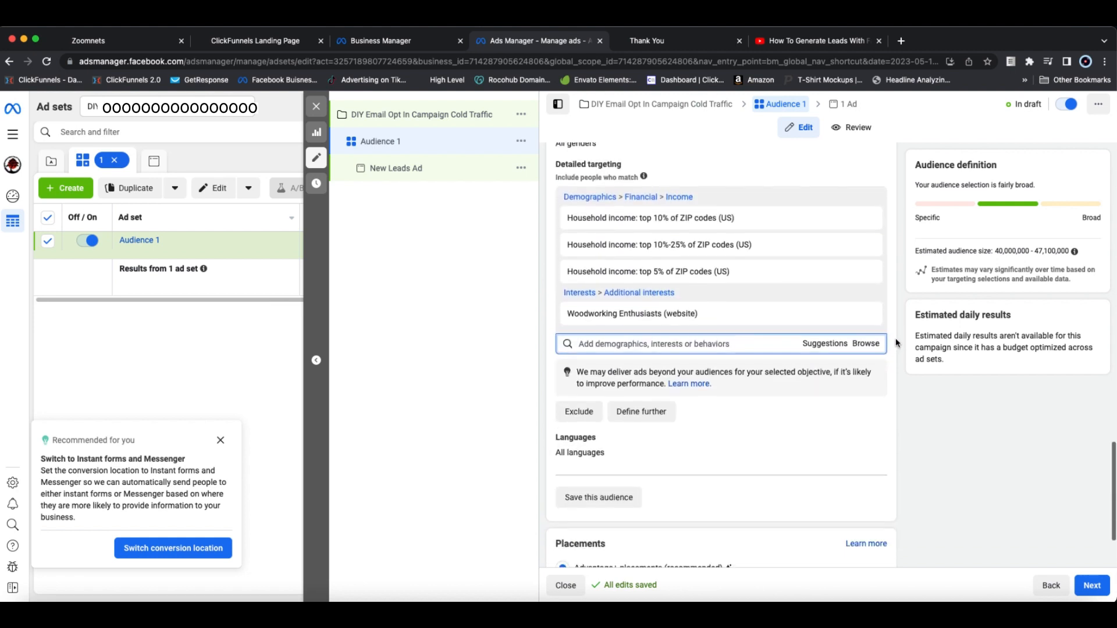
Step: Look through the manual placement options and switch the ad set back to Advantage+ placements
{"action": "scroll", "coordinate": [896, 344], "scroll_direction": "down", "scroll_amount": 3}
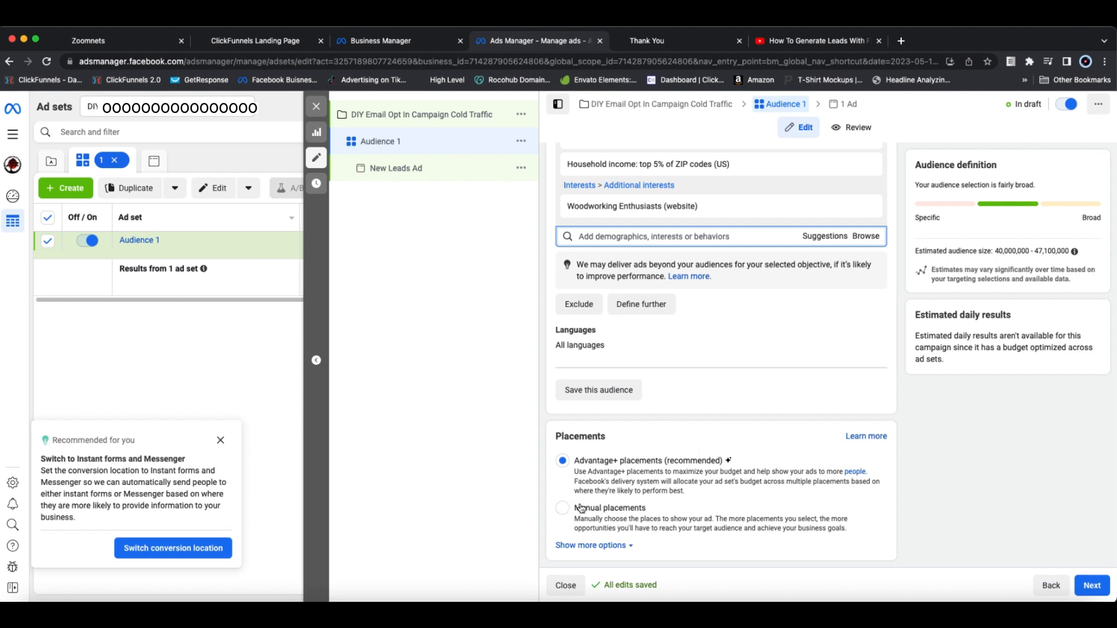
{"action": "left_click", "coordinate": [563, 508]}
{"action": "scroll", "coordinate": [723, 474], "scroll_direction": "down", "scroll_amount": 8}
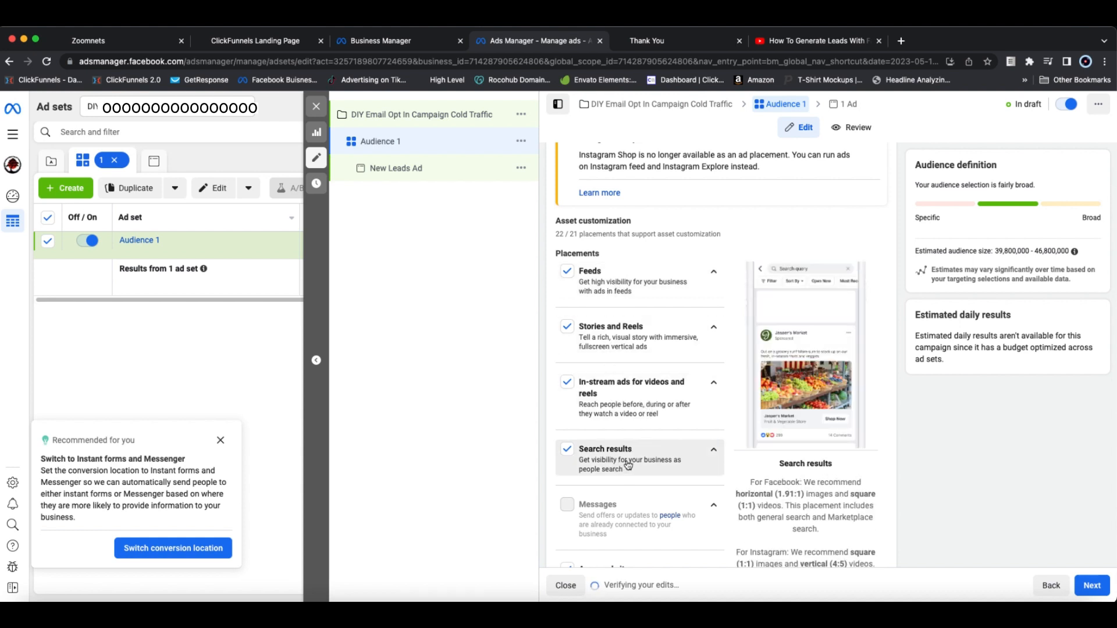
{"action": "scroll", "coordinate": [628, 464], "scroll_direction": "up", "scroll_amount": 10}
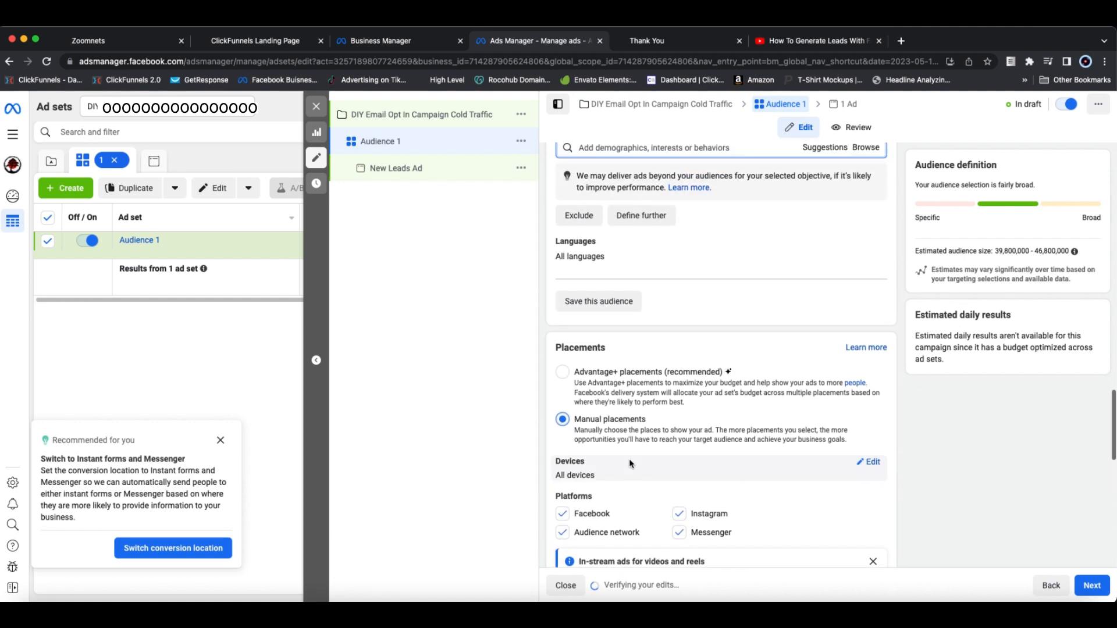
{"action": "scroll", "coordinate": [631, 464], "scroll_direction": "up", "scroll_amount": 2}
{"action": "left_click", "coordinate": [563, 418]}
{"action": "scroll", "coordinate": [661, 436], "scroll_direction": "up", "scroll_amount": 2}
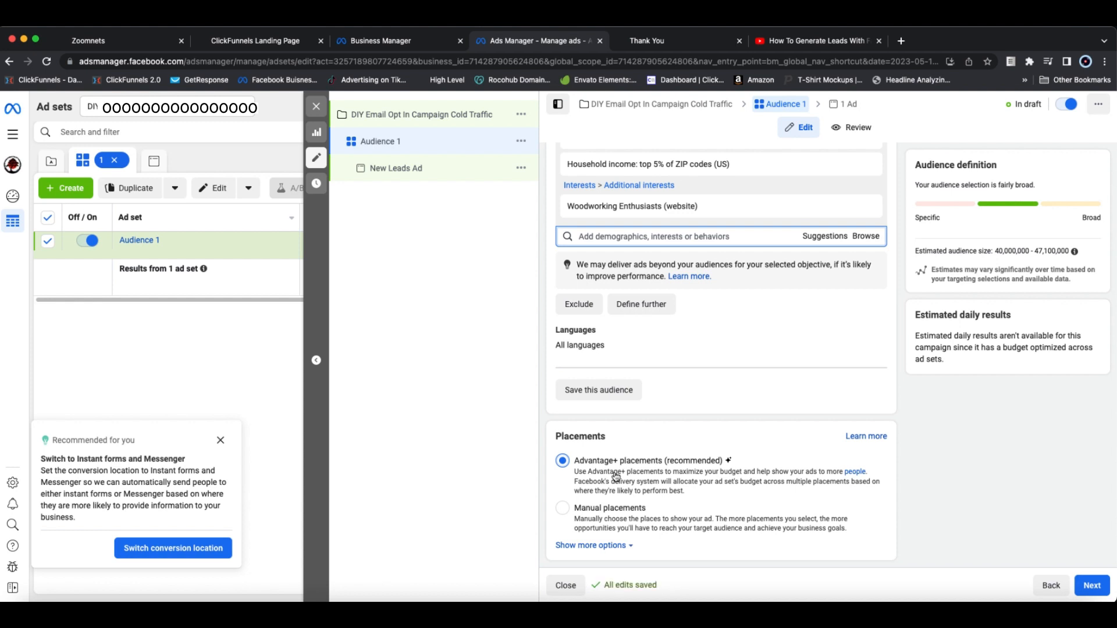
Step: Continue from the Audience 1 ad set to its ad and rename the ad "Ad Copy 01"
{"action": "left_click", "coordinate": [1092, 587]}
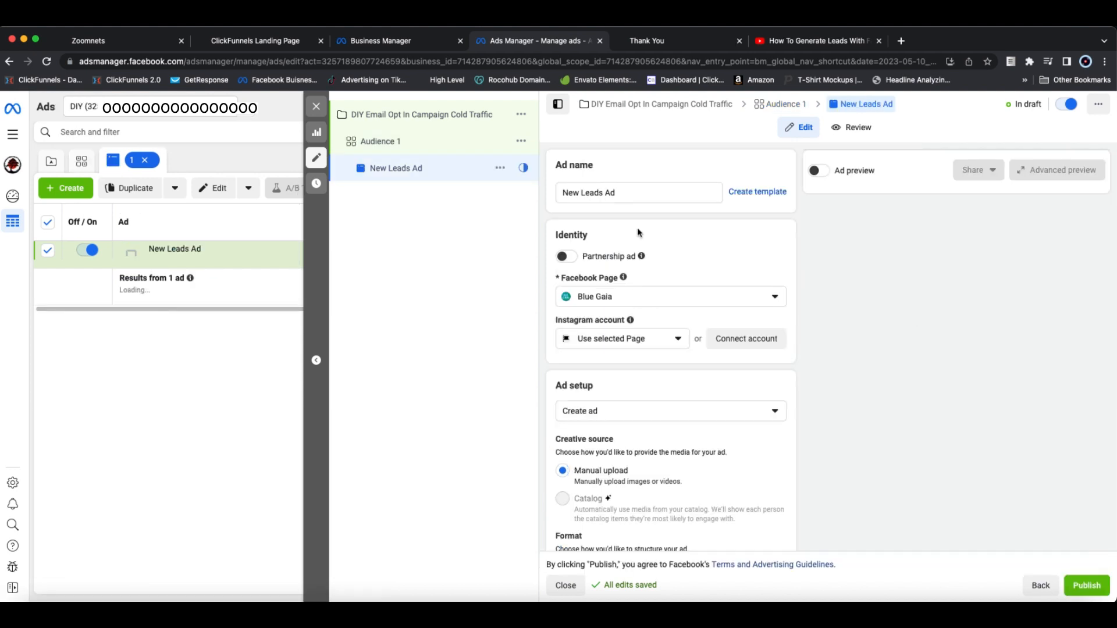
{"action": "triple_click", "coordinate": [624, 193]}
{"action": "key", "text": "BackSpace"}
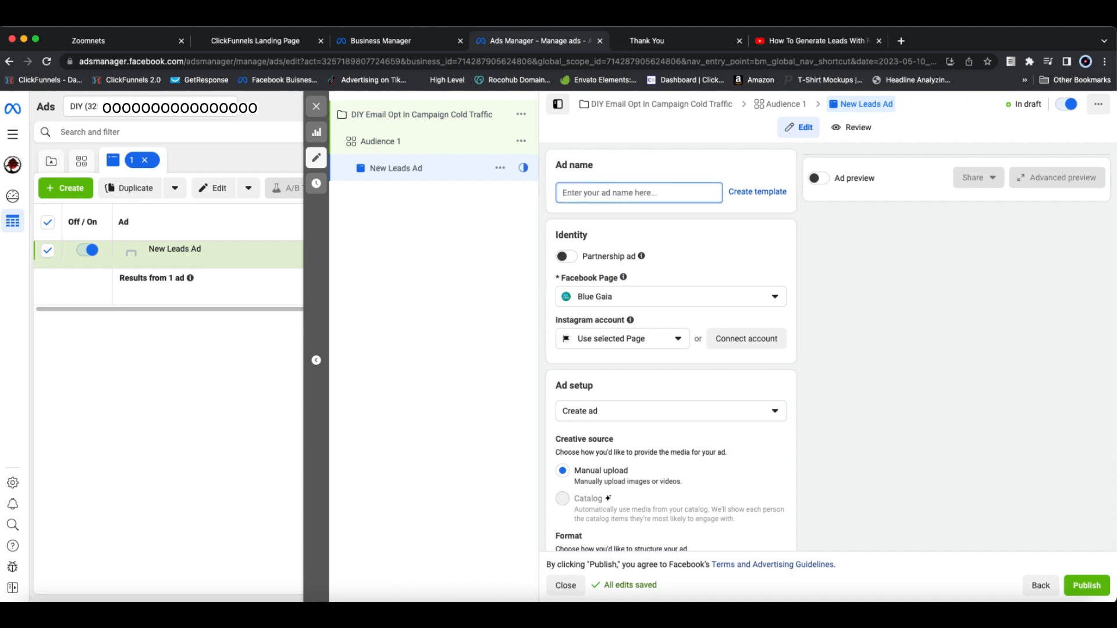
{"action": "type", "text": "Ad"}
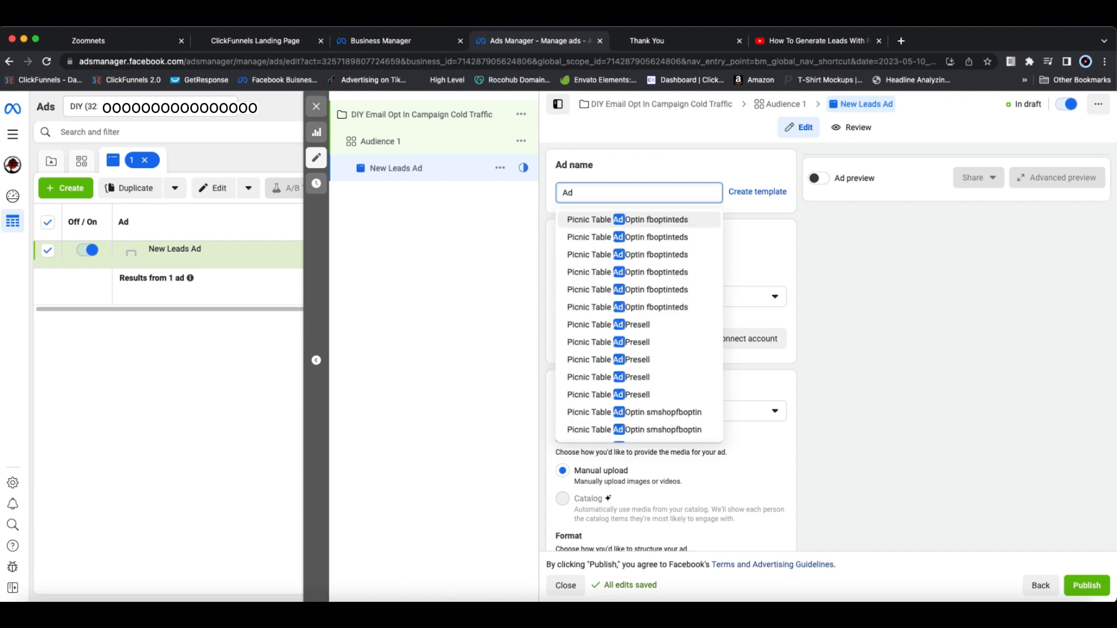
{"action": "type", "text": " Copy 01"}
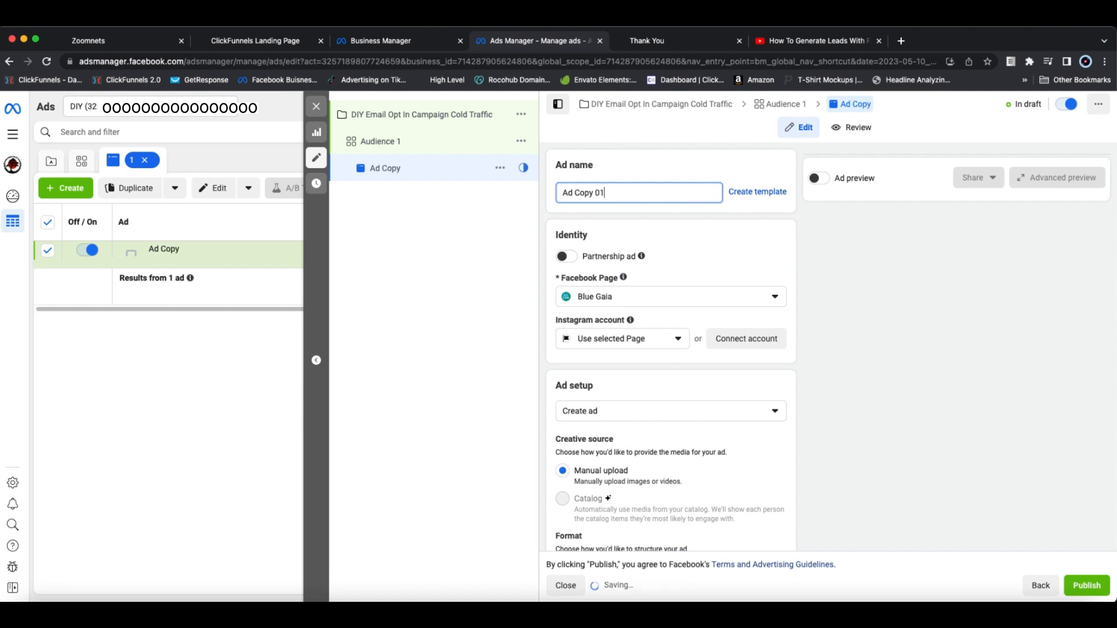
{"action": "left_click", "coordinate": [742, 166]}
Step: Review the ad's Facebook Page and Instagram identity, ad setup, creative source, format and multi-advertiser settings
{"action": "scroll", "coordinate": [783, 264], "scroll_direction": "down", "scroll_amount": 1}
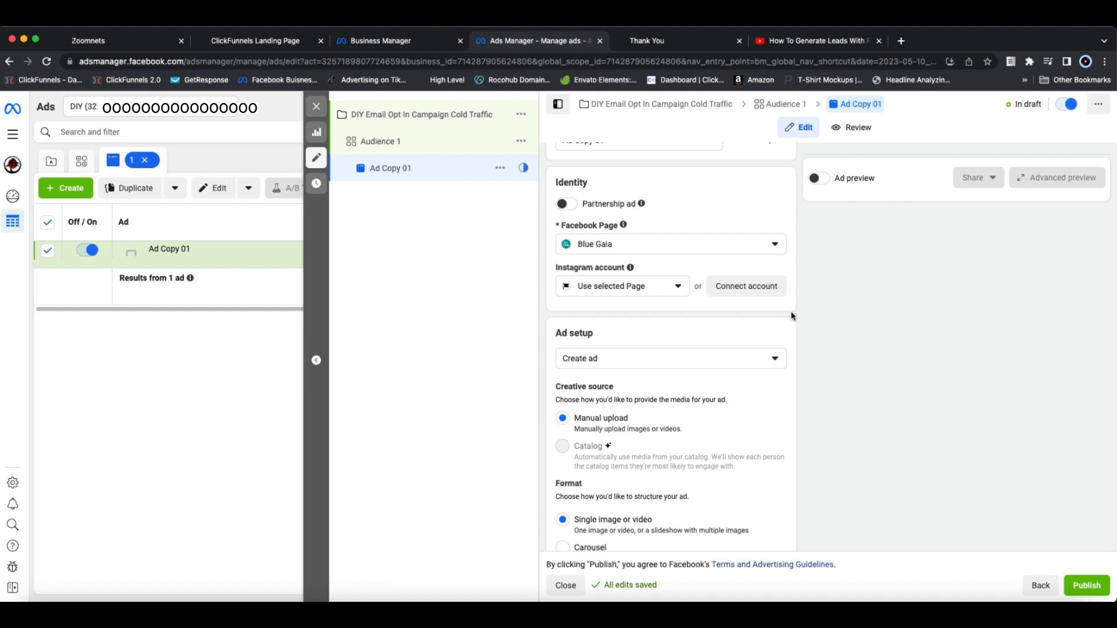
{"action": "scroll", "coordinate": [791, 310], "scroll_direction": "down", "scroll_amount": 3}
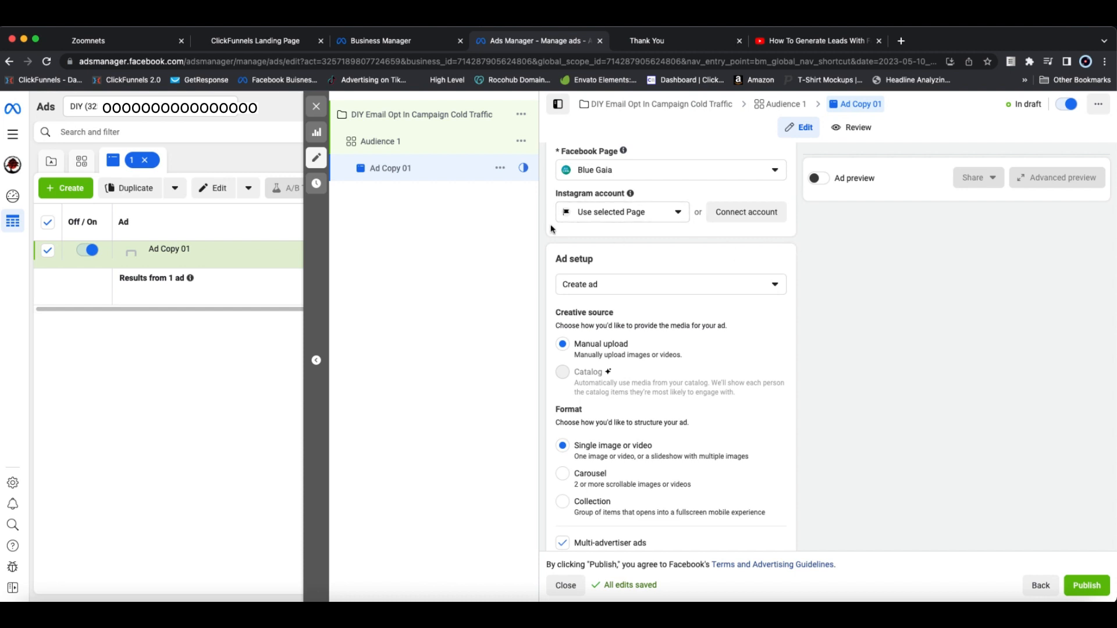
{"action": "scroll", "coordinate": [797, 299], "scroll_direction": "down", "scroll_amount": 1}
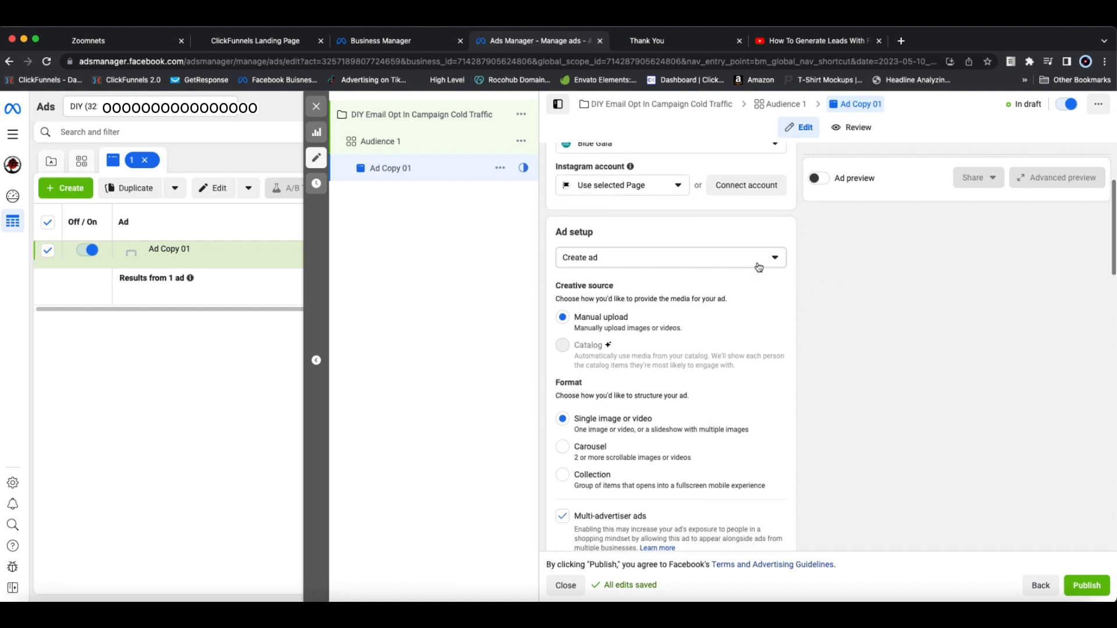
{"action": "scroll", "coordinate": [722, 232], "scroll_direction": "up", "scroll_amount": 2}
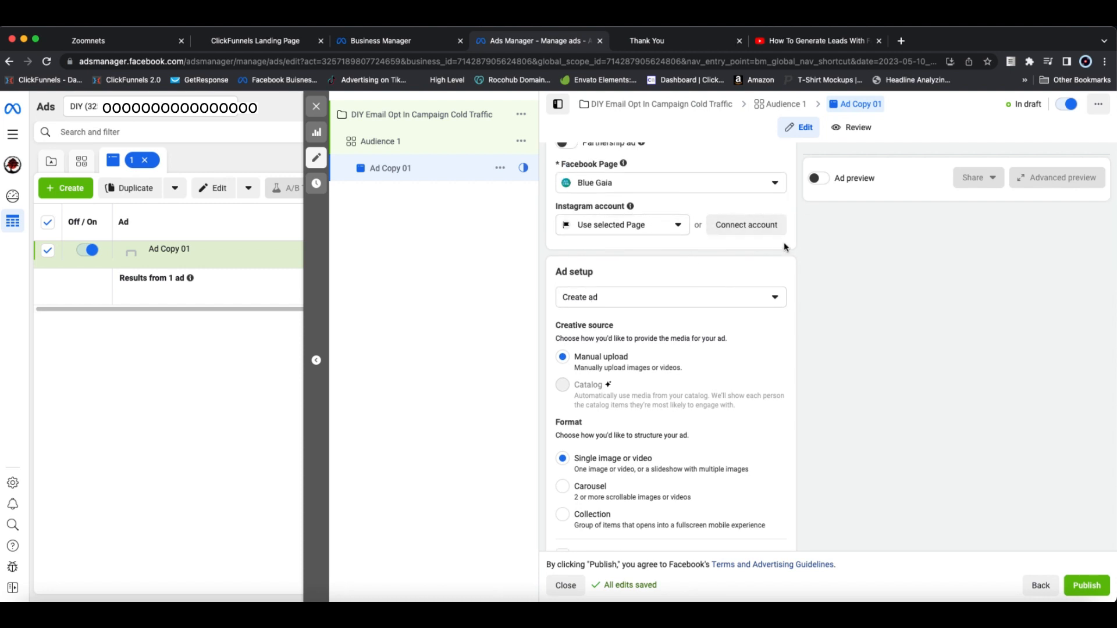
{"action": "scroll", "coordinate": [784, 254], "scroll_direction": "down", "scroll_amount": 1}
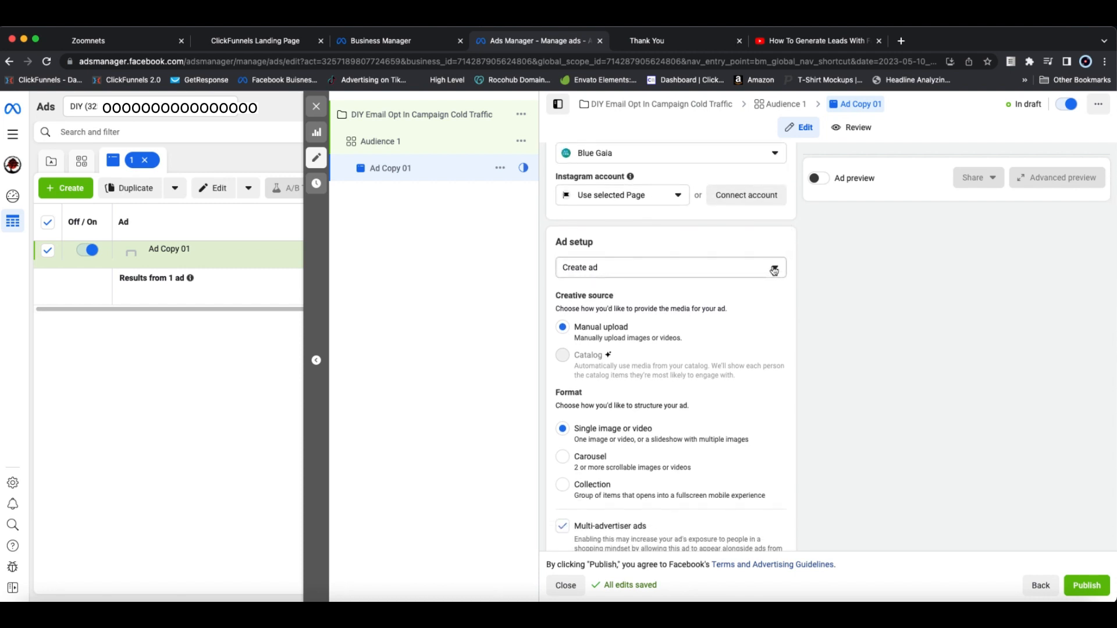
{"action": "left_click", "coordinate": [773, 270]}
{"action": "left_click", "coordinate": [774, 270]}
{"action": "scroll", "coordinate": [780, 285], "scroll_direction": "down", "scroll_amount": 3}
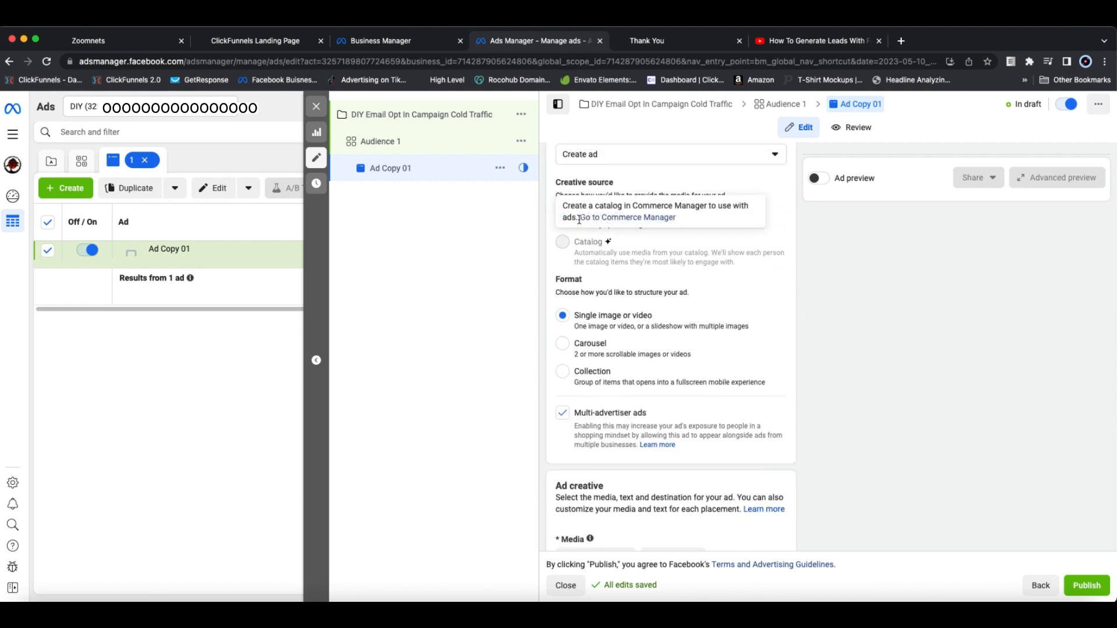
{"action": "scroll", "coordinate": [661, 335], "scroll_direction": "down", "scroll_amount": 1}
{"action": "scroll", "coordinate": [661, 334], "scroll_direction": "down", "scroll_amount": 4}
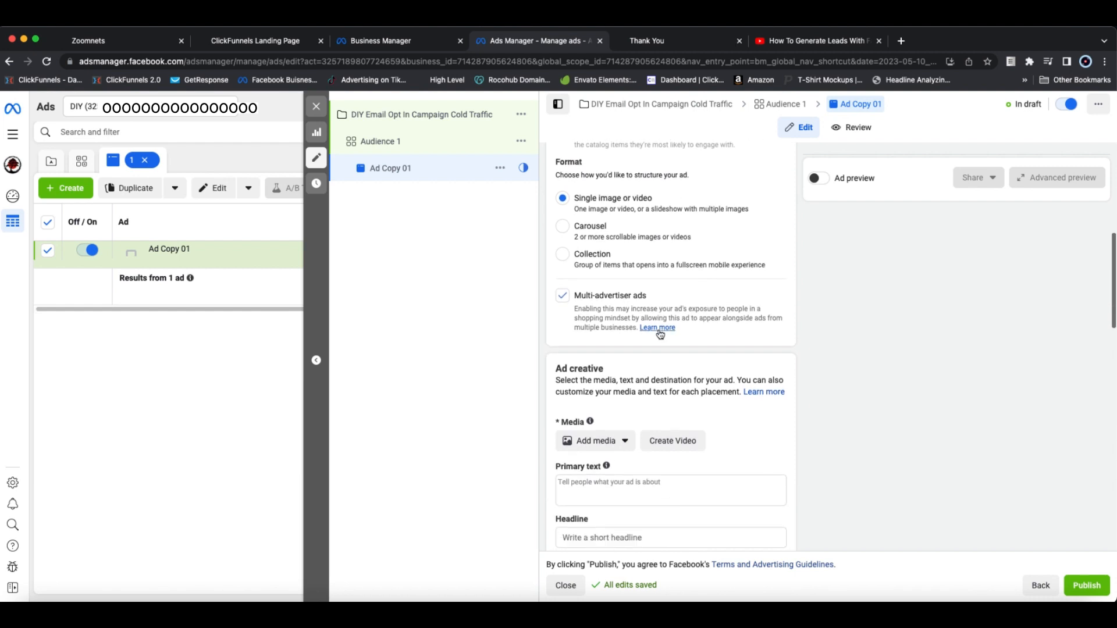
{"action": "scroll", "coordinate": [660, 334], "scroll_direction": "up", "scroll_amount": 5}
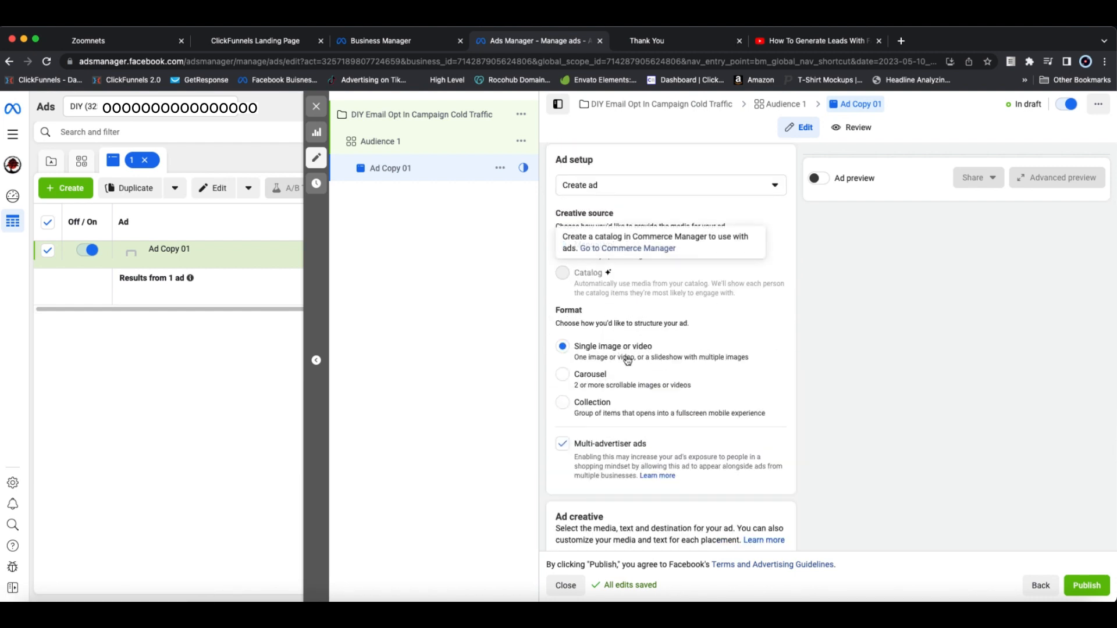
Step: Add the account's "folding picnic" video as the ad media, keeping its full length and original crops, with standard enhancements off
{"action": "scroll", "coordinate": [617, 326], "scroll_direction": "down", "scroll_amount": 5}
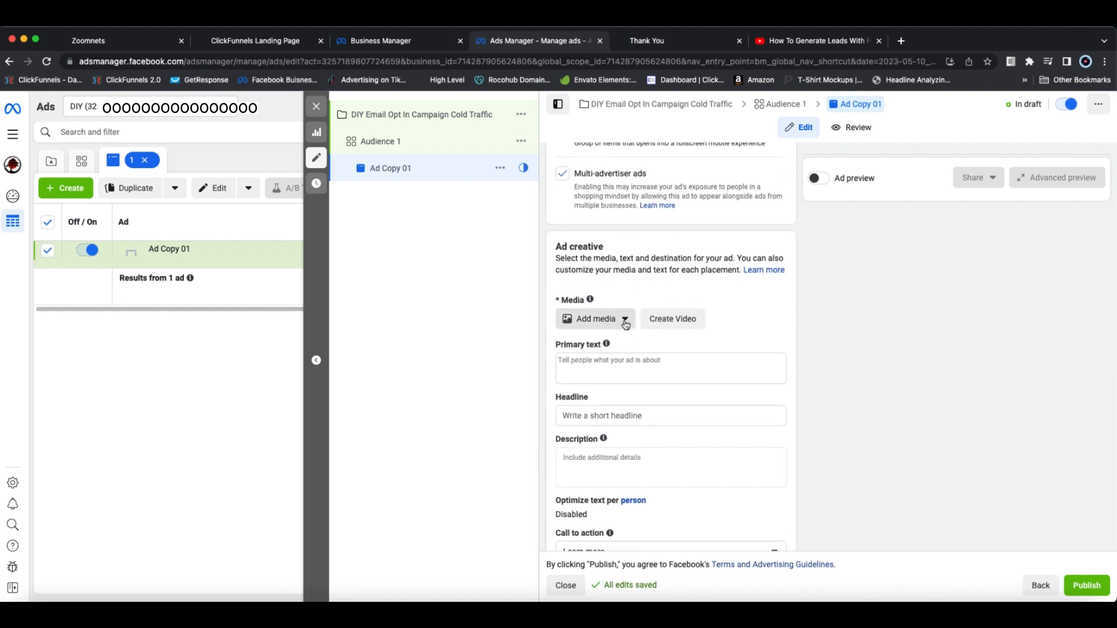
{"action": "left_click", "coordinate": [625, 324]}
{"action": "left_click", "coordinate": [590, 365]}
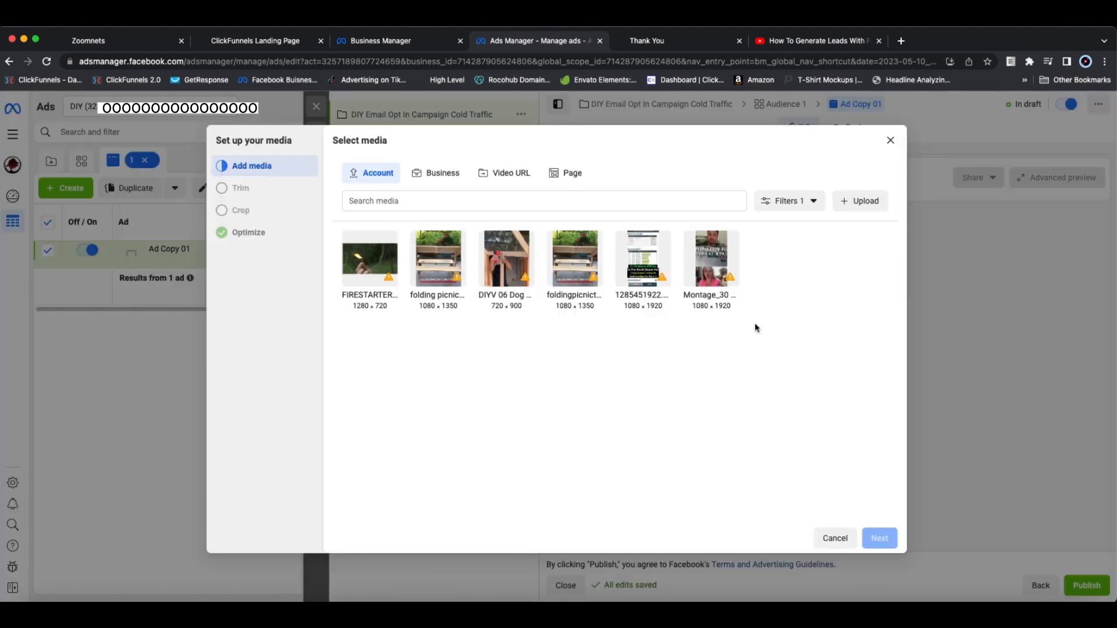
{"action": "left_click", "coordinate": [444, 254]}
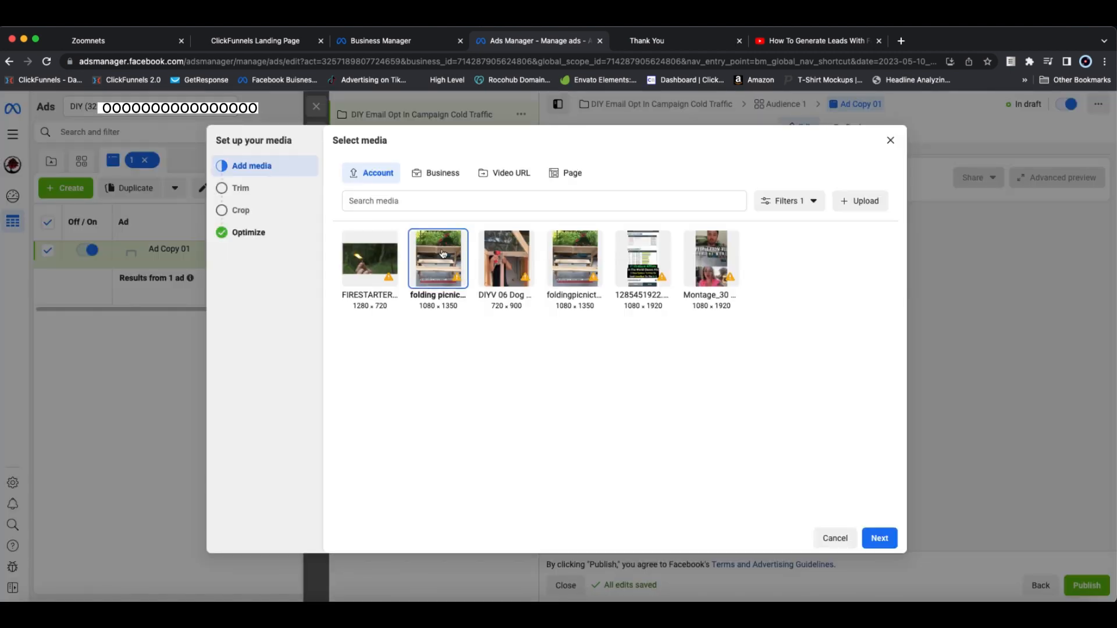
{"action": "left_click", "coordinate": [880, 539]}
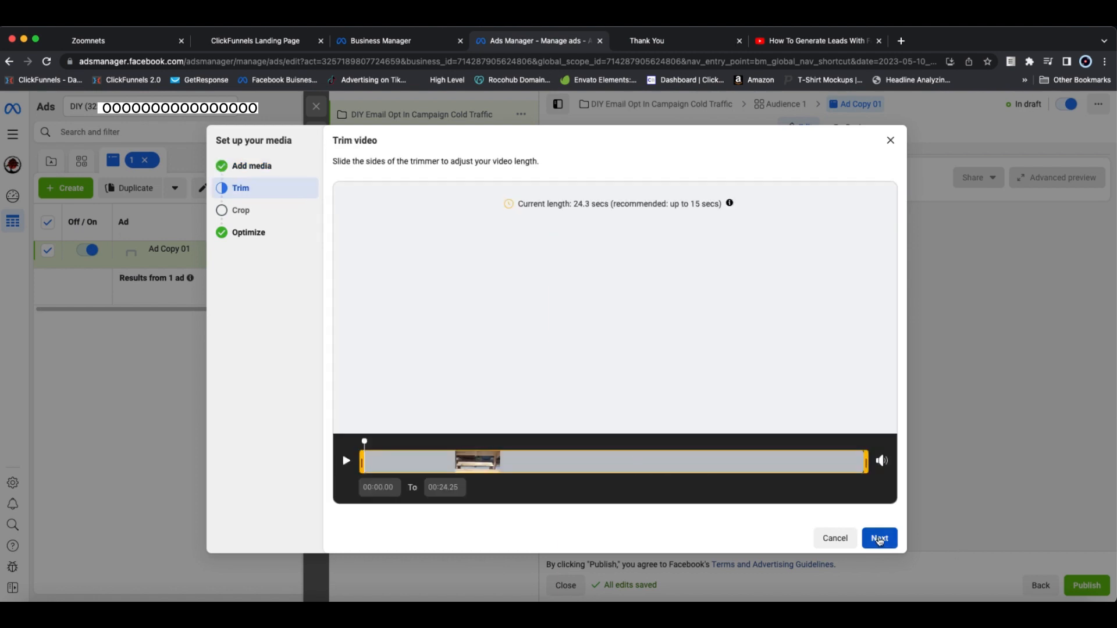
{"action": "left_click", "coordinate": [880, 539]}
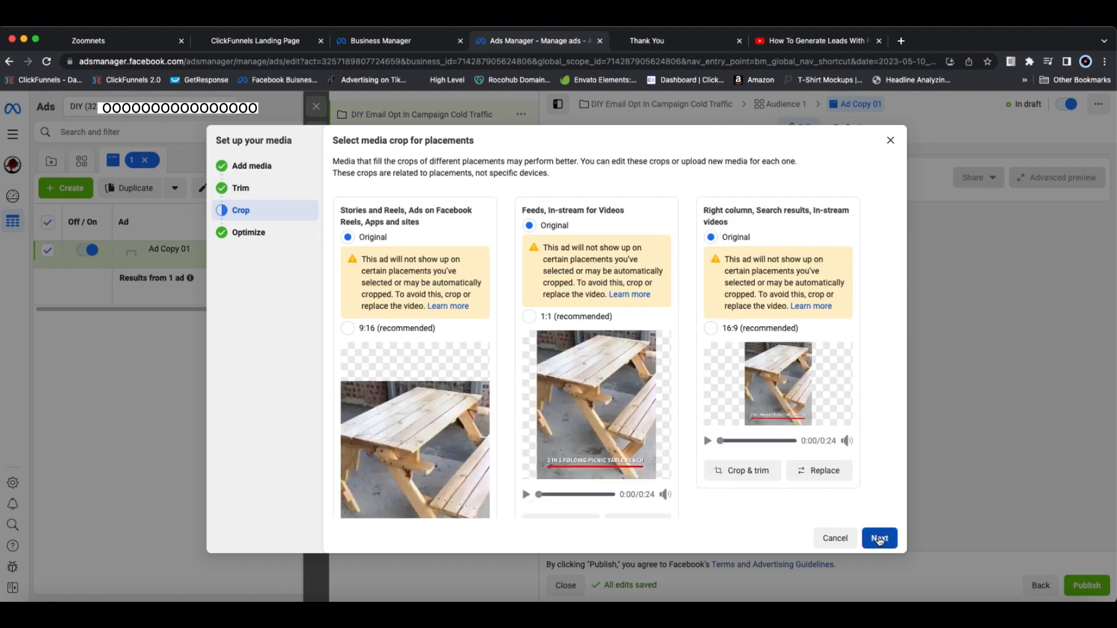
{"action": "left_click", "coordinate": [879, 539]}
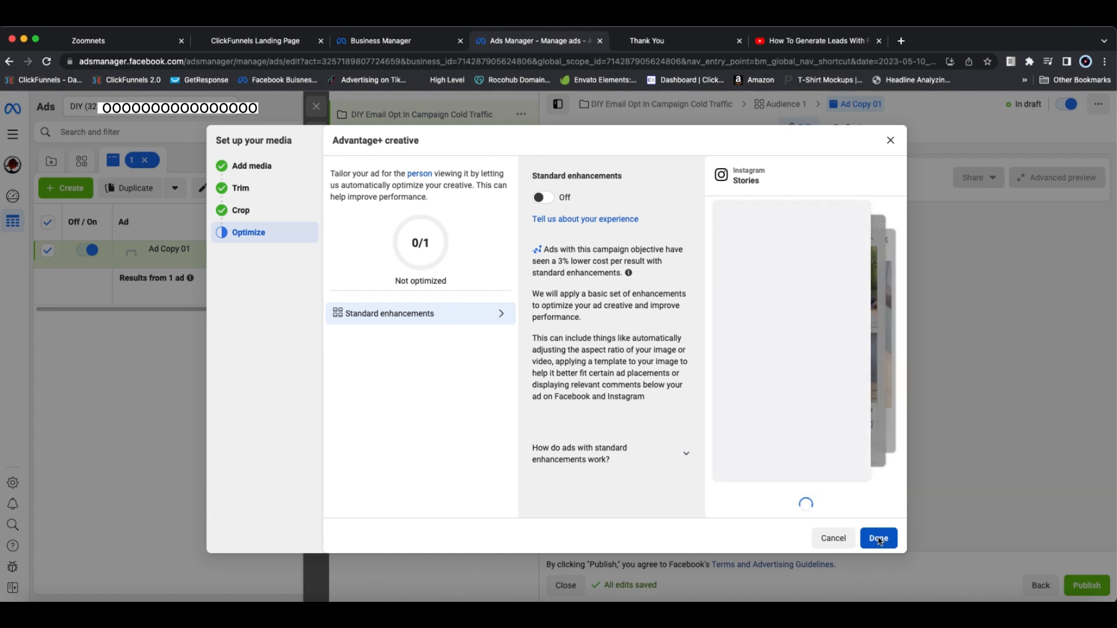
{"action": "left_click", "coordinate": [880, 539]}
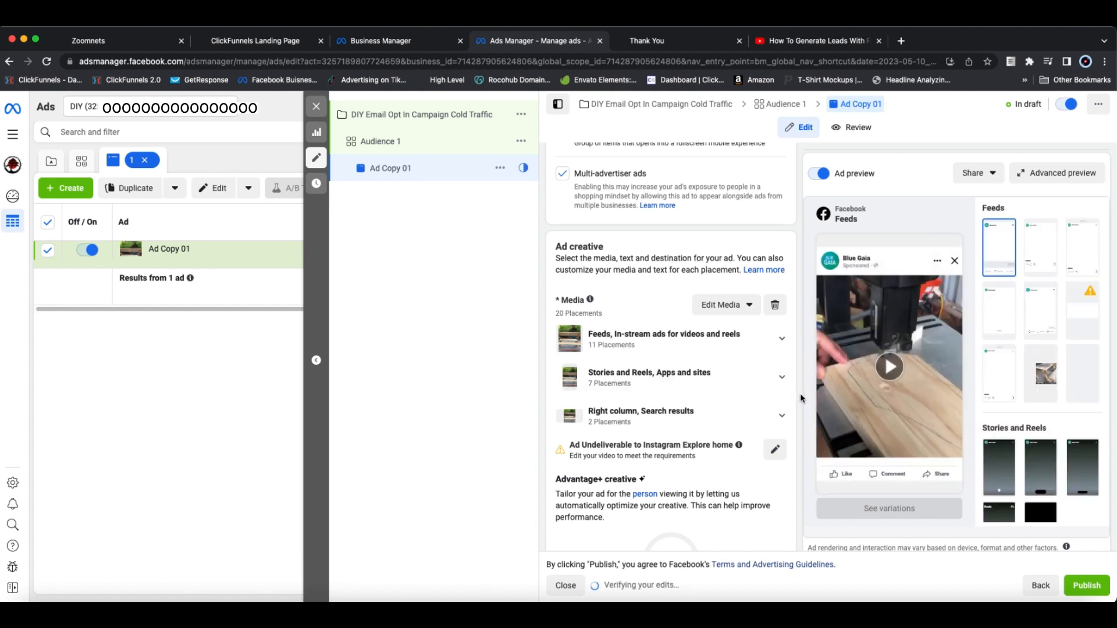
Step: Copy the primary text from the note into the ad: "Download Free Plan for 2 in 1 Folding Picnic Table. Simple to make over a weekend"
{"action": "scroll", "coordinate": [793, 421], "scroll_direction": "down", "scroll_amount": 5}
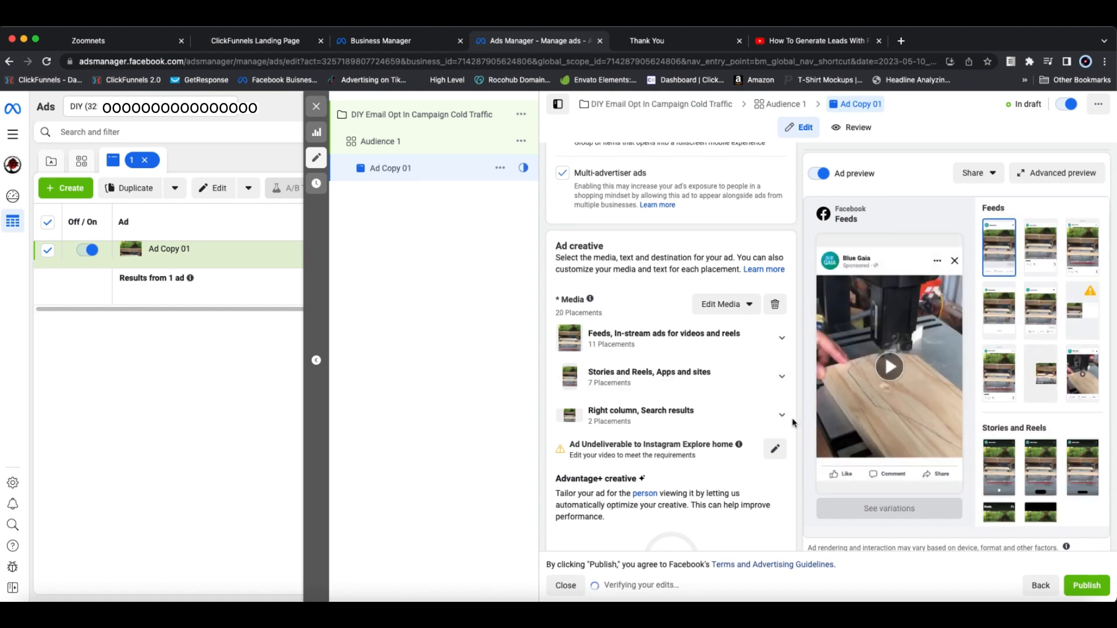
{"action": "scroll", "coordinate": [792, 418], "scroll_direction": "down", "scroll_amount": 1}
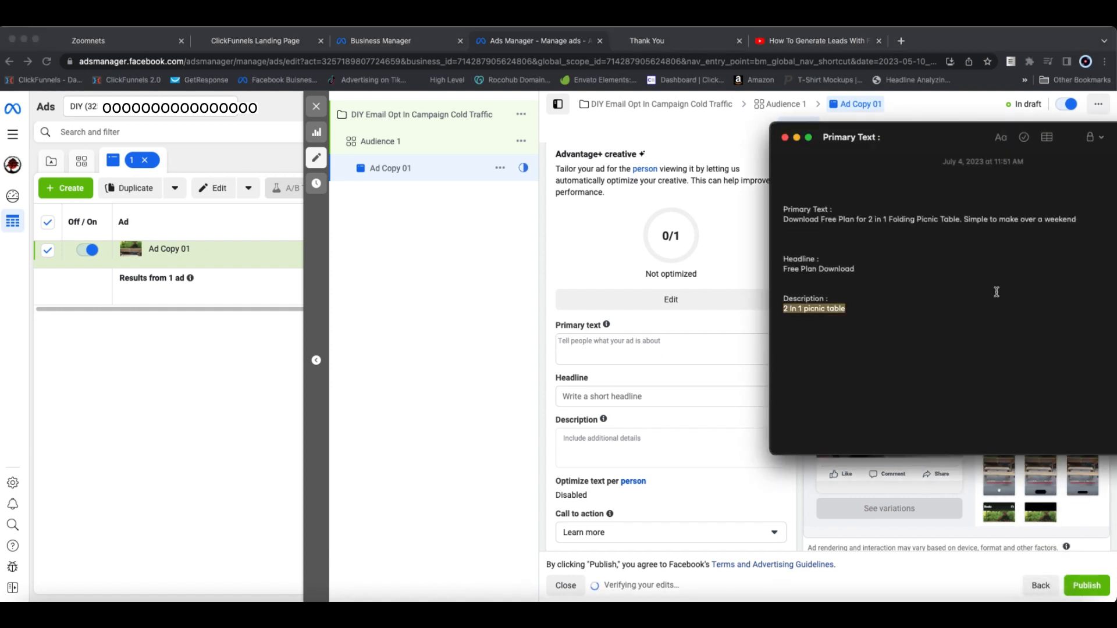
{"action": "left_click_drag", "start_coordinate": [1078, 222], "coordinate": [772, 218]}
{"action": "key", "text": "super+c"}
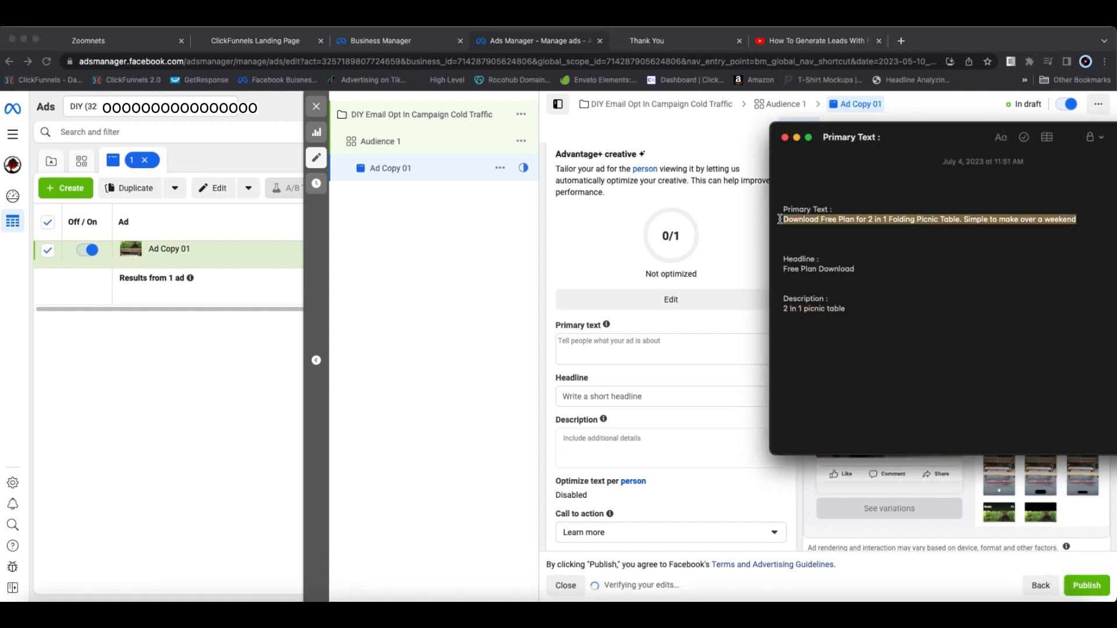
{"action": "left_click", "coordinate": [797, 137]}
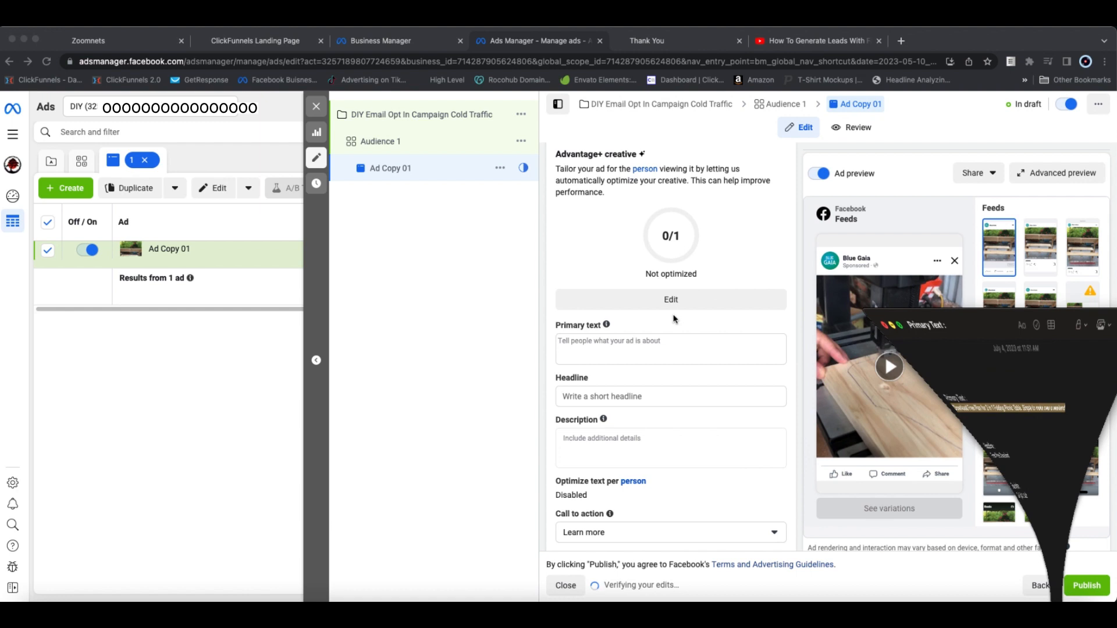
{"action": "left_click", "coordinate": [582, 342]}
{"action": "key", "text": "super+v"}
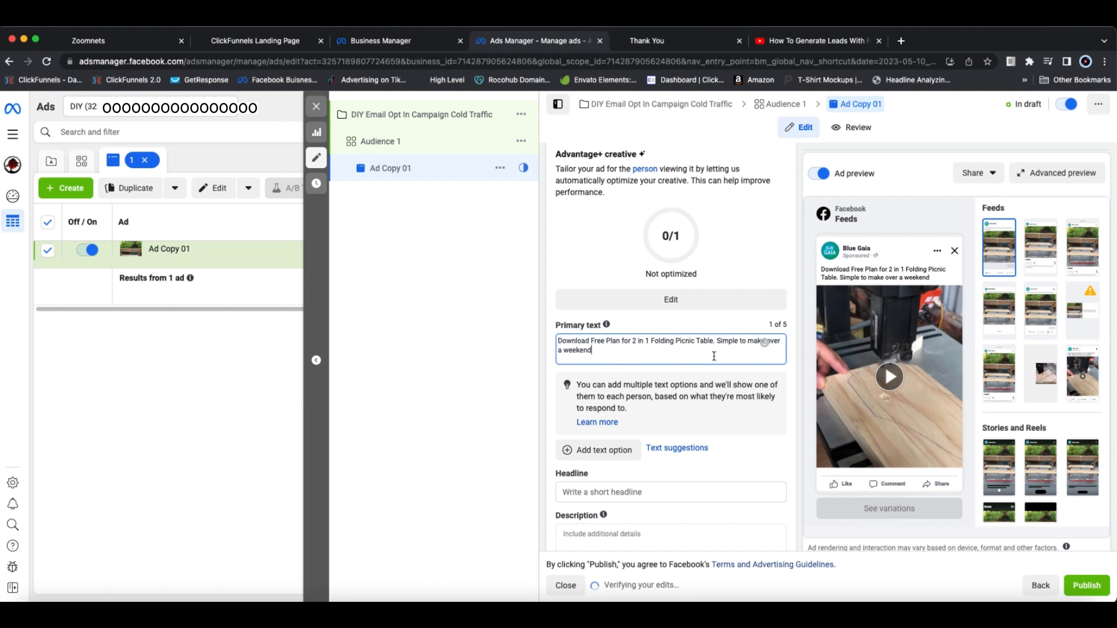
Step: Copy the headline "Free Plan Download" from the note into the ad's headline
{"action": "left_click", "coordinate": [1049, 581]}
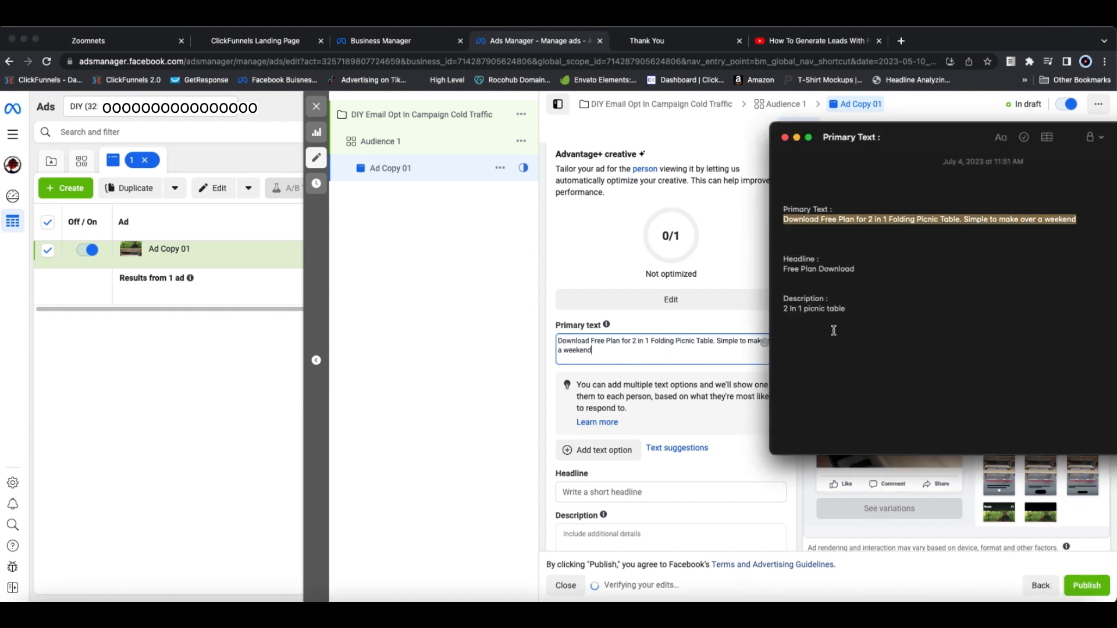
{"action": "triple_click", "coordinate": [870, 273]}
{"action": "key", "text": "super+c"}
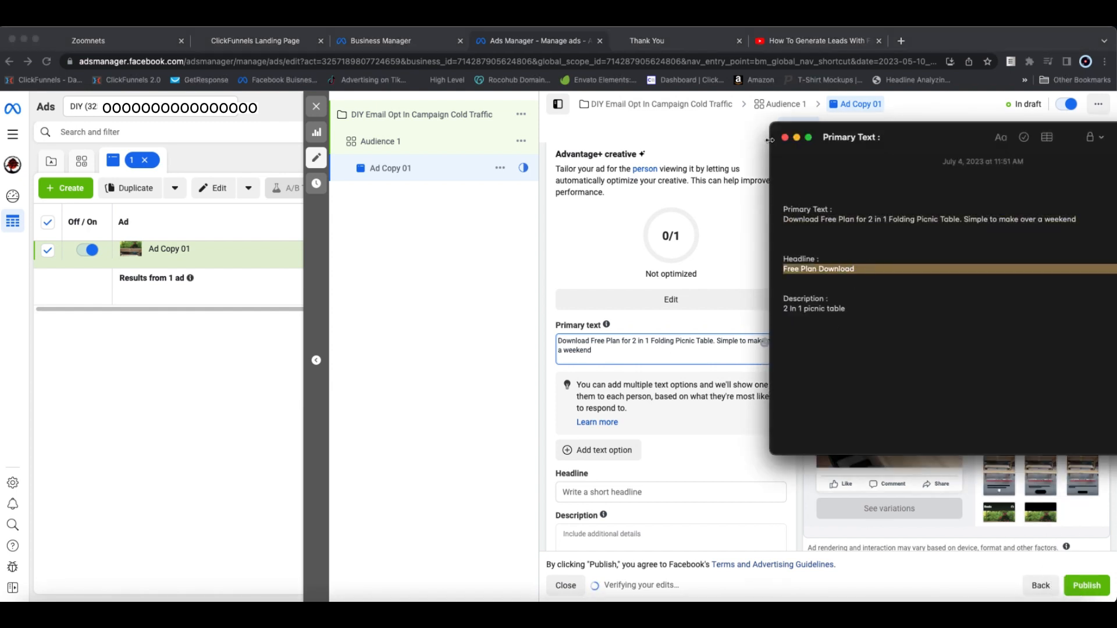
{"action": "left_click", "coordinate": [798, 137]}
{"action": "scroll", "coordinate": [661, 483], "scroll_direction": "down", "scroll_amount": 5}
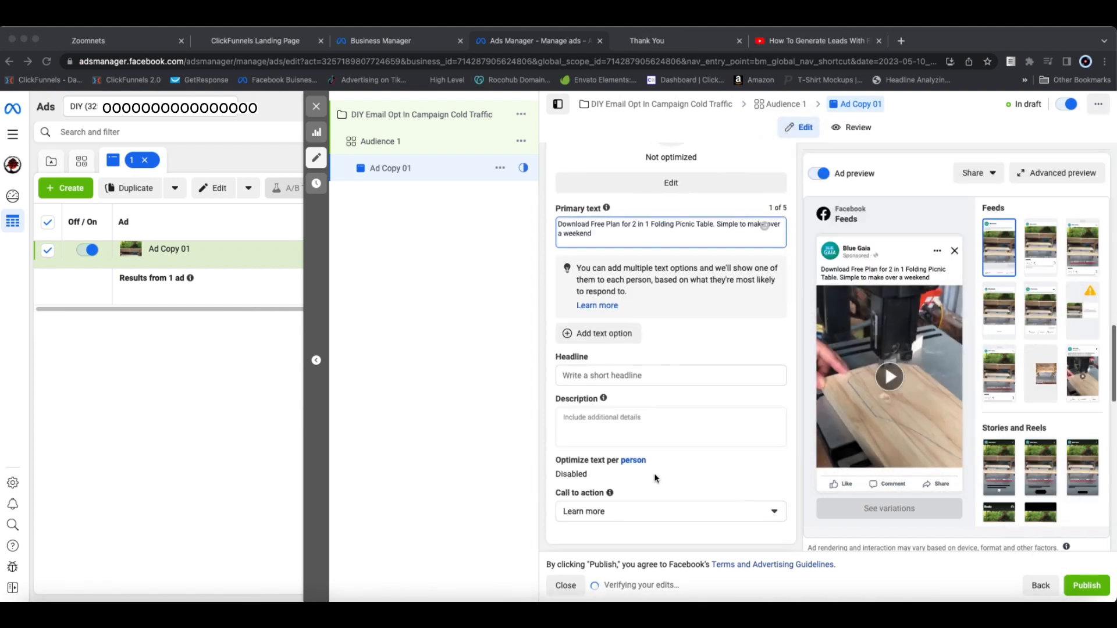
{"action": "left_click", "coordinate": [646, 357]}
{"action": "key", "text": "super+v"}
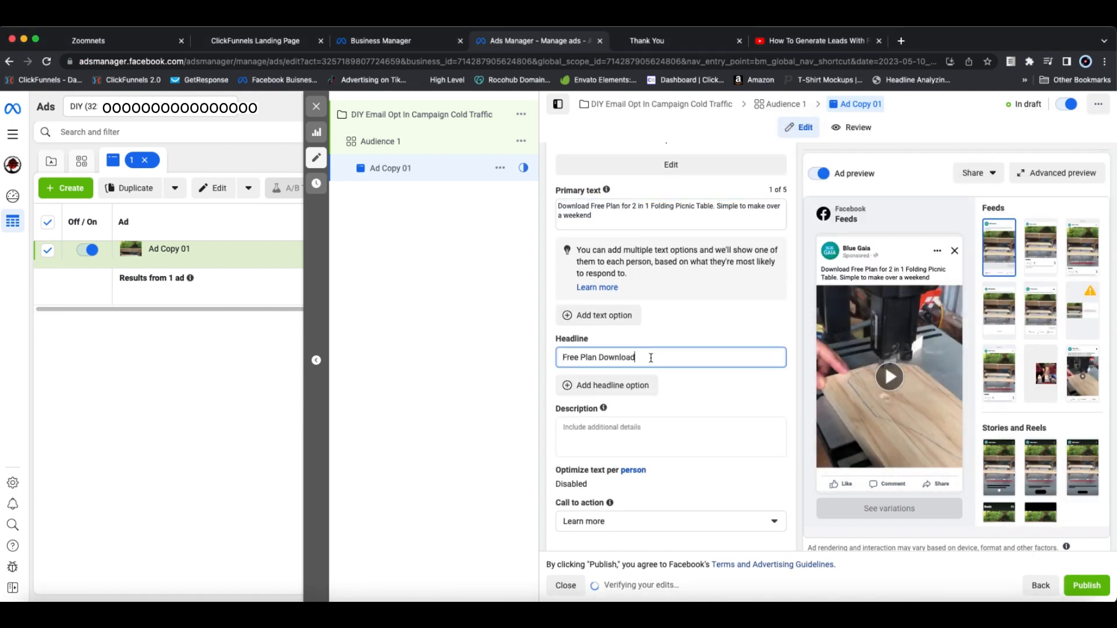
Step: Copy the description "2 In 1 picnic table" from the note into the ad's description
{"action": "left_click", "coordinate": [1050, 600]}
{"action": "left_click_drag", "start_coordinate": [784, 309], "coordinate": [858, 313]}
{"action": "key", "text": "super+c"}
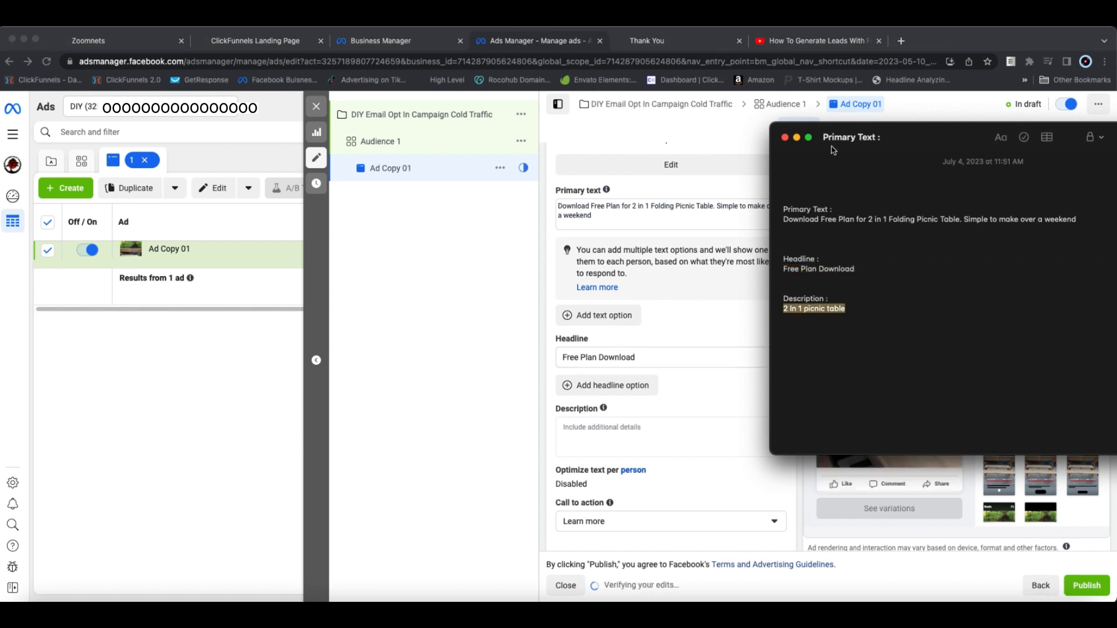
{"action": "left_click", "coordinate": [796, 138]}
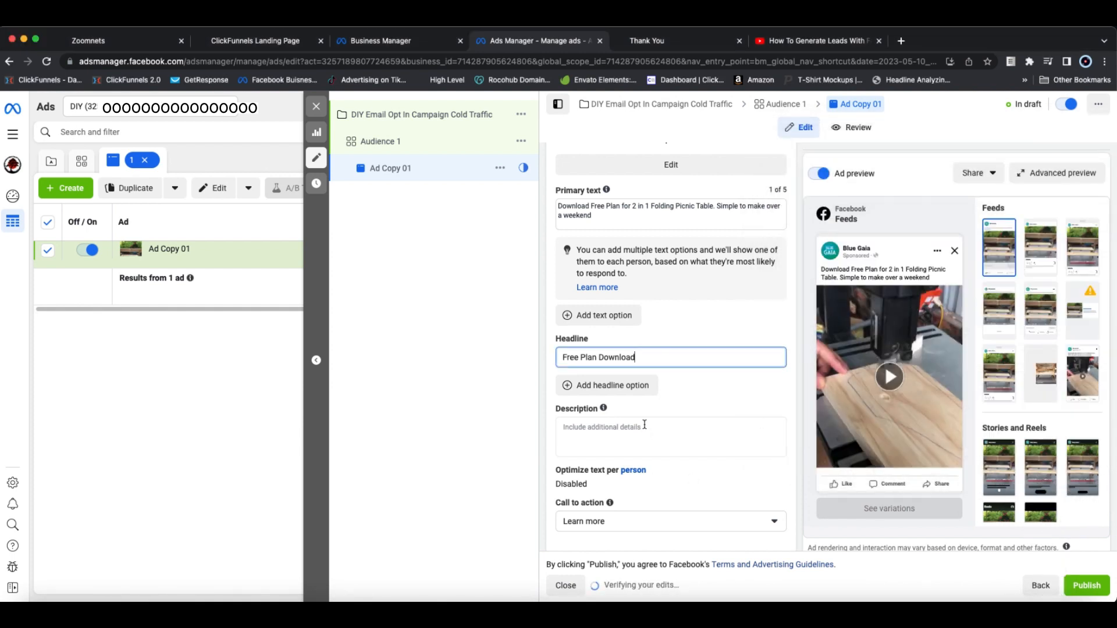
{"action": "left_click", "coordinate": [645, 425]}
{"action": "key", "text": "super+v"}
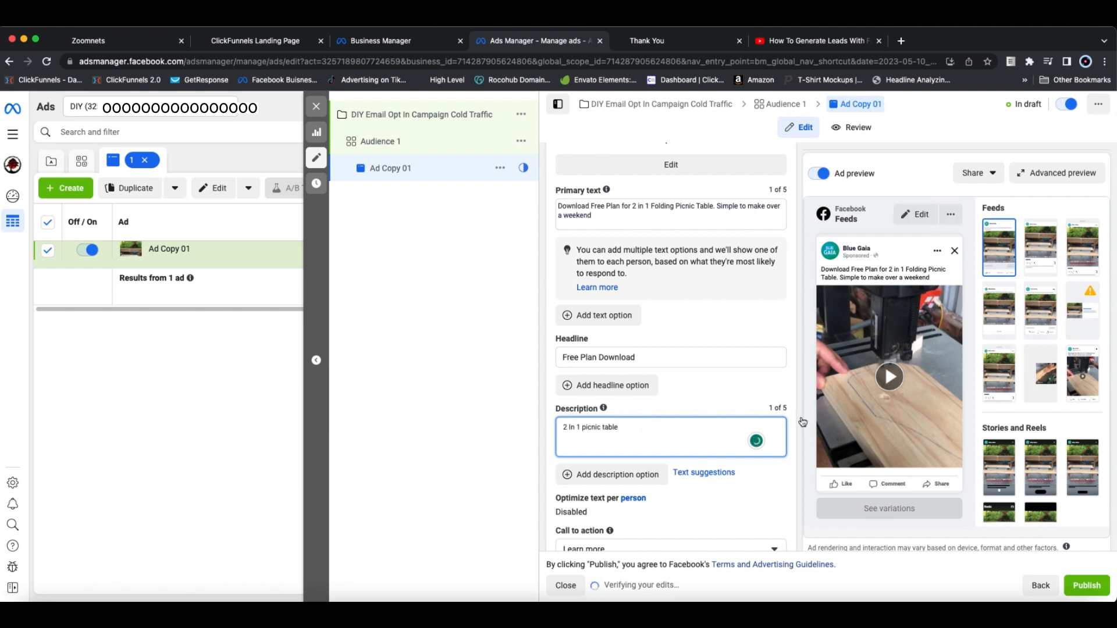
{"action": "scroll", "coordinate": [800, 423], "scroll_direction": "down", "scroll_amount": 3}
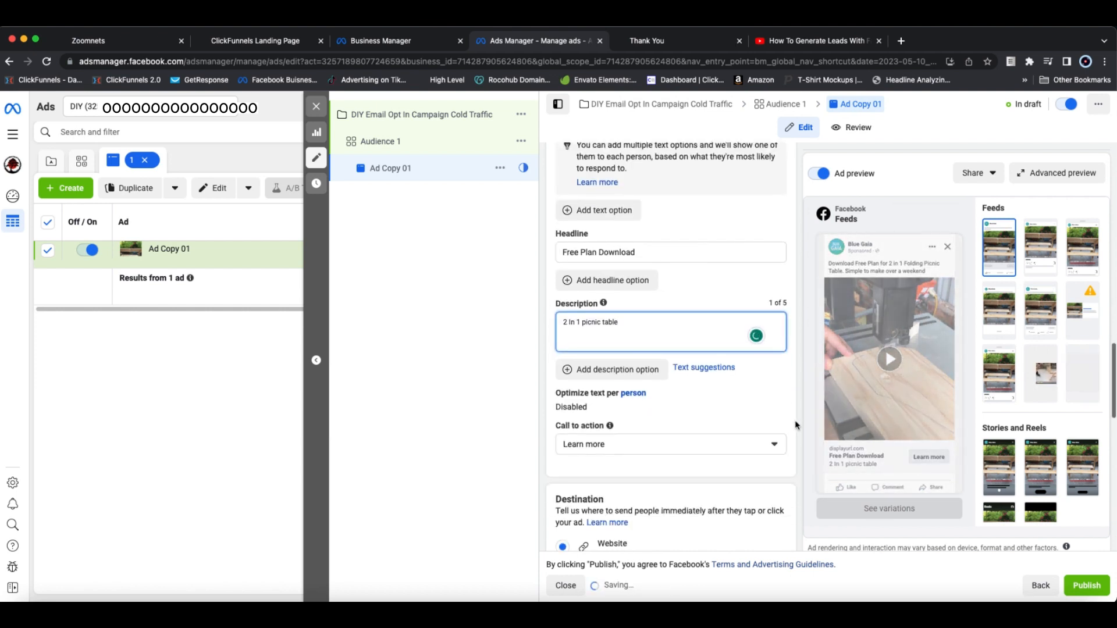
{"action": "scroll", "coordinate": [797, 426], "scroll_direction": "down", "scroll_amount": 2}
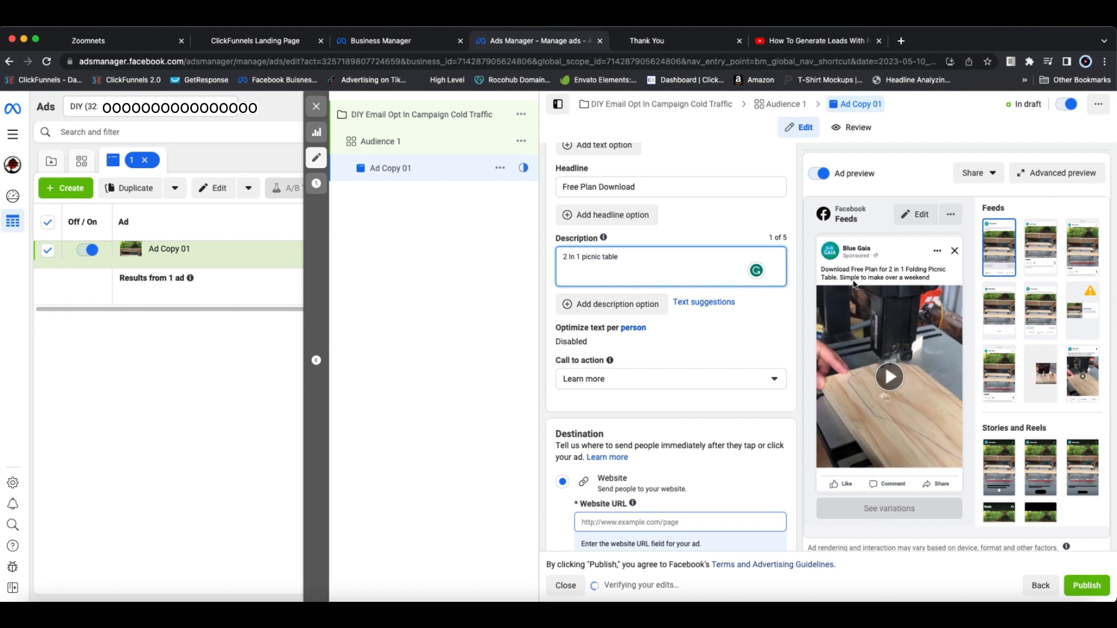
{"action": "left_click", "coordinate": [790, 295]}
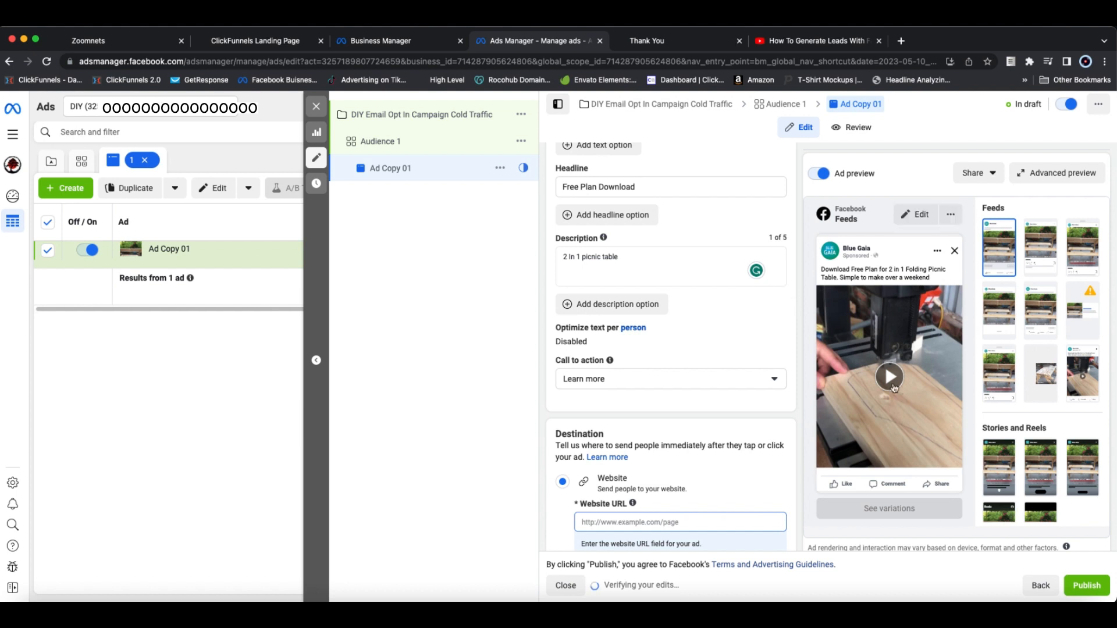
{"action": "scroll", "coordinate": [885, 465], "scroll_direction": "down", "scroll_amount": 2}
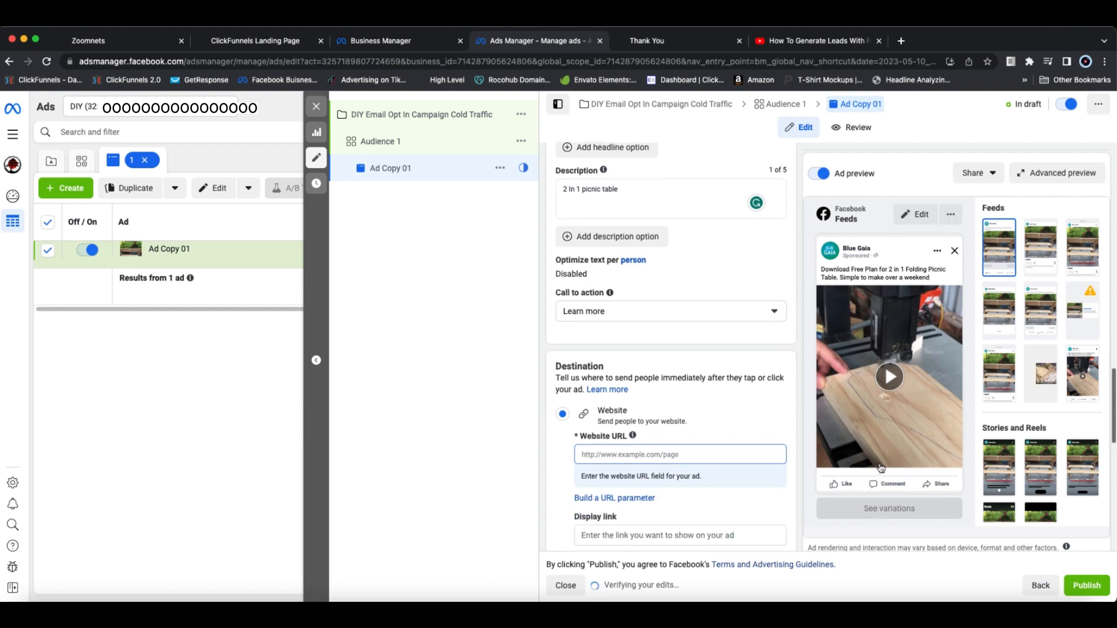
{"action": "scroll", "coordinate": [767, 467], "scroll_direction": "down", "scroll_amount": 2}
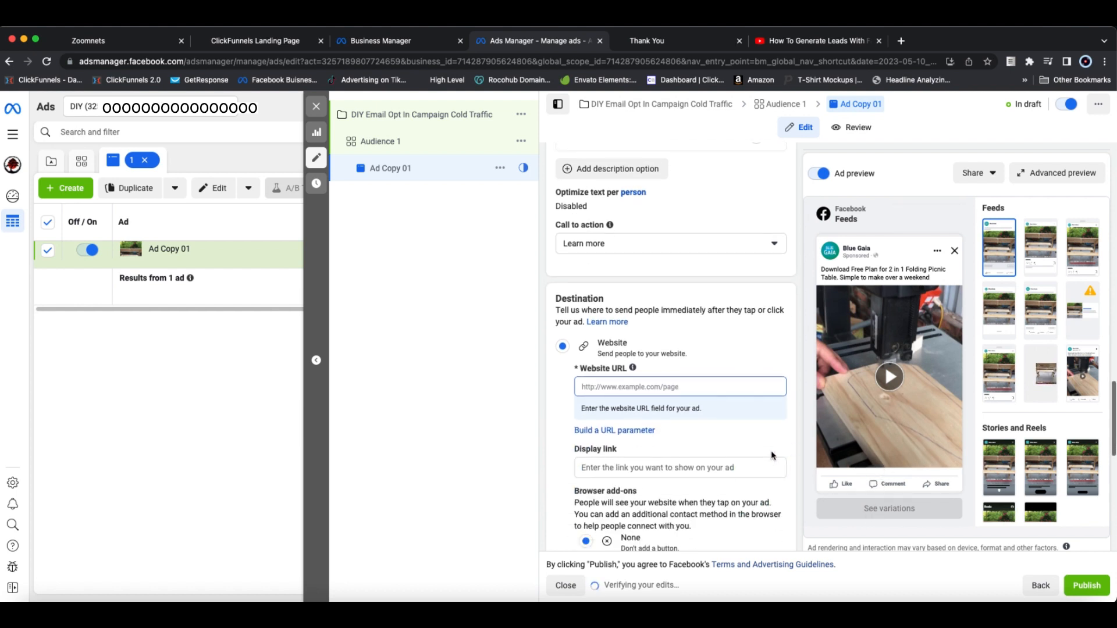
{"action": "left_click", "coordinate": [688, 389]}
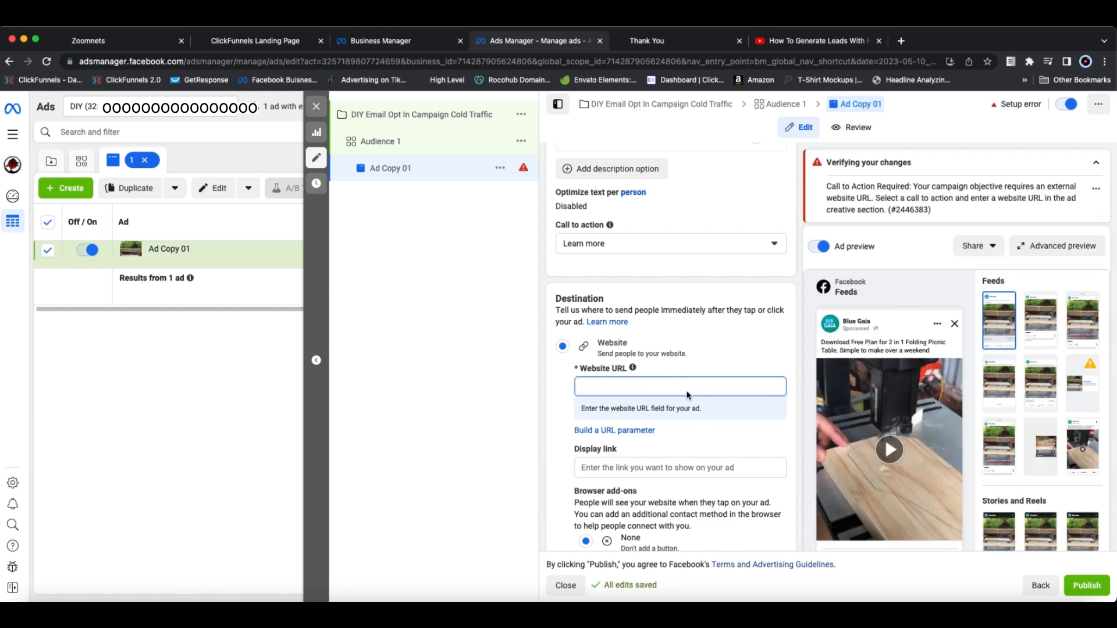
{"action": "scroll", "coordinate": [737, 402], "scroll_direction": "down", "scroll_amount": 5}
{"action": "scroll", "coordinate": [737, 401], "scroll_direction": "up", "scroll_amount": 2}
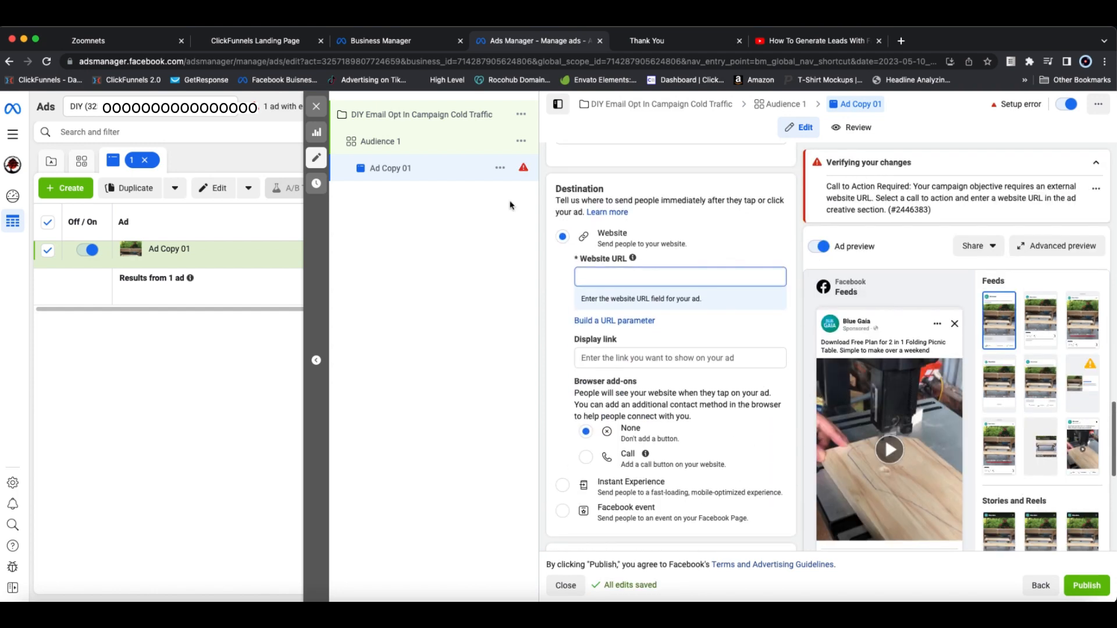
{"action": "left_click", "coordinate": [124, 41]}
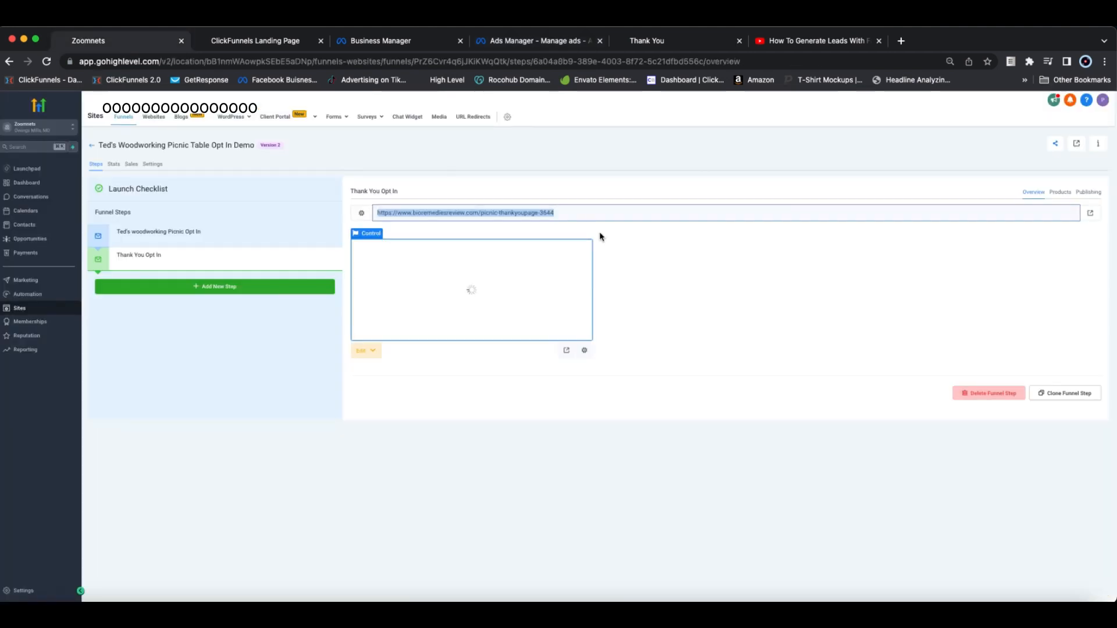
{"action": "left_click", "coordinate": [209, 236]}
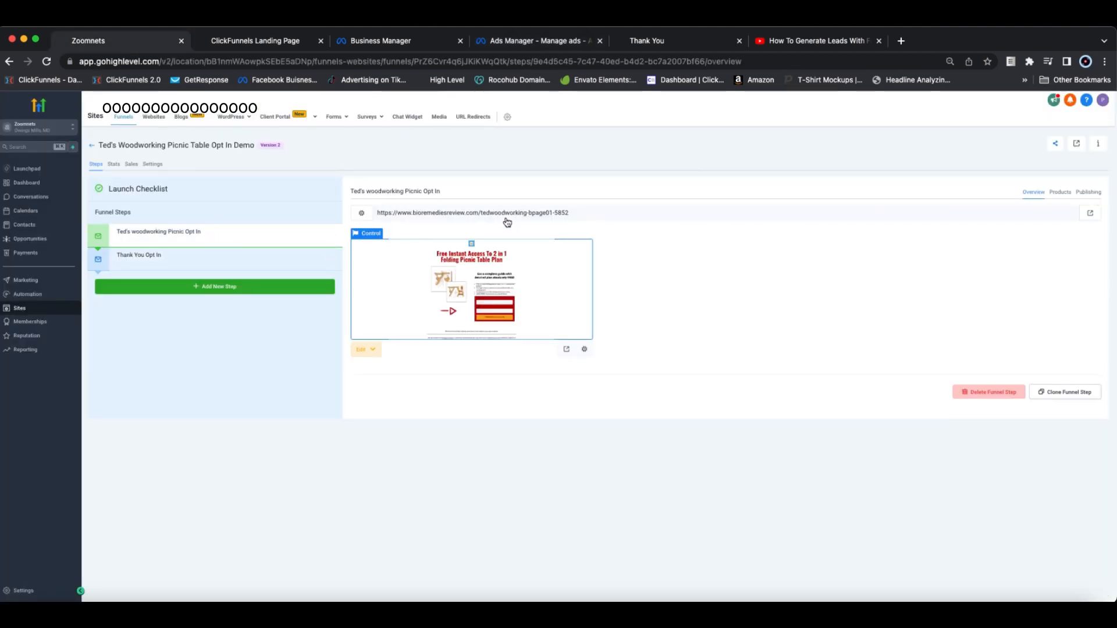
{"action": "triple_click", "coordinate": [507, 209]}
{"action": "key", "text": "super+c"}
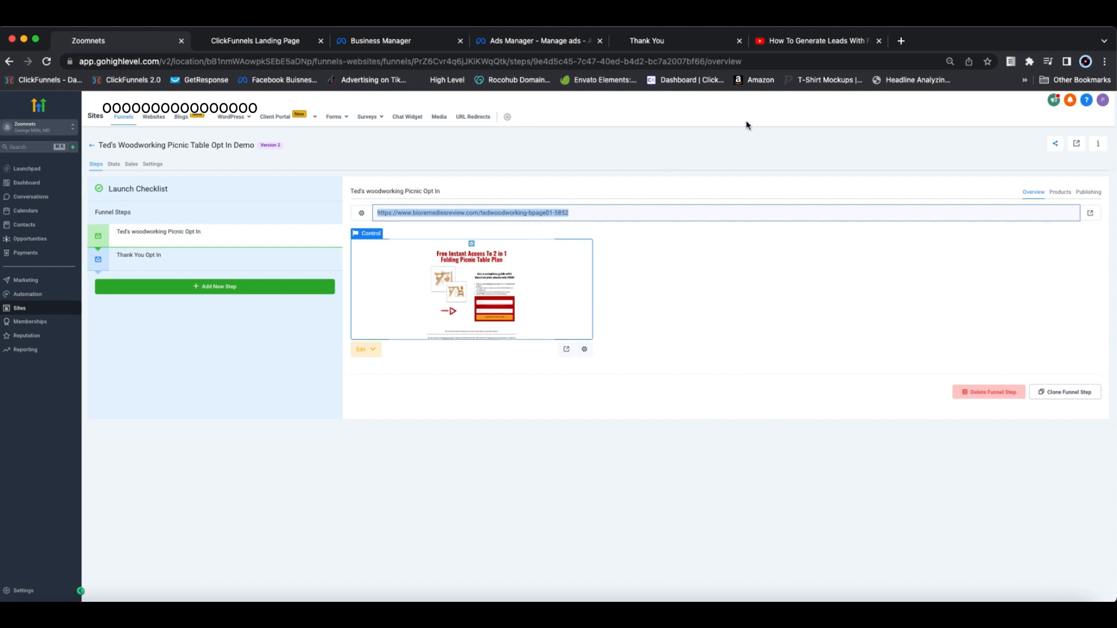
{"action": "left_click", "coordinate": [505, 40]}
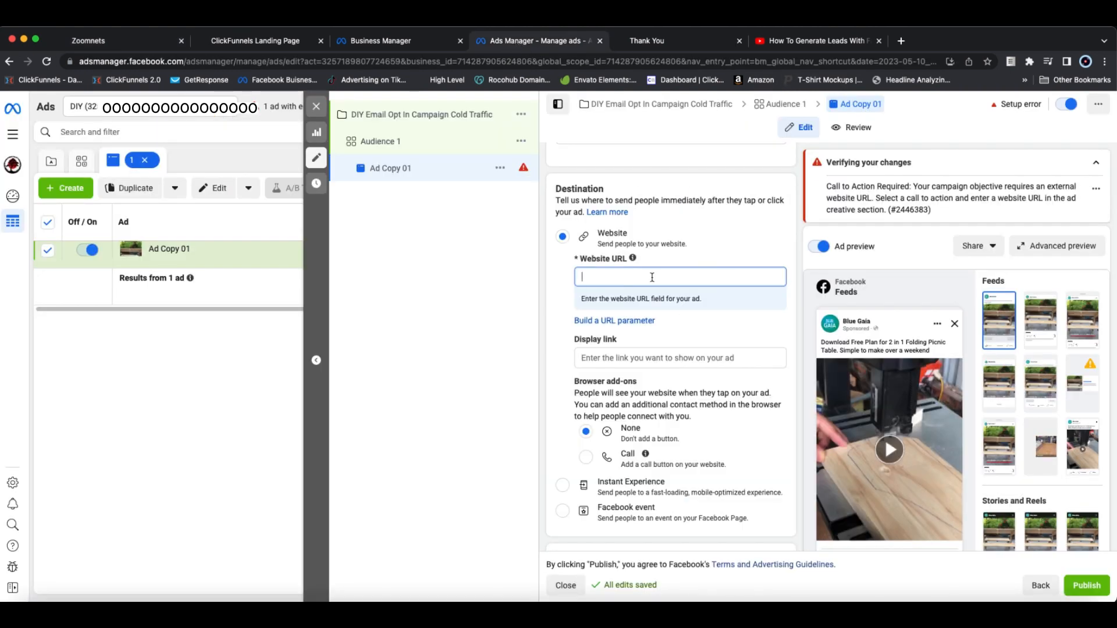
{"action": "key", "text": "super+v"}
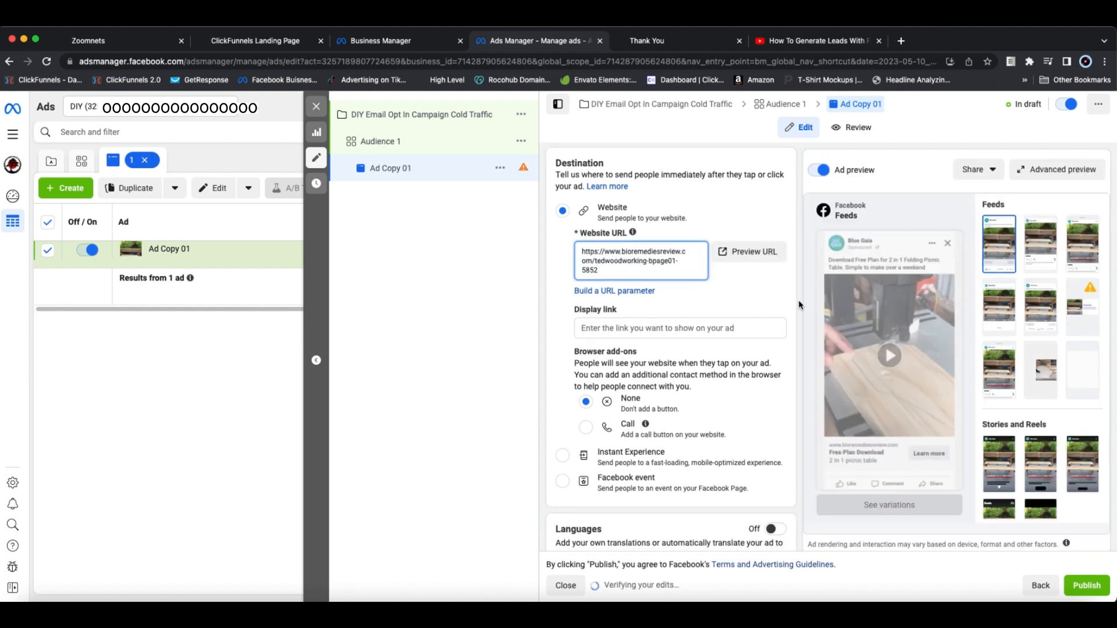
Step: Review the ad's remaining destination, language and tracking settings and its preview
{"action": "scroll", "coordinate": [794, 302], "scroll_direction": "down", "scroll_amount": 1}
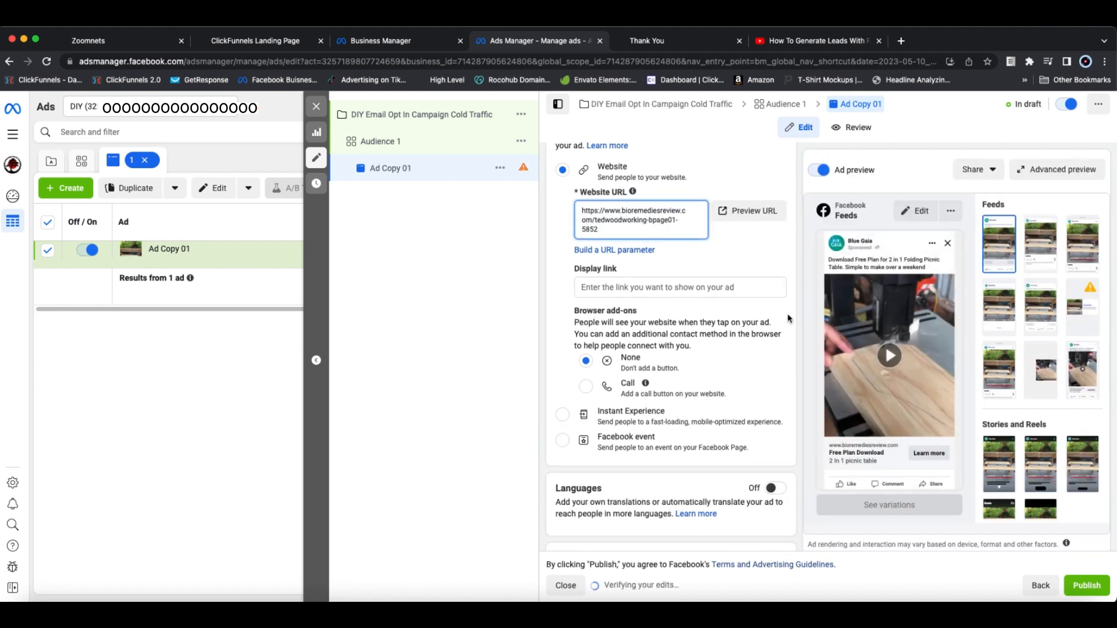
{"action": "scroll", "coordinate": [802, 319], "scroll_direction": "down", "scroll_amount": 1}
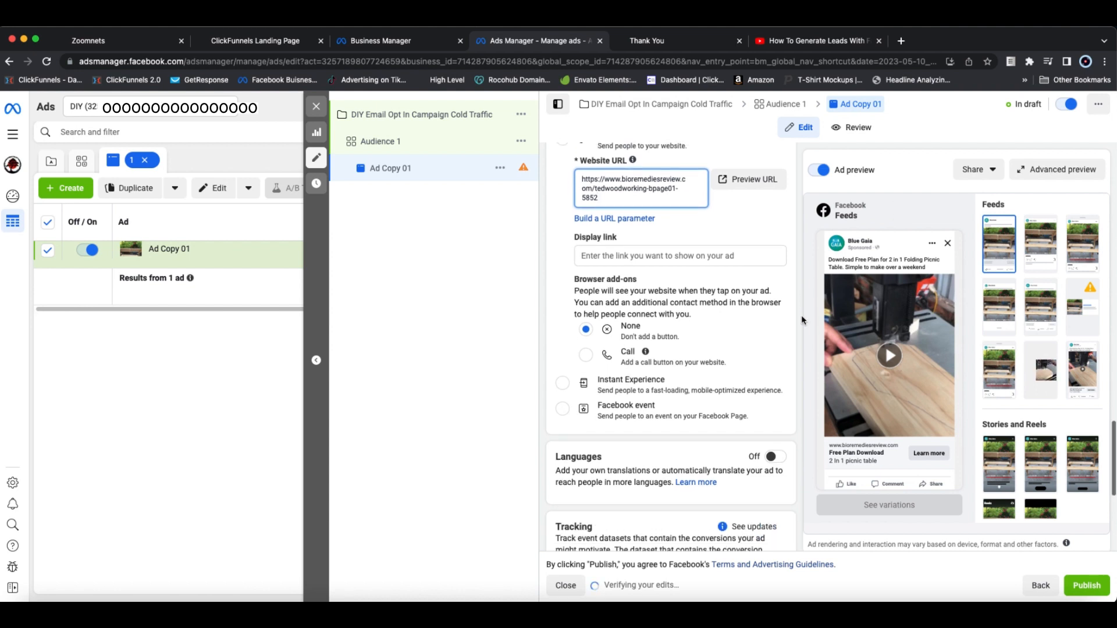
{"action": "scroll", "coordinate": [802, 320], "scroll_direction": "up", "scroll_amount": 2}
{"action": "scroll", "coordinate": [802, 321], "scroll_direction": "up", "scroll_amount": 1}
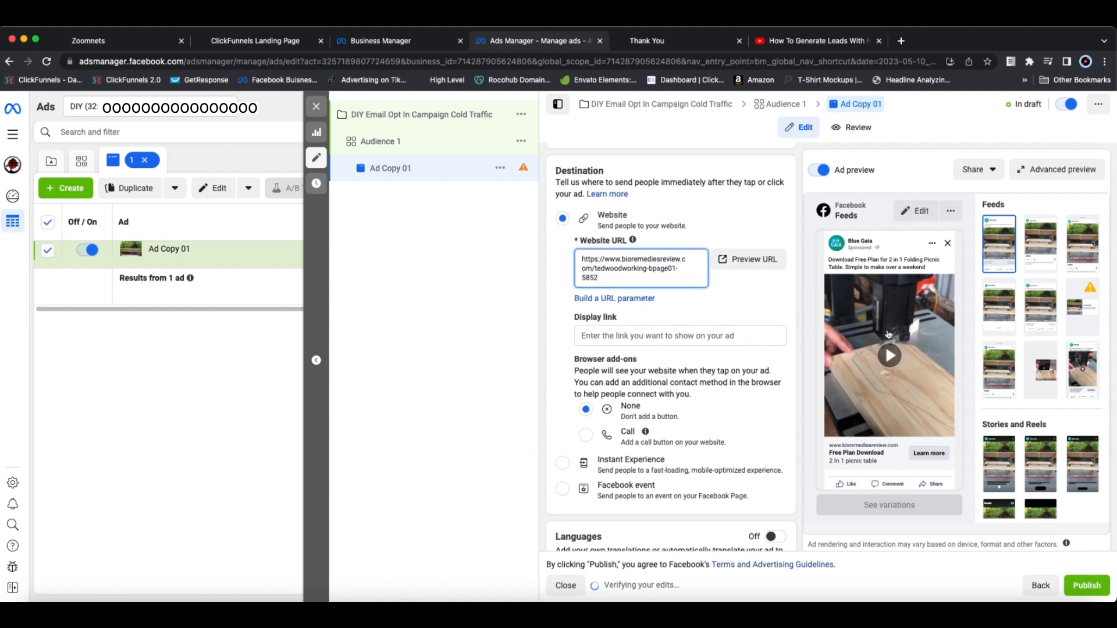
{"action": "scroll", "coordinate": [790, 437], "scroll_direction": "down", "scroll_amount": 4}
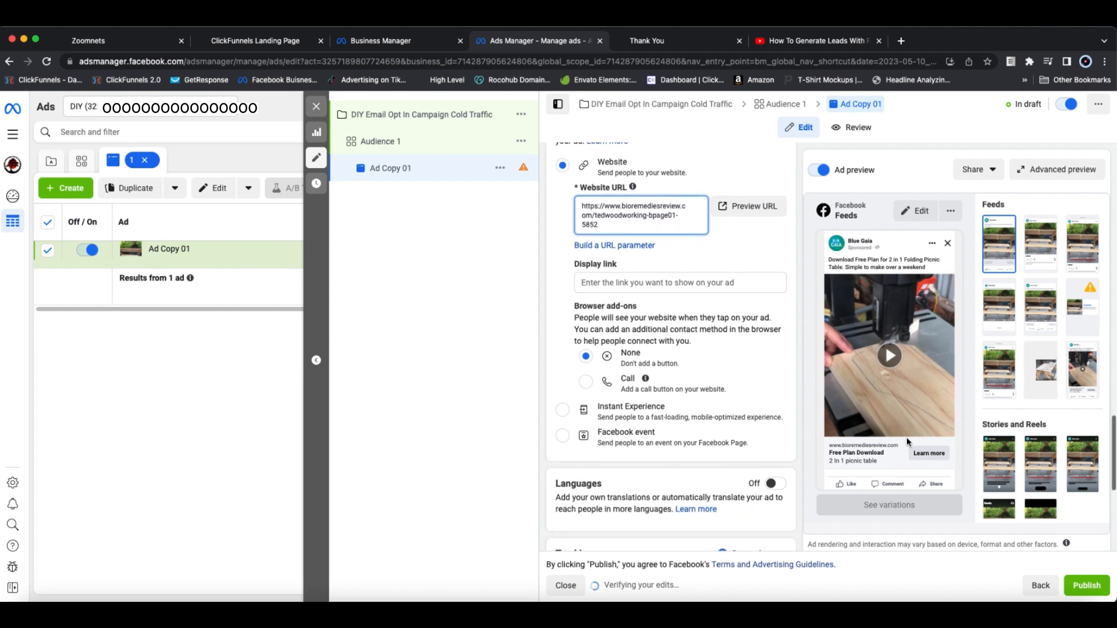
{"action": "scroll", "coordinate": [791, 434], "scroll_direction": "down", "scroll_amount": 2}
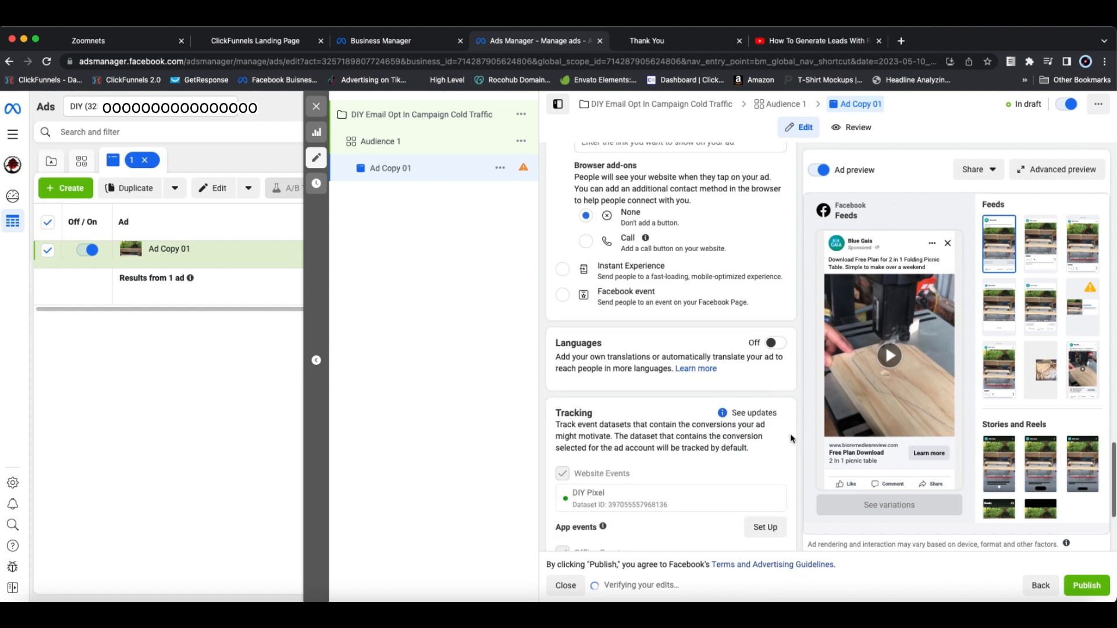
{"action": "scroll", "coordinate": [793, 361], "scroll_direction": "down", "scroll_amount": 4}
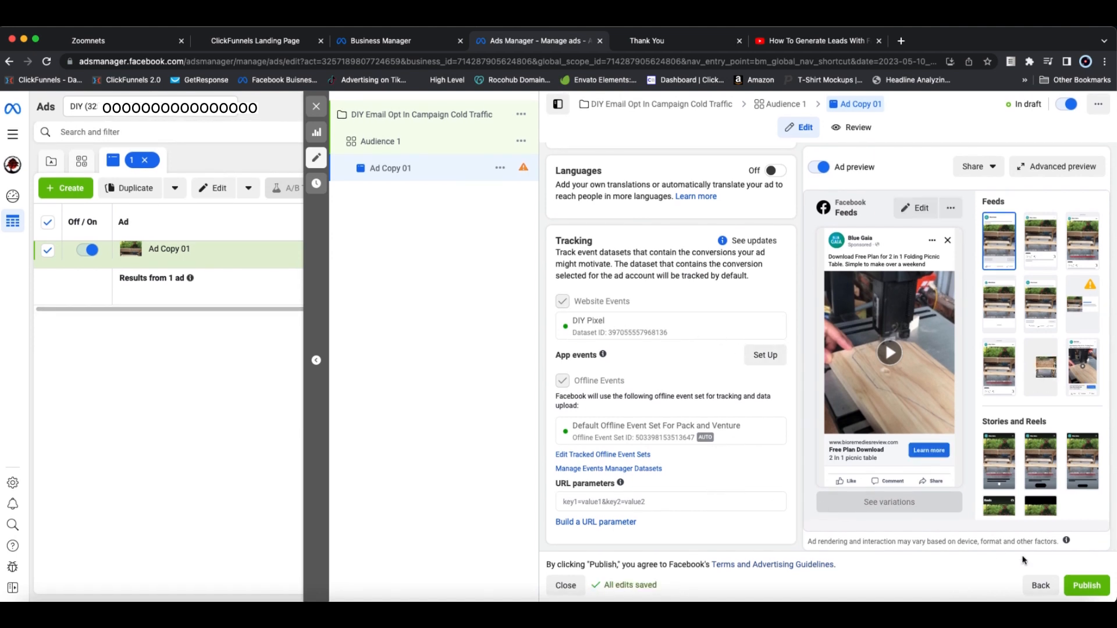
{"action": "scroll", "coordinate": [798, 410], "scroll_direction": "up", "scroll_amount": 15}
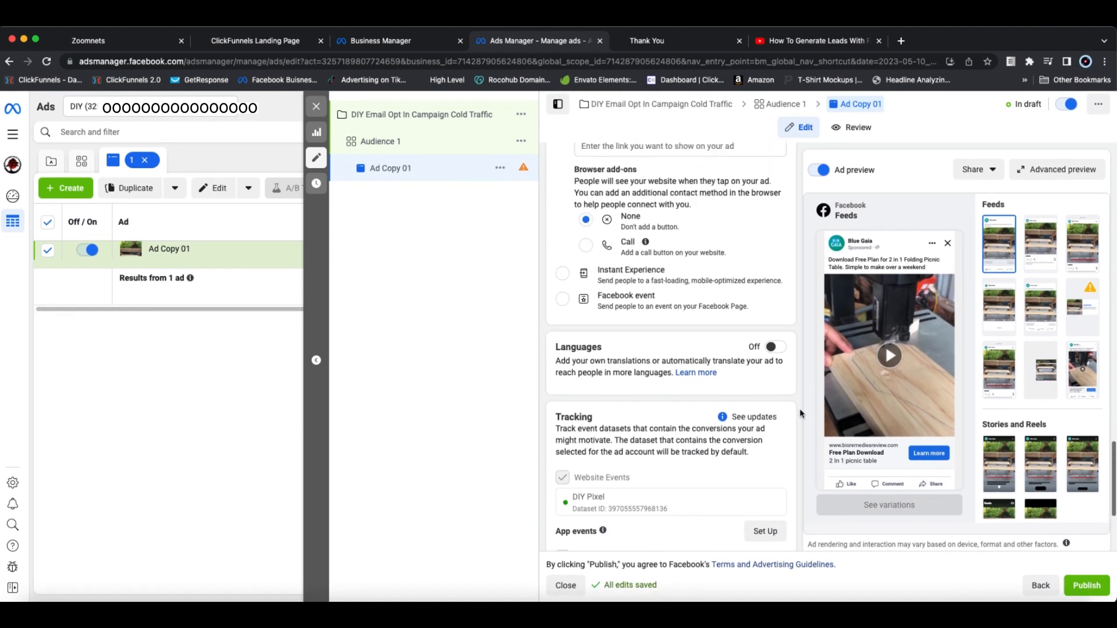
{"action": "scroll", "coordinate": [798, 411], "scroll_direction": "up", "scroll_amount": 5}
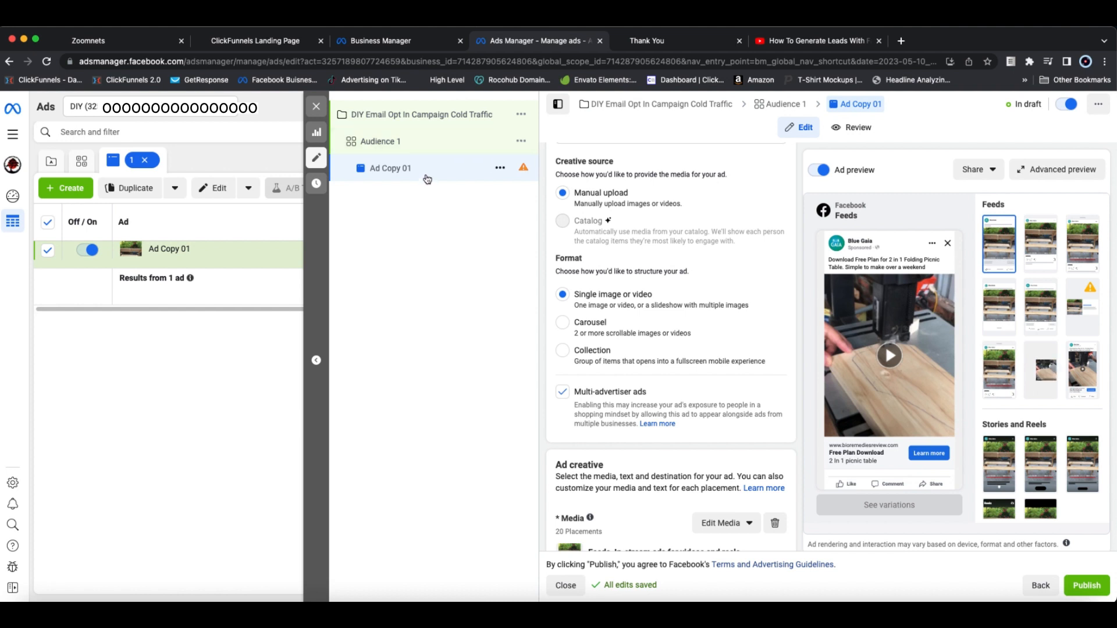
Step: Duplicate the Audience 1 ad set once into the existing campaign "DIY Email Opt In Campaign Cold Traffic", keeping existing reactions shown on new ads
{"action": "left_click", "coordinate": [406, 143]}
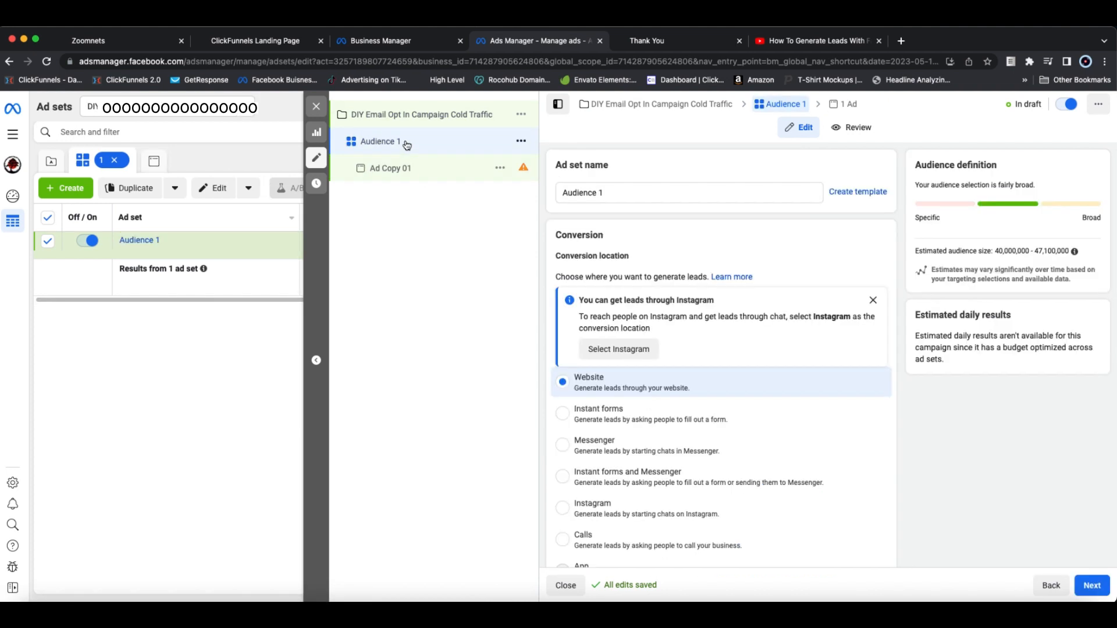
{"action": "left_click", "coordinate": [521, 144]}
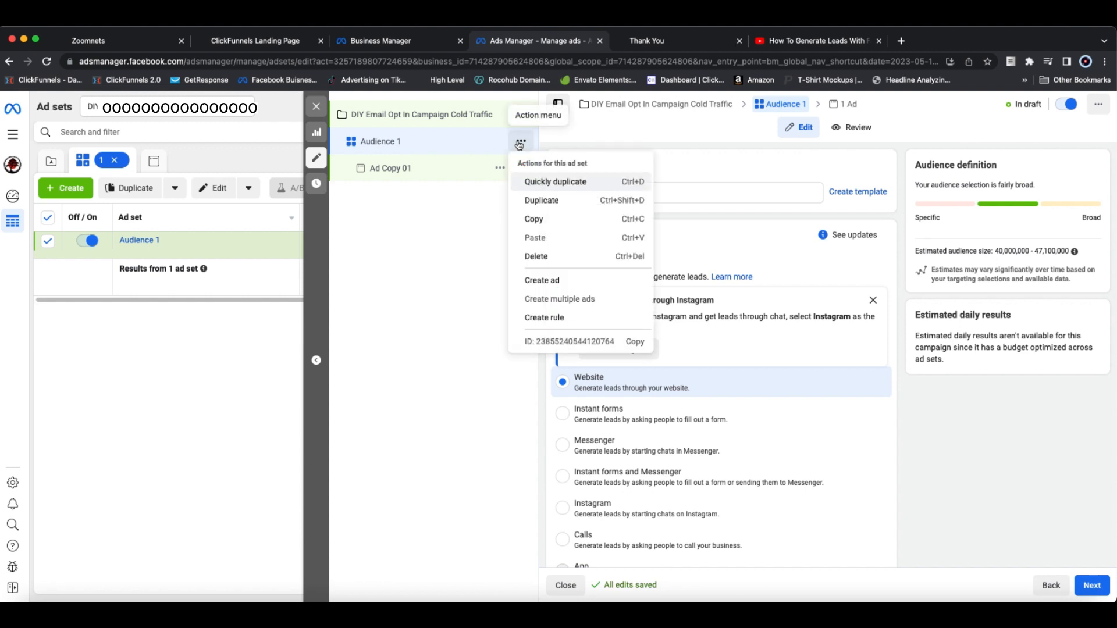
{"action": "left_click", "coordinate": [536, 201]}
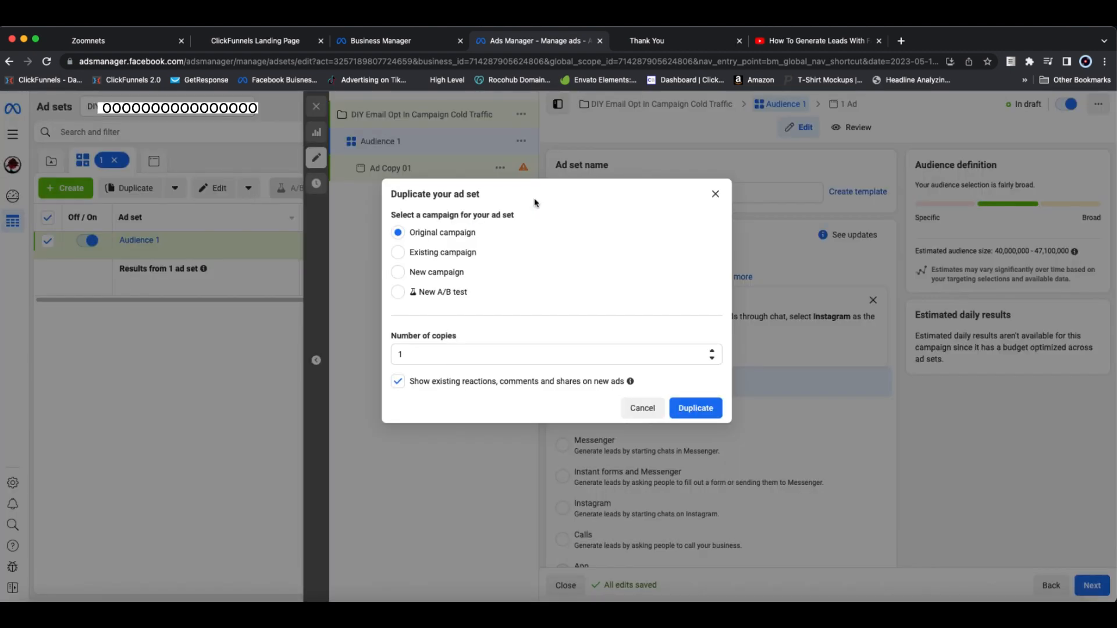
{"action": "left_click", "coordinate": [400, 254]}
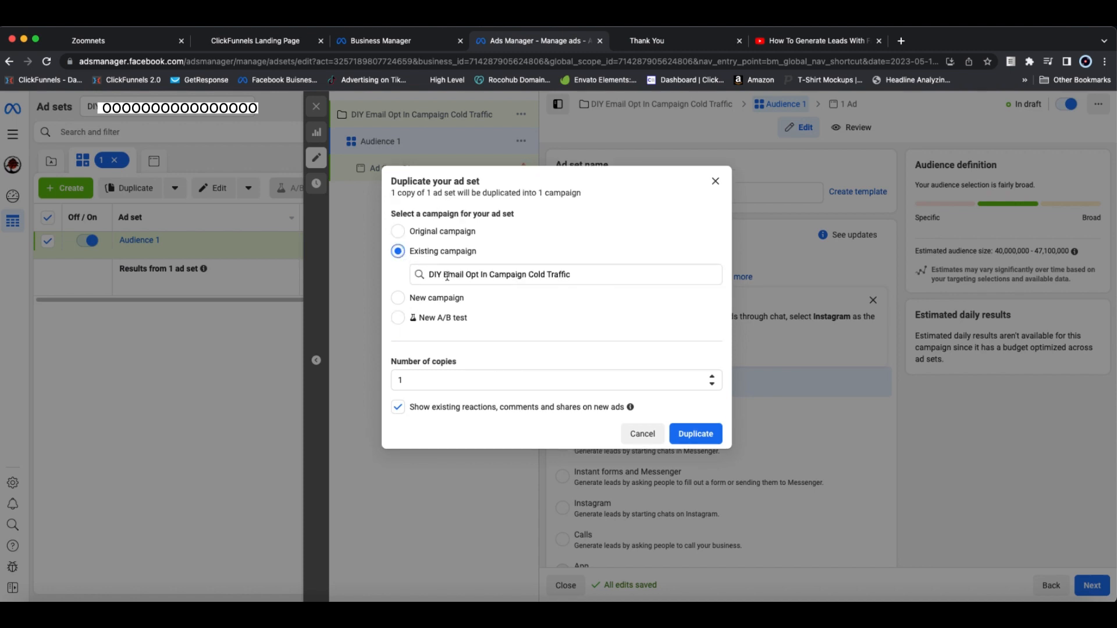
{"action": "left_click", "coordinate": [709, 433]}
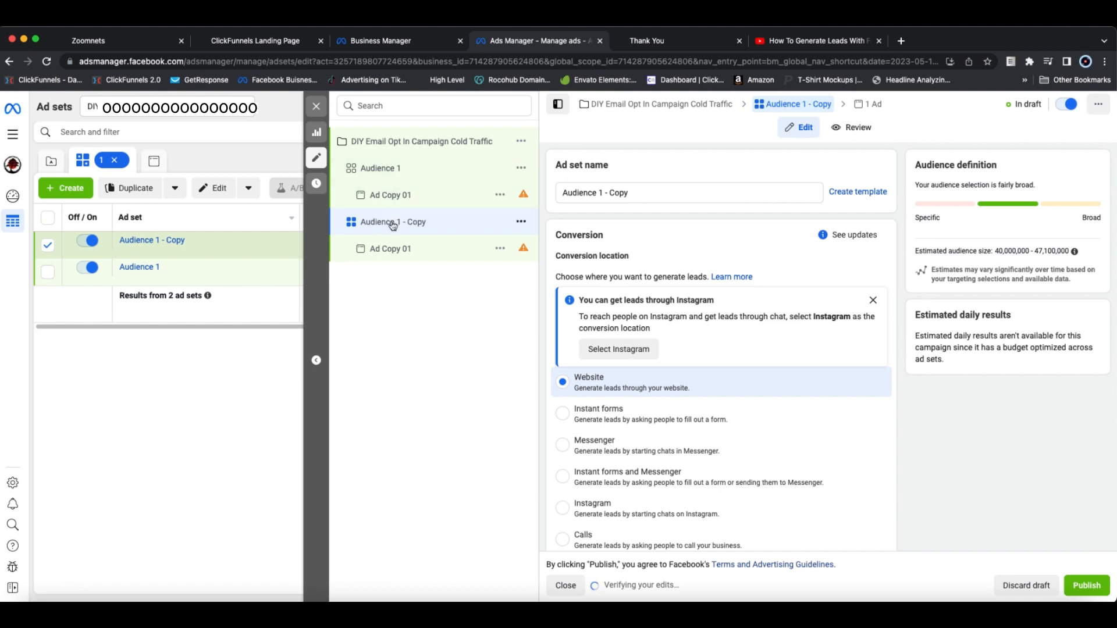
Step: Rename the duplicated ad set "Audience 2"
{"action": "left_click", "coordinate": [640, 194]}
{"action": "double_click", "coordinate": [640, 193]}
{"action": "key", "text": "BackSpace"}
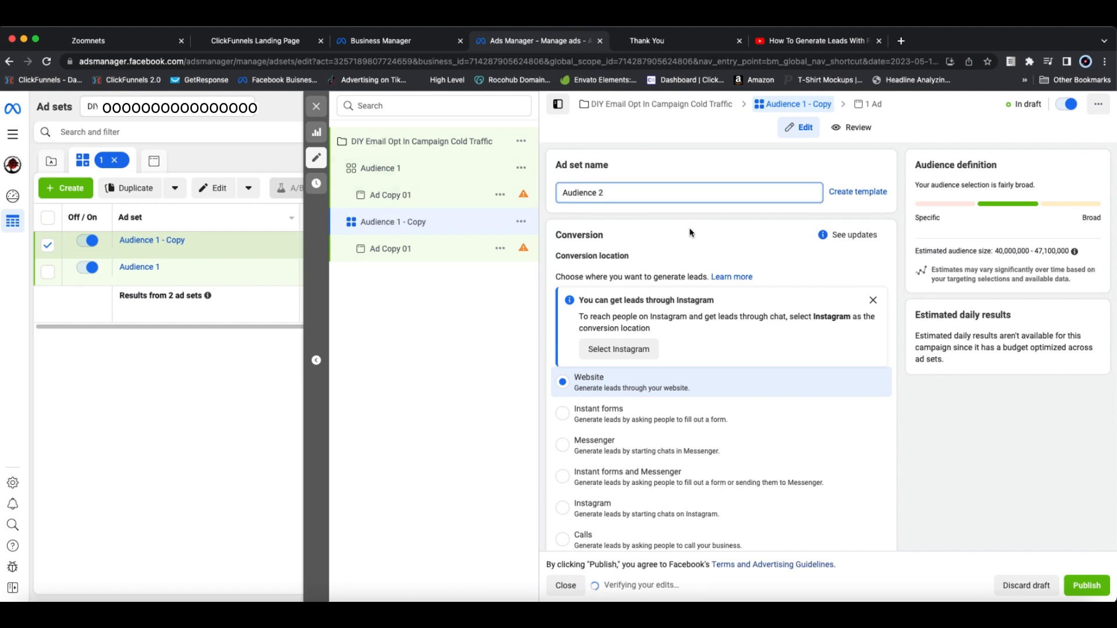
Step: Replace the "Woodworking Enthusiasts (website)" interest in Audience 2's detailed targeting with "Do it yourself (DIY)"
{"action": "scroll", "coordinate": [732, 291], "scroll_direction": "down", "scroll_amount": 10}
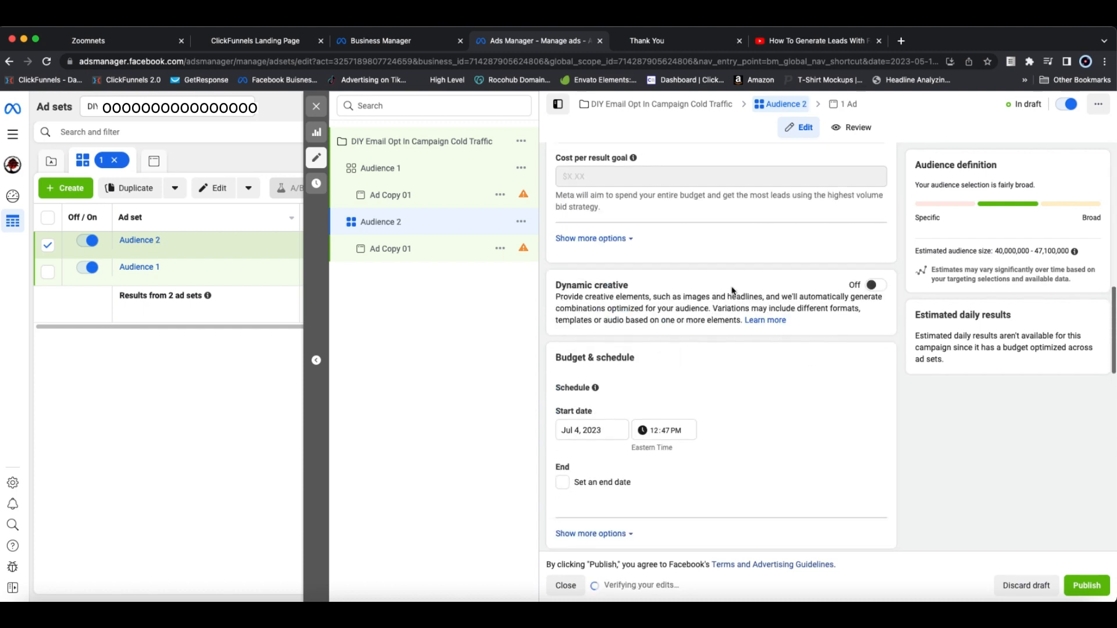
{"action": "scroll", "coordinate": [732, 291], "scroll_direction": "down", "scroll_amount": 8}
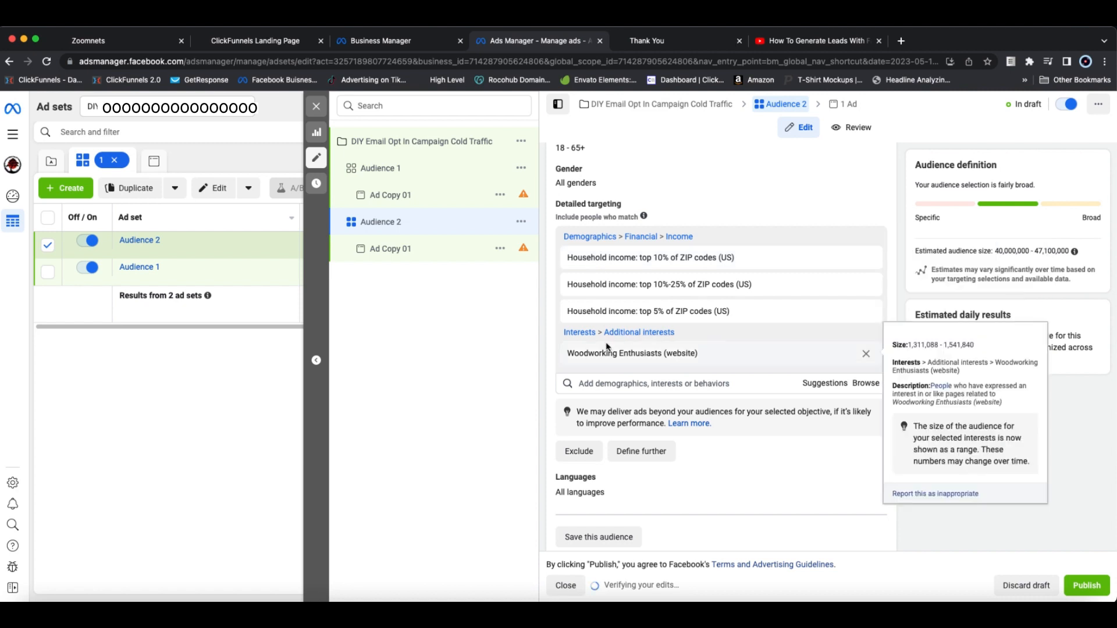
{"action": "left_click", "coordinate": [867, 355]}
{"action": "left_click", "coordinate": [654, 341]}
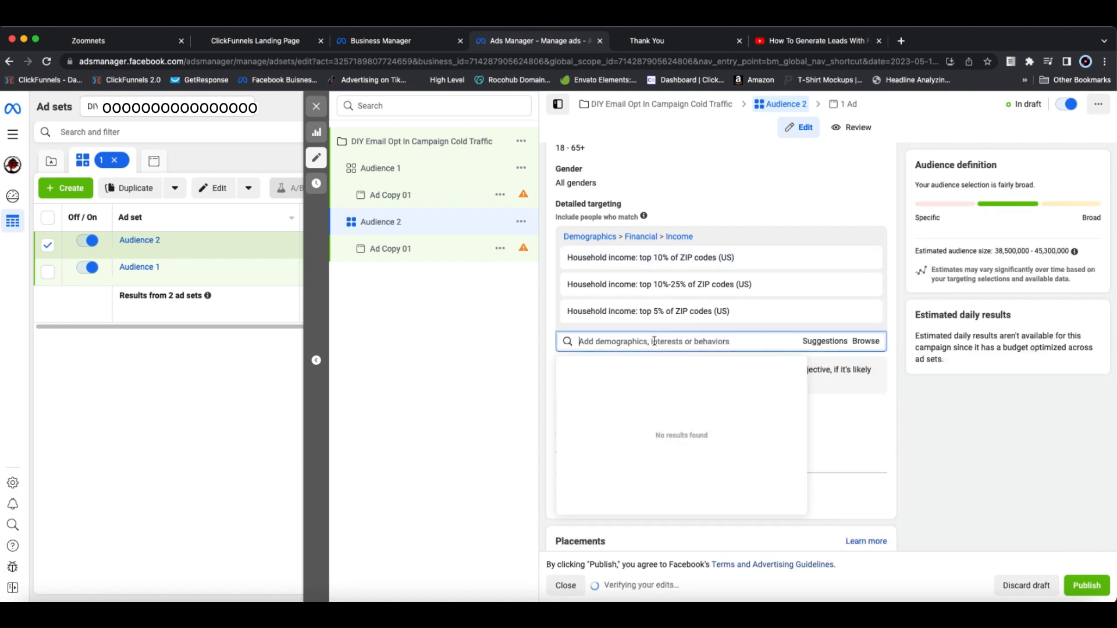
{"action": "type", "text": "DIY"}
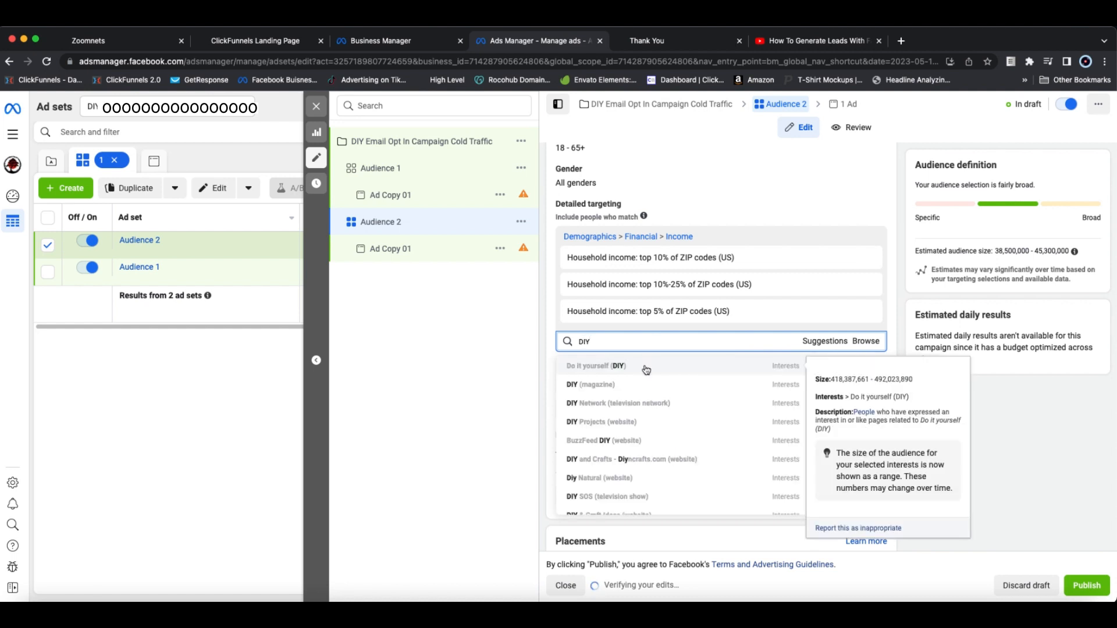
{"action": "left_click", "coordinate": [644, 371]}
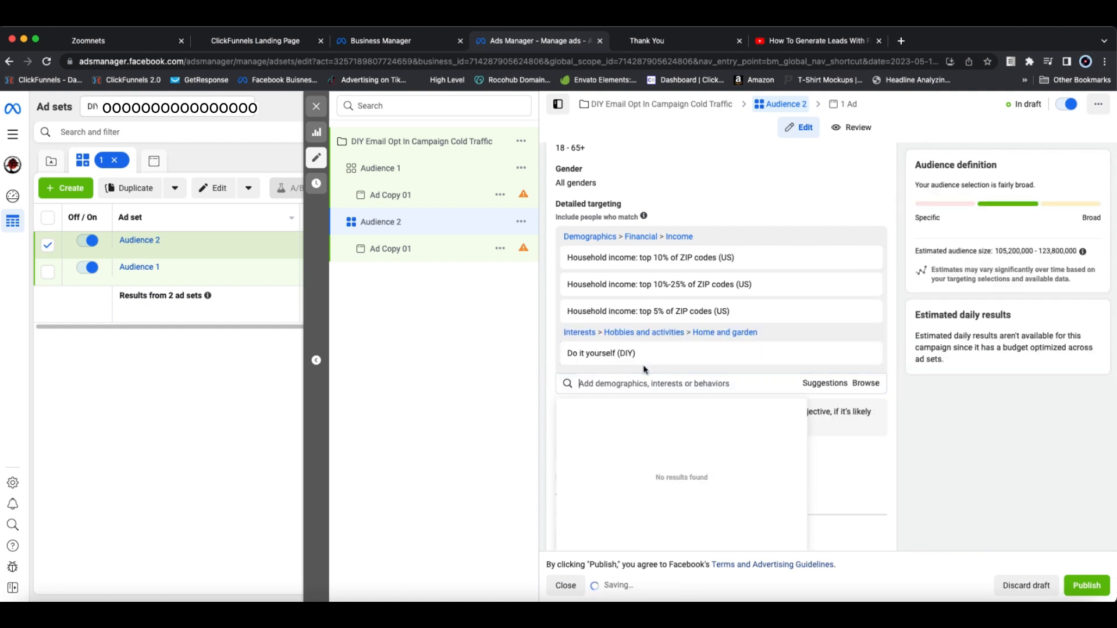
{"action": "left_click", "coordinate": [900, 350]}
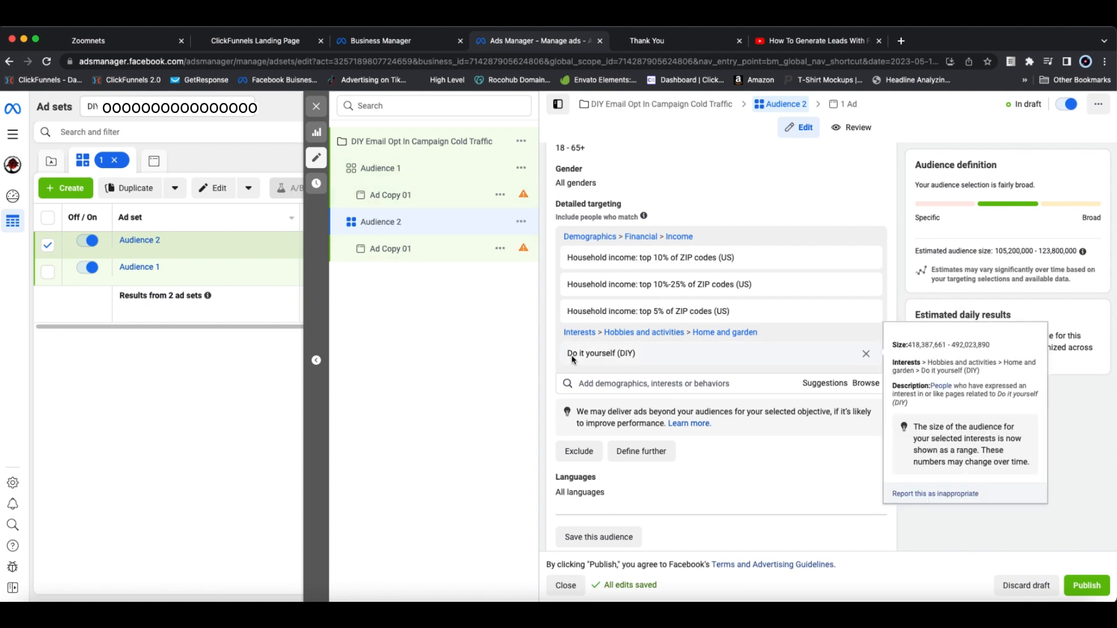
Step: Close the Audience 2 editor without publishing, keeping the changes as drafts
{"action": "scroll", "coordinate": [569, 352], "scroll_direction": "down", "scroll_amount": 3}
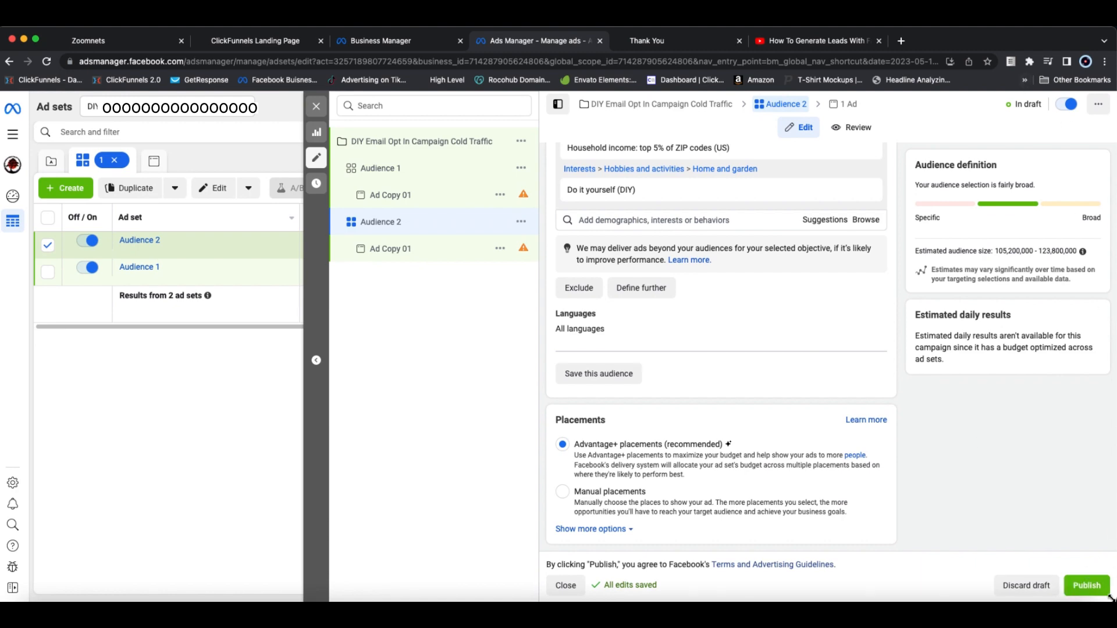
{"action": "left_click", "coordinate": [316, 106]}
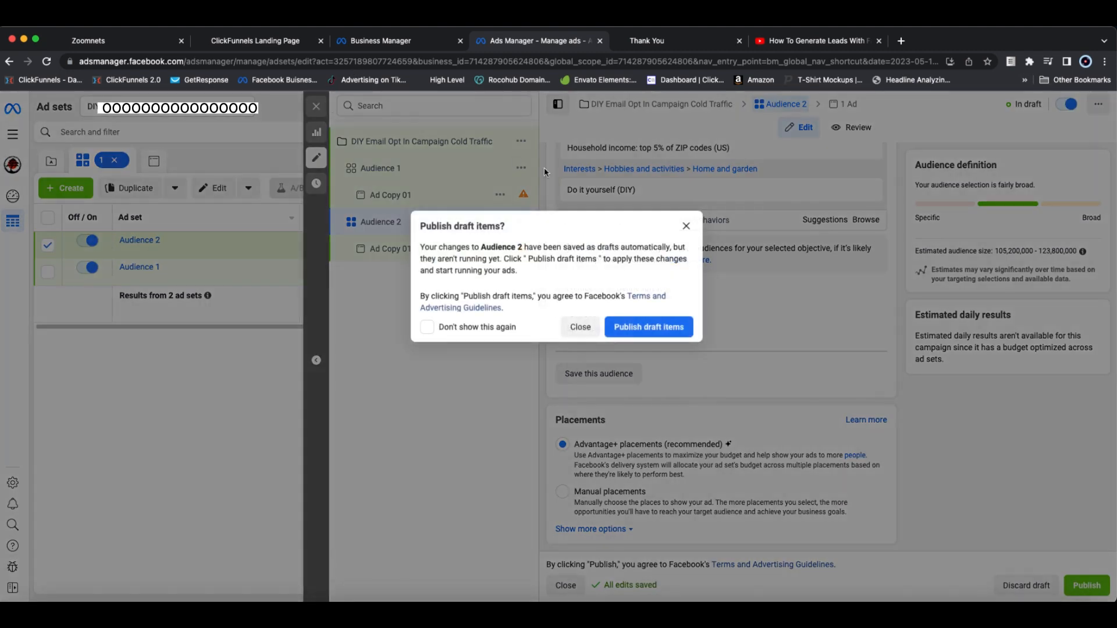
{"action": "left_click", "coordinate": [570, 328]}
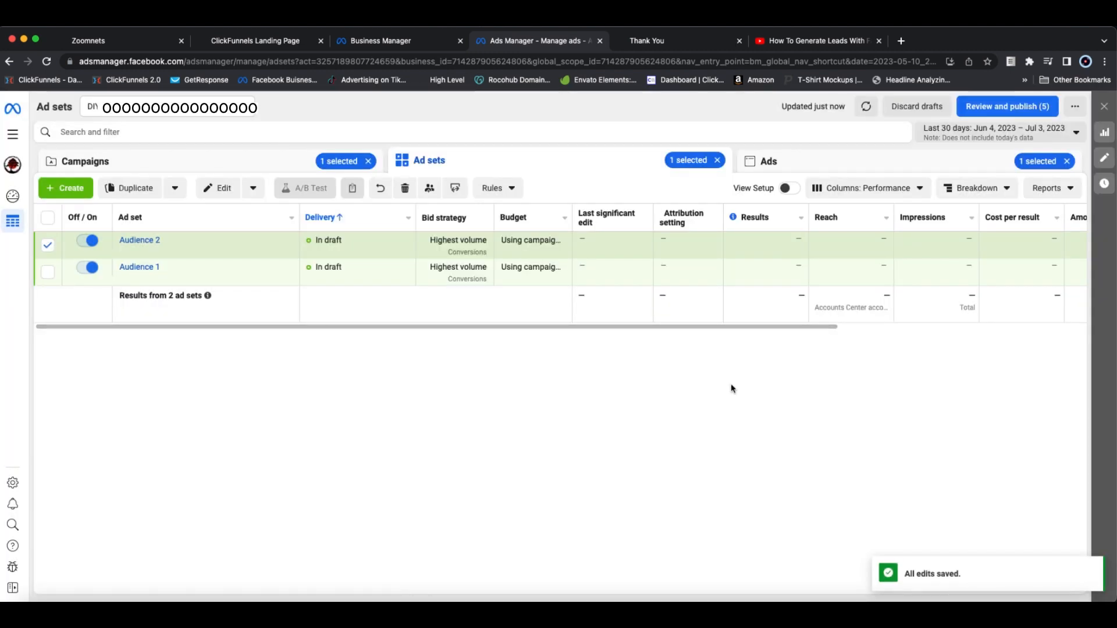